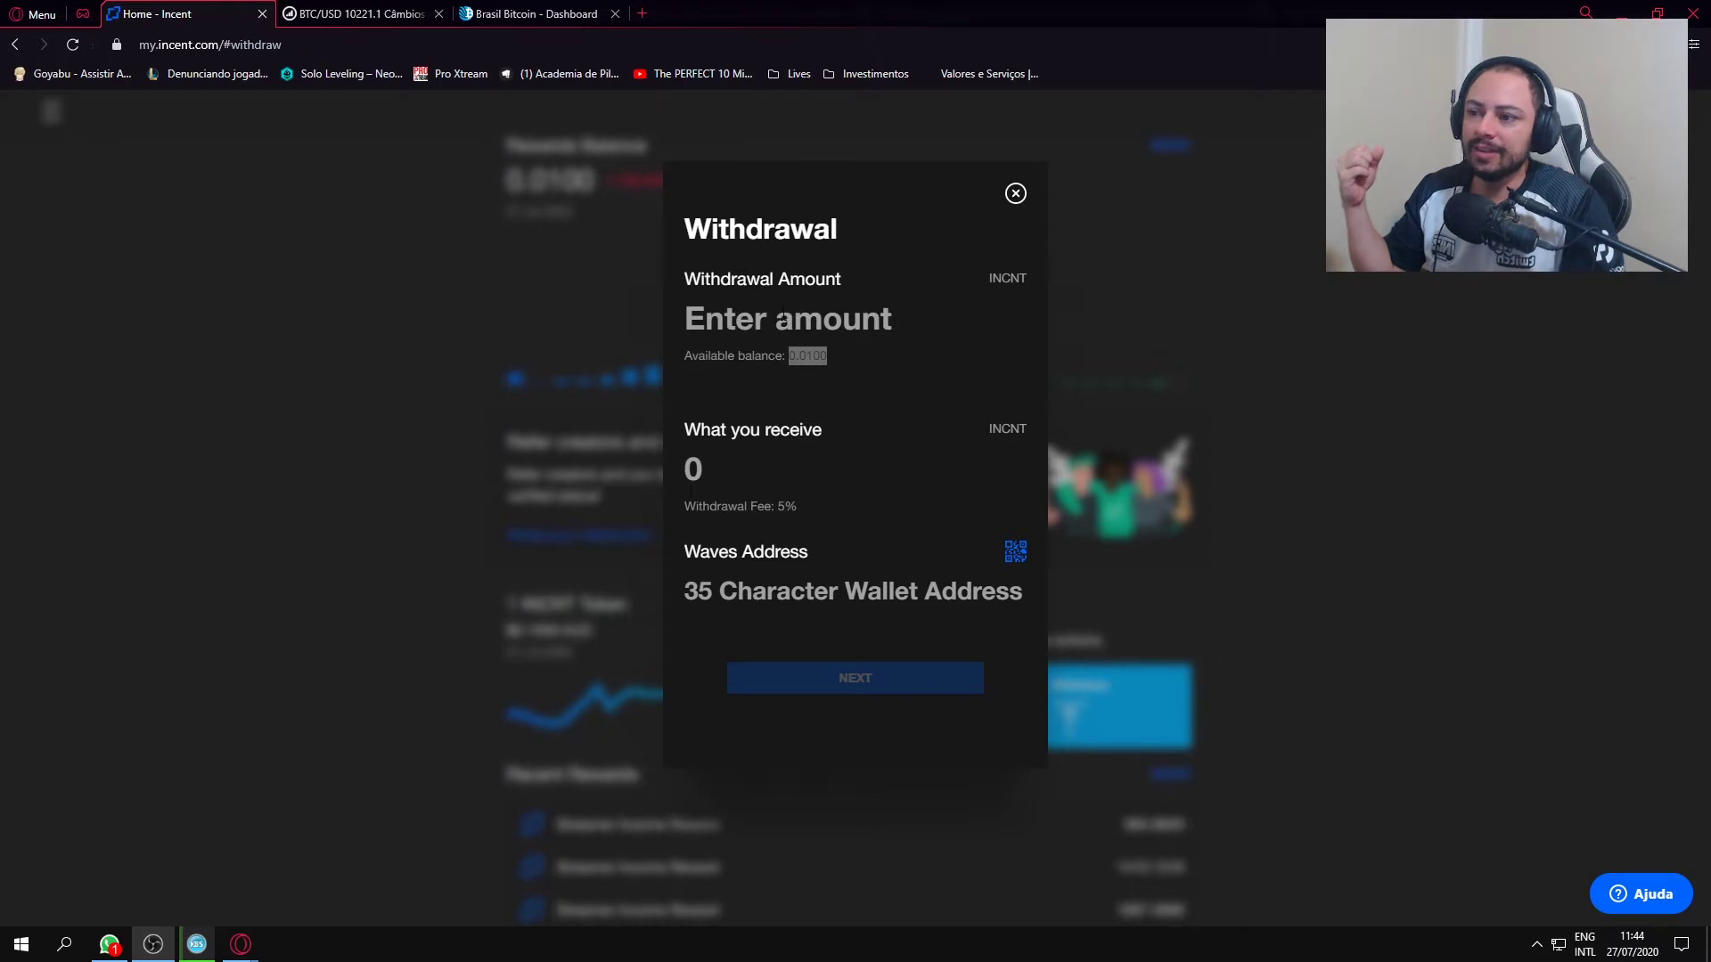
- Examine the available balance shown under the withdrawal amount in the Incent withdrawal form
click(806, 356)
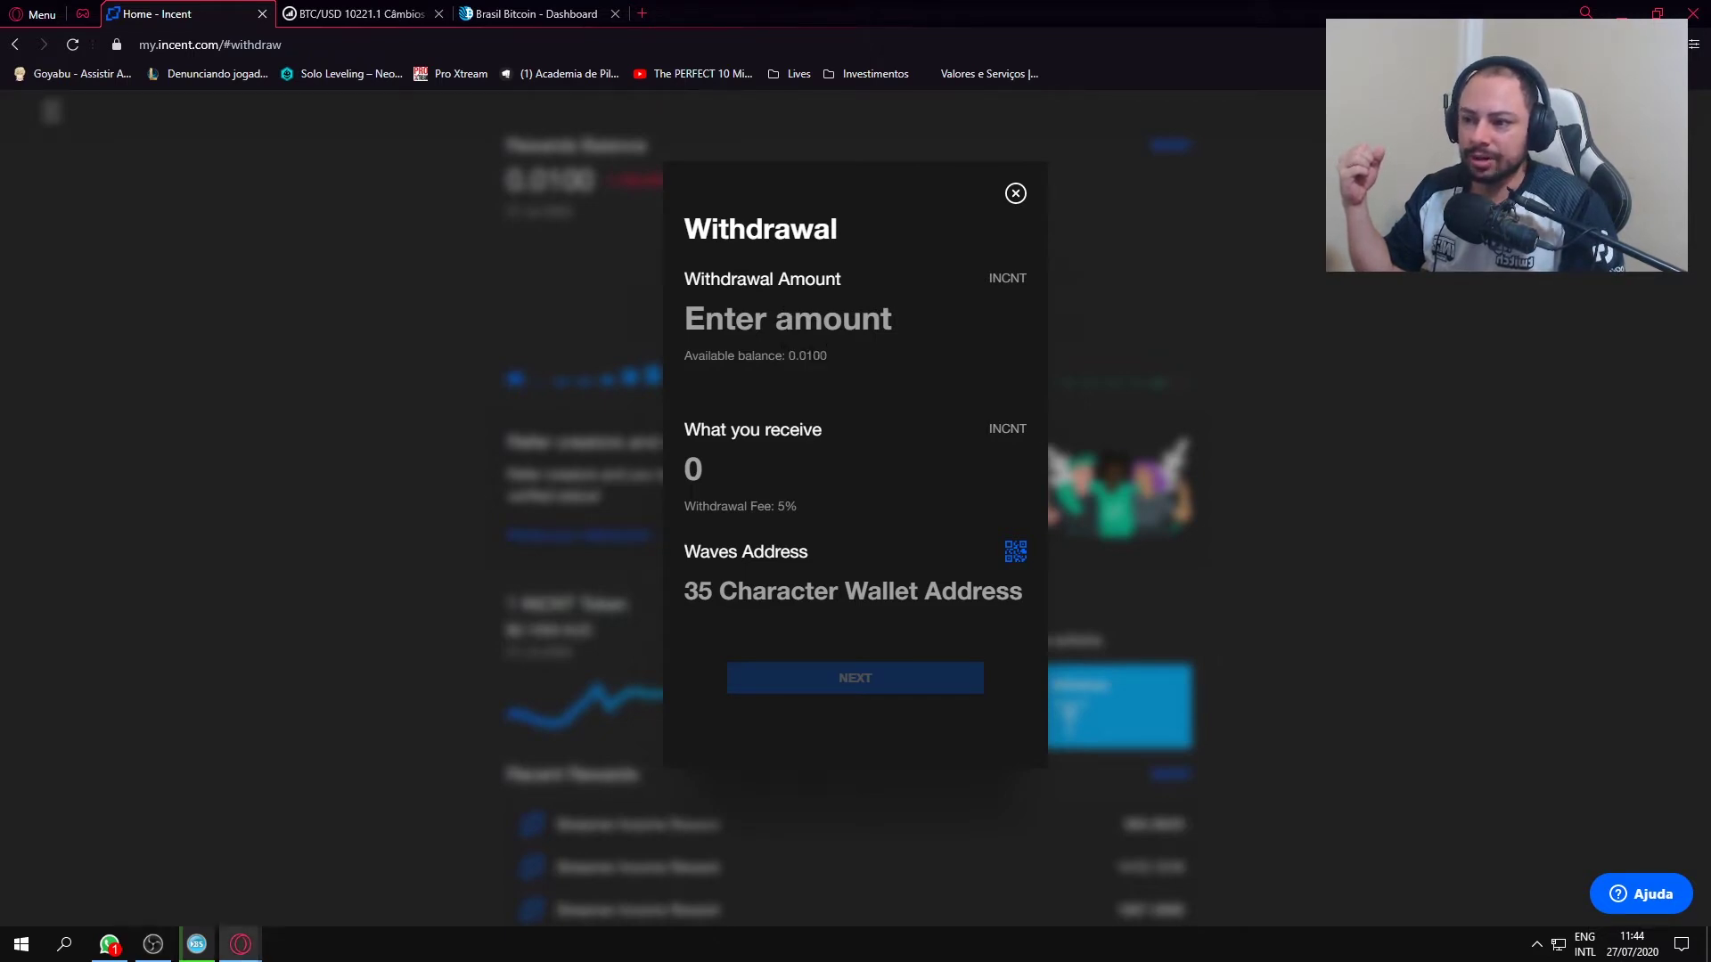
drag(832, 356, 685, 355)
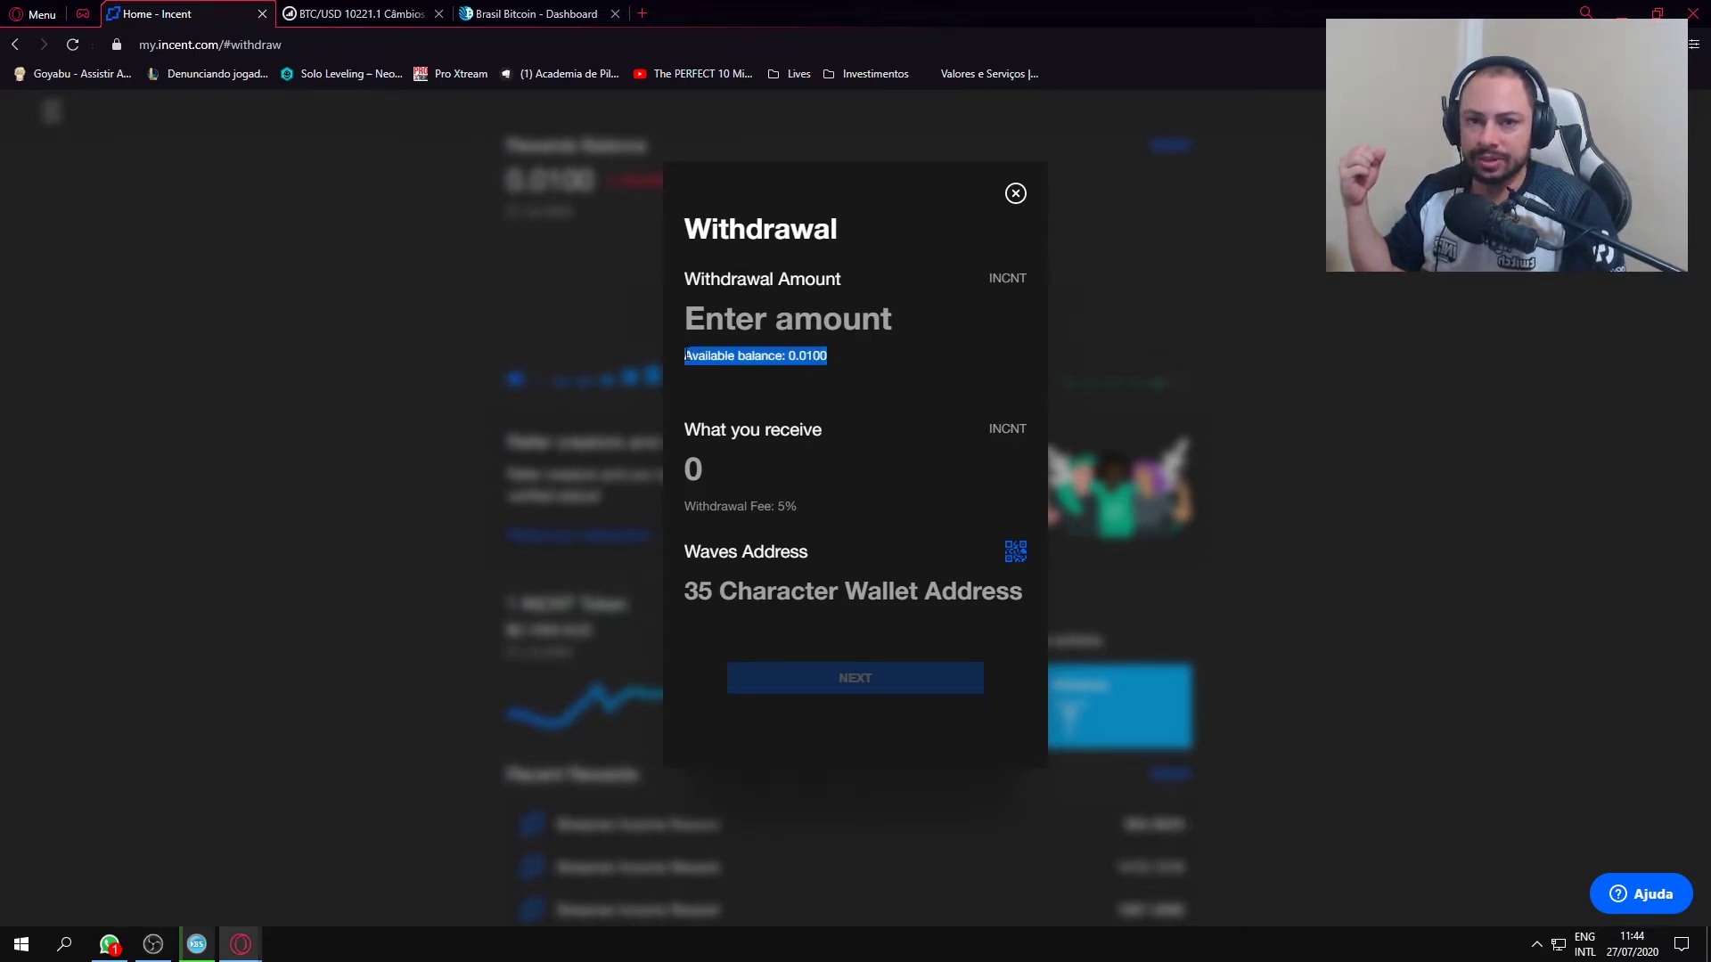
click(813, 357)
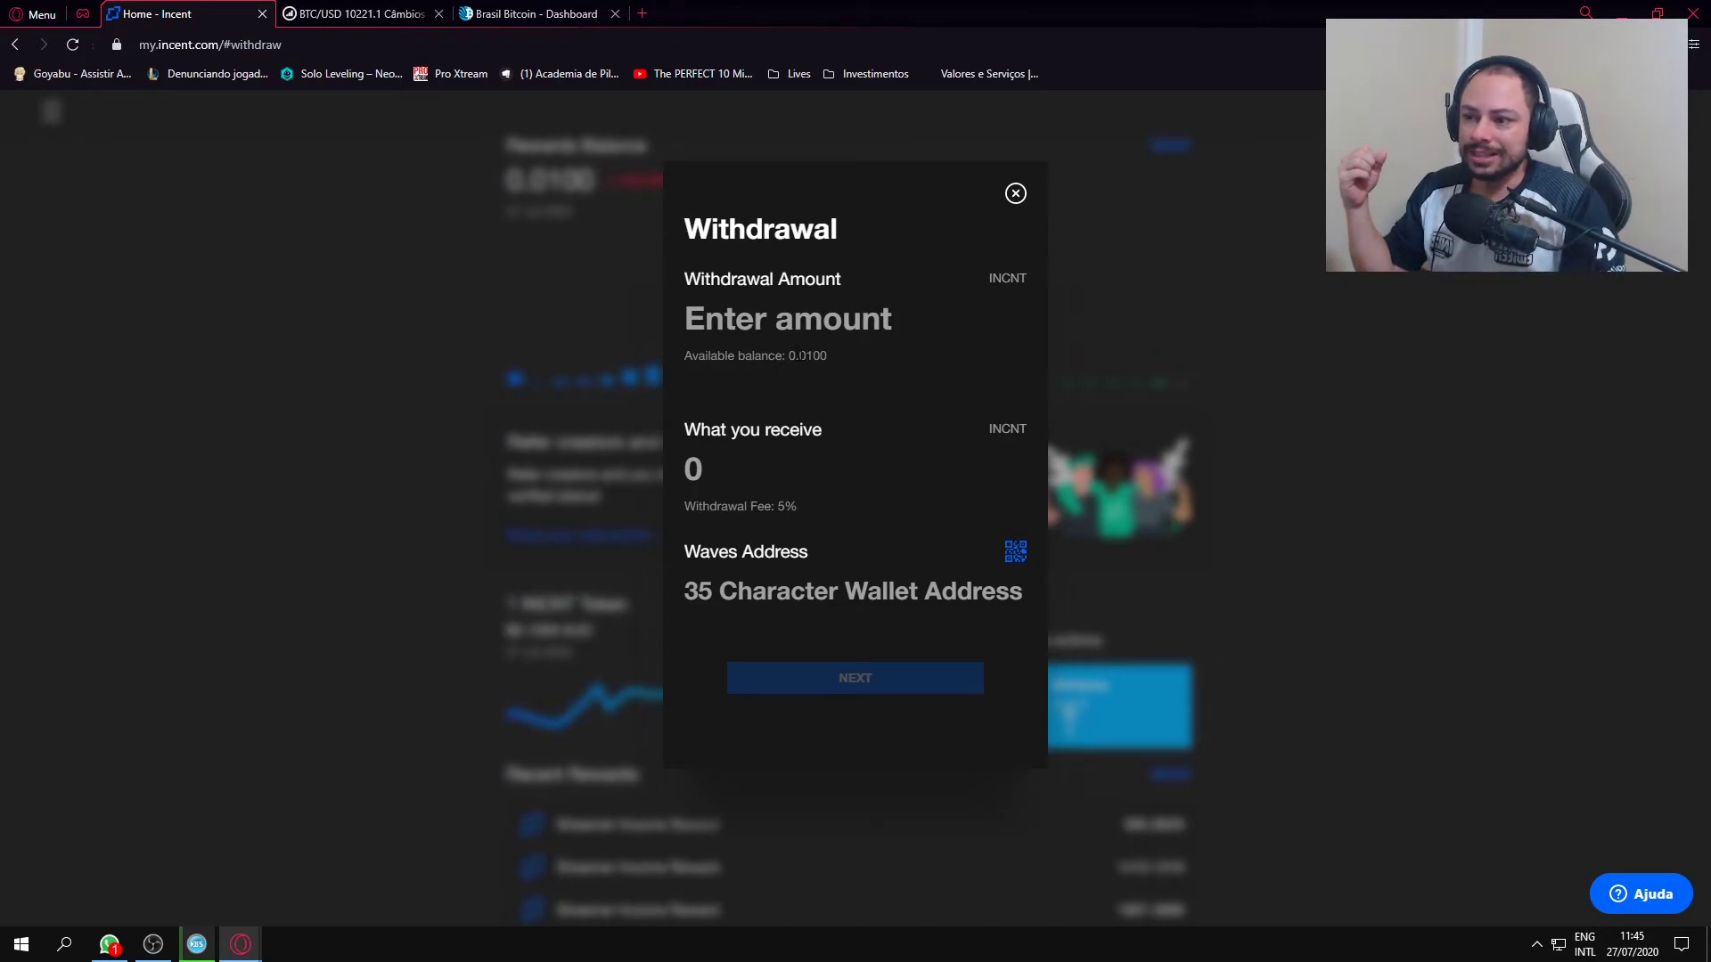
double_click(812, 355)
click(811, 356)
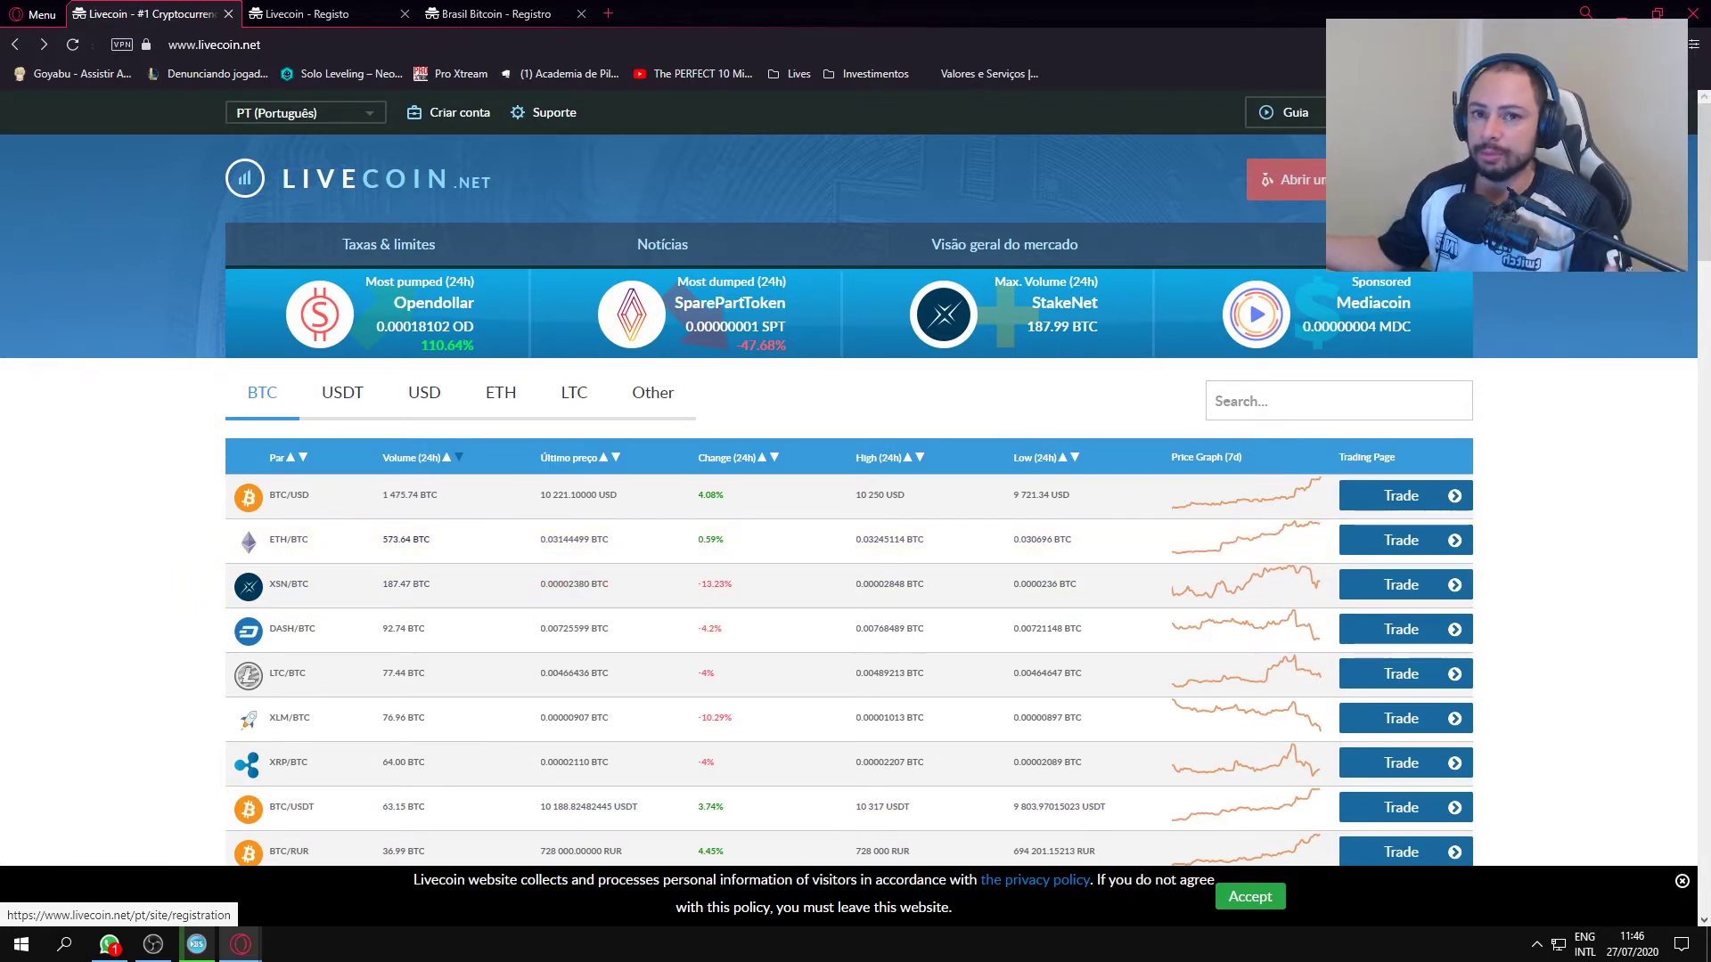
- Review the Livecoin registration form, from the account fields to the responsibility and age confirmations and the continue option
key(ctrl+Tab)
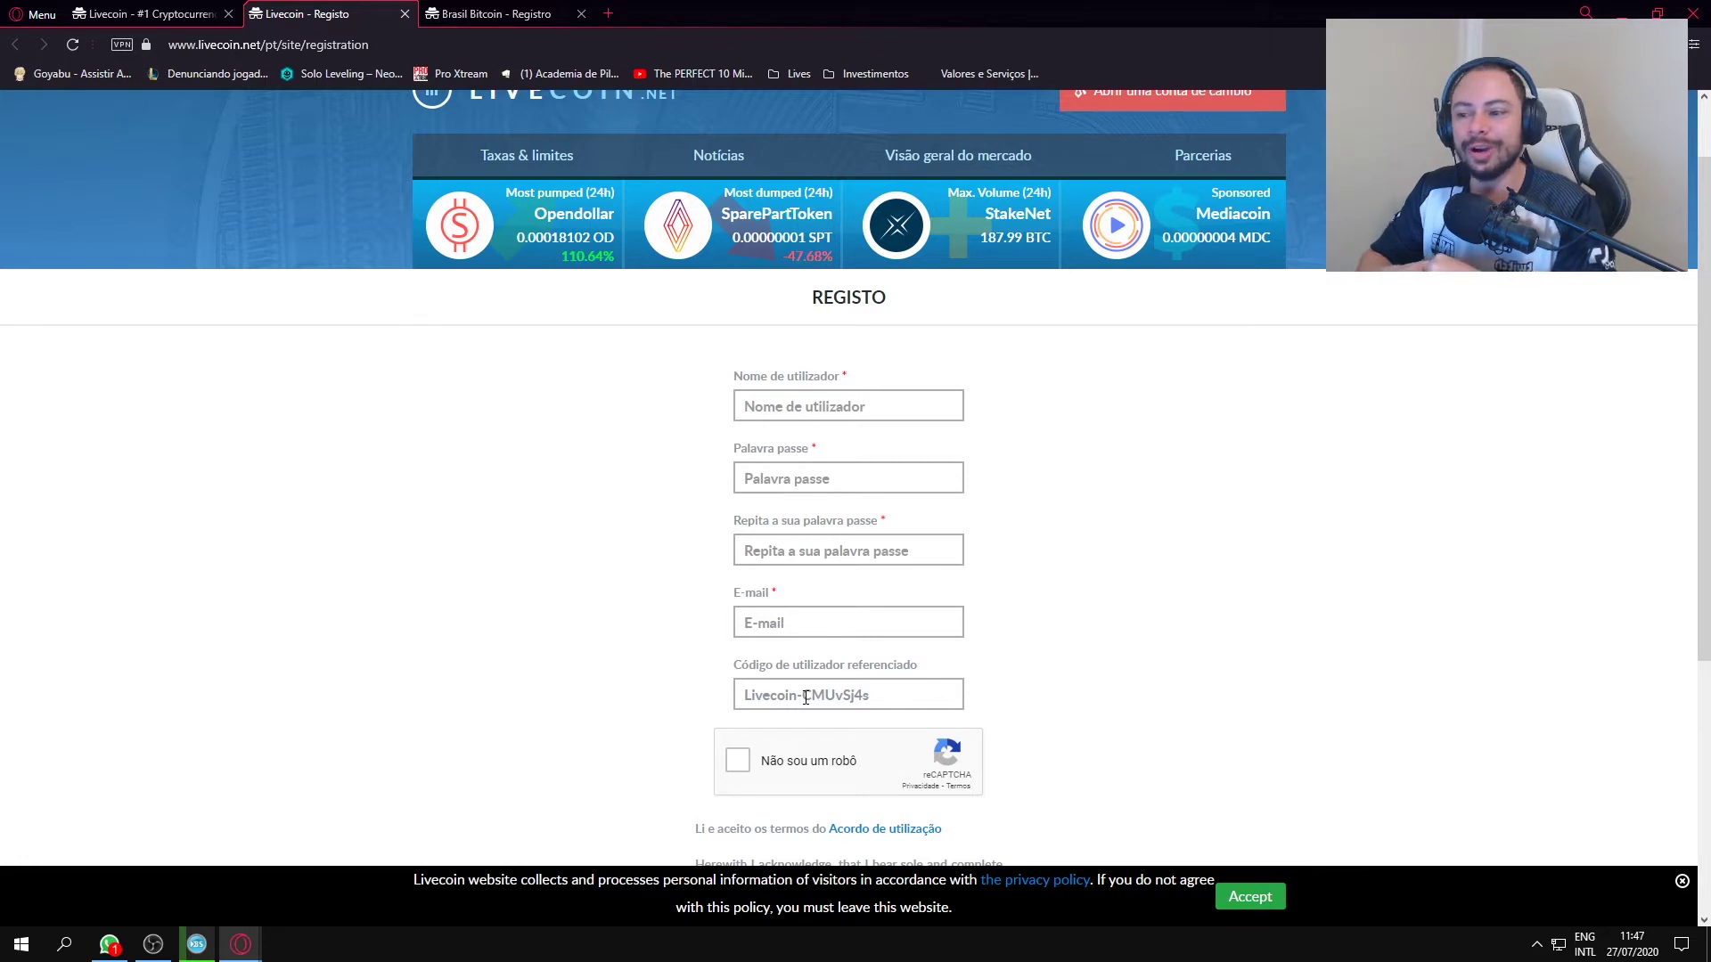
scroll(802, 699, down, 2)
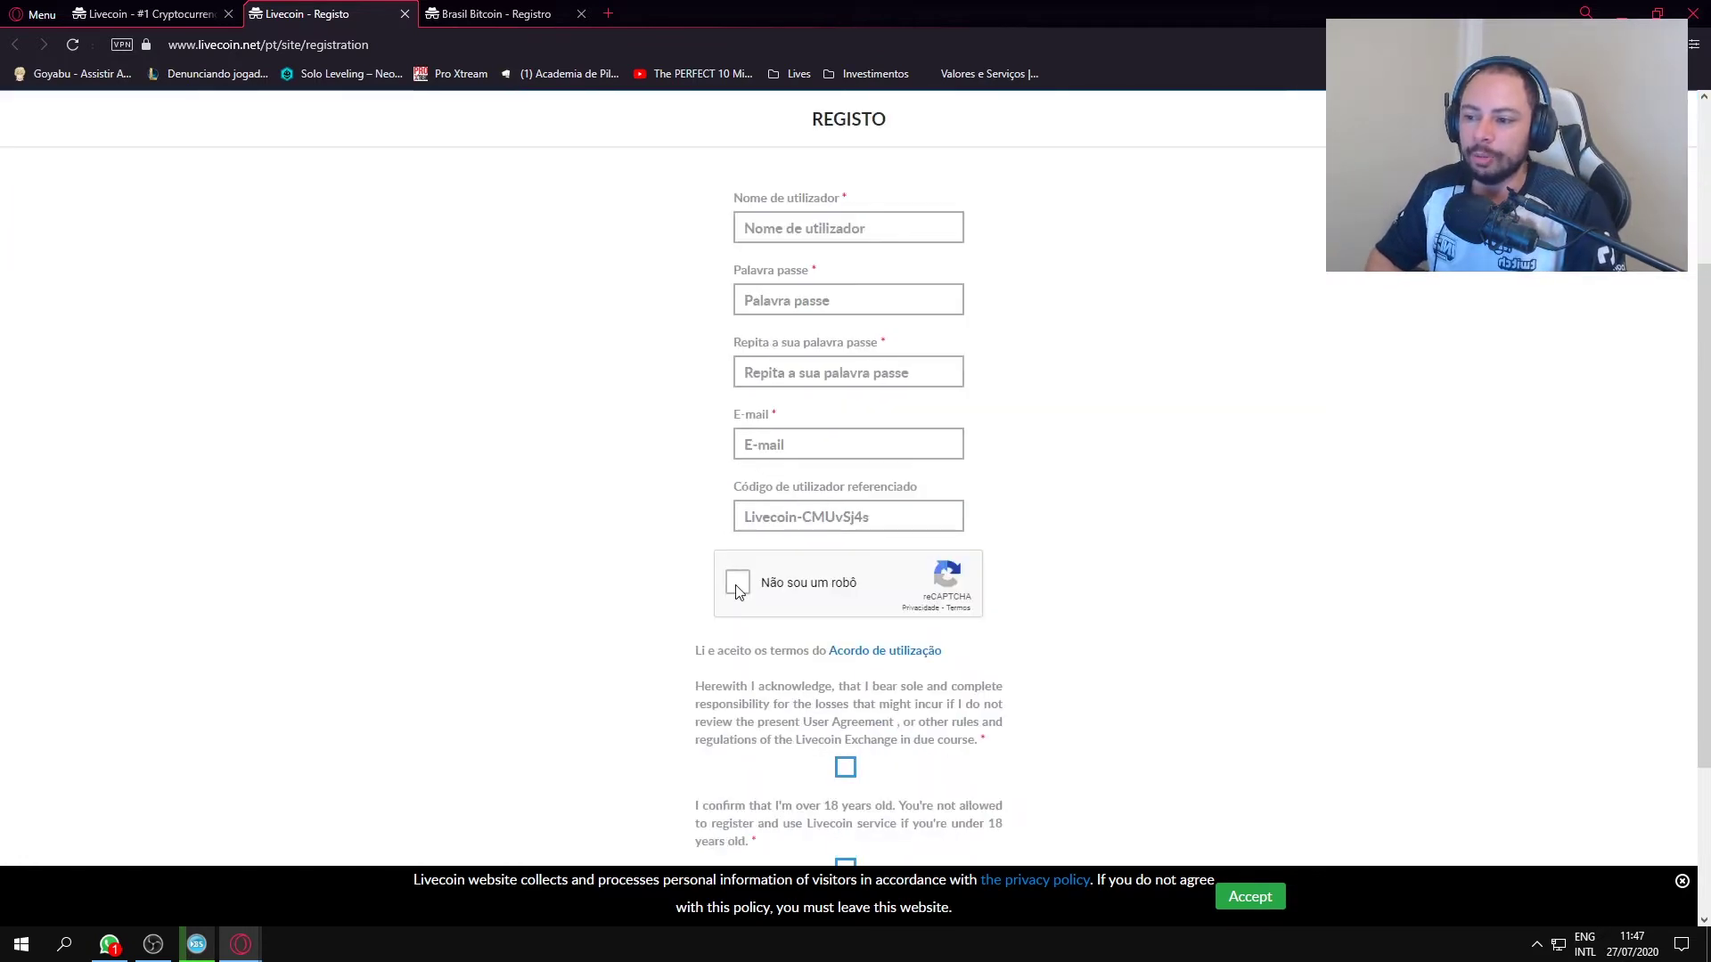
scroll(833, 639, down, 2)
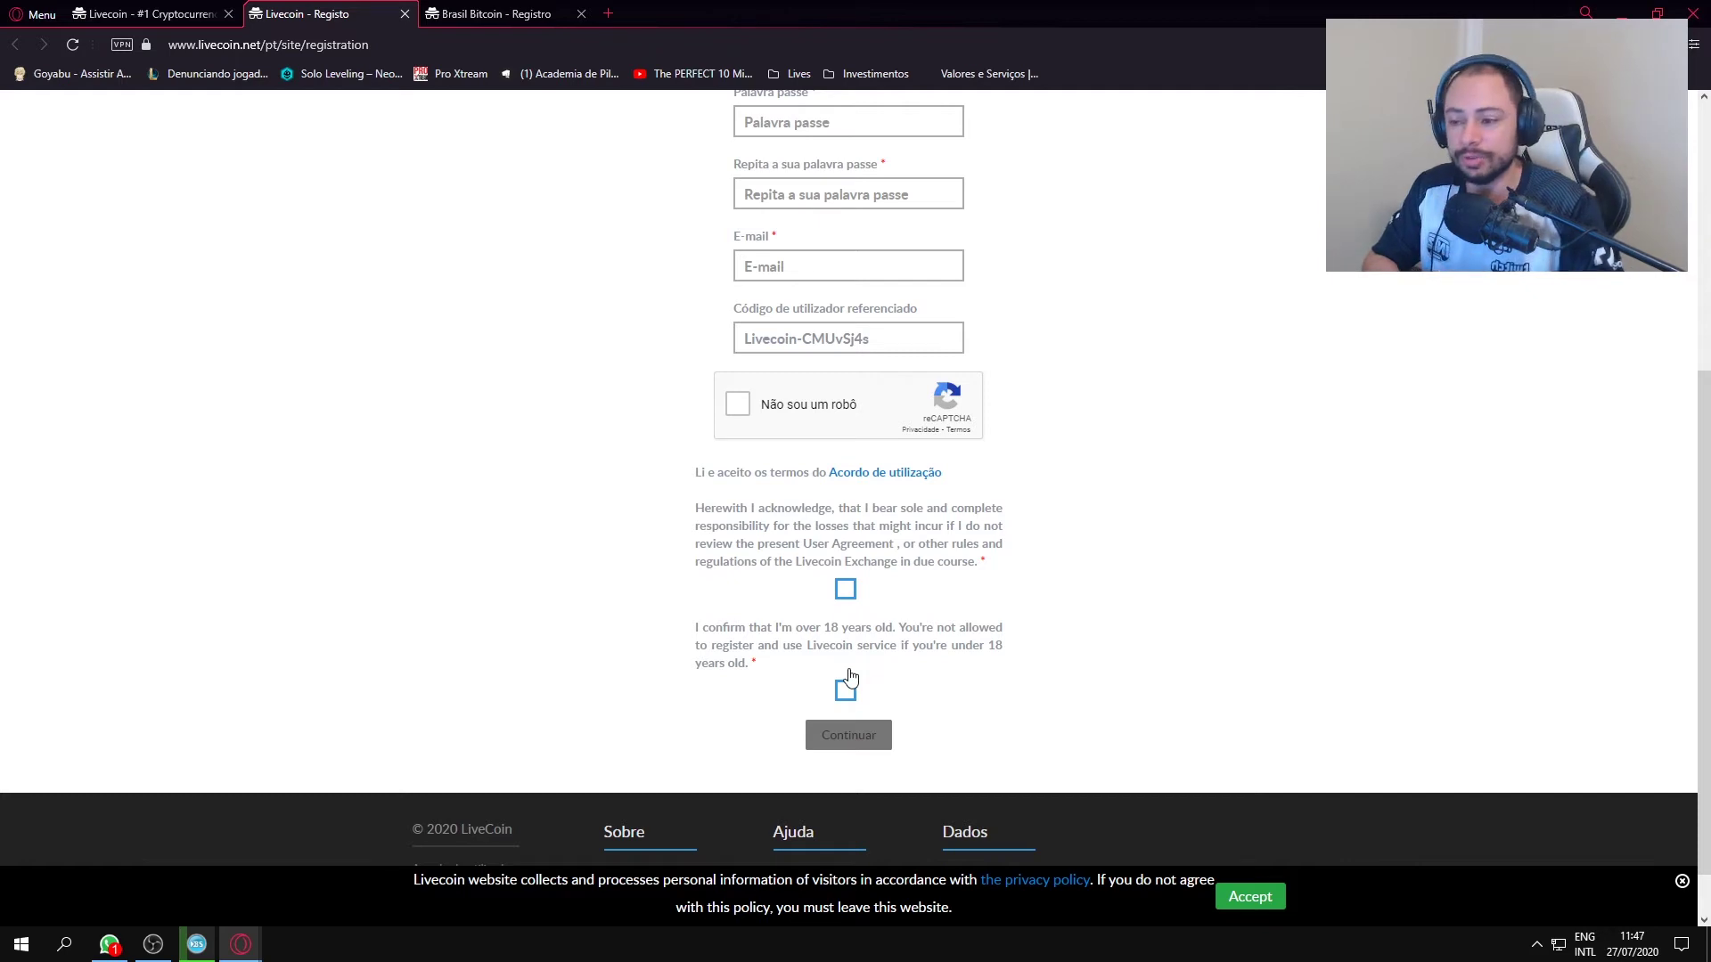
click(848, 591)
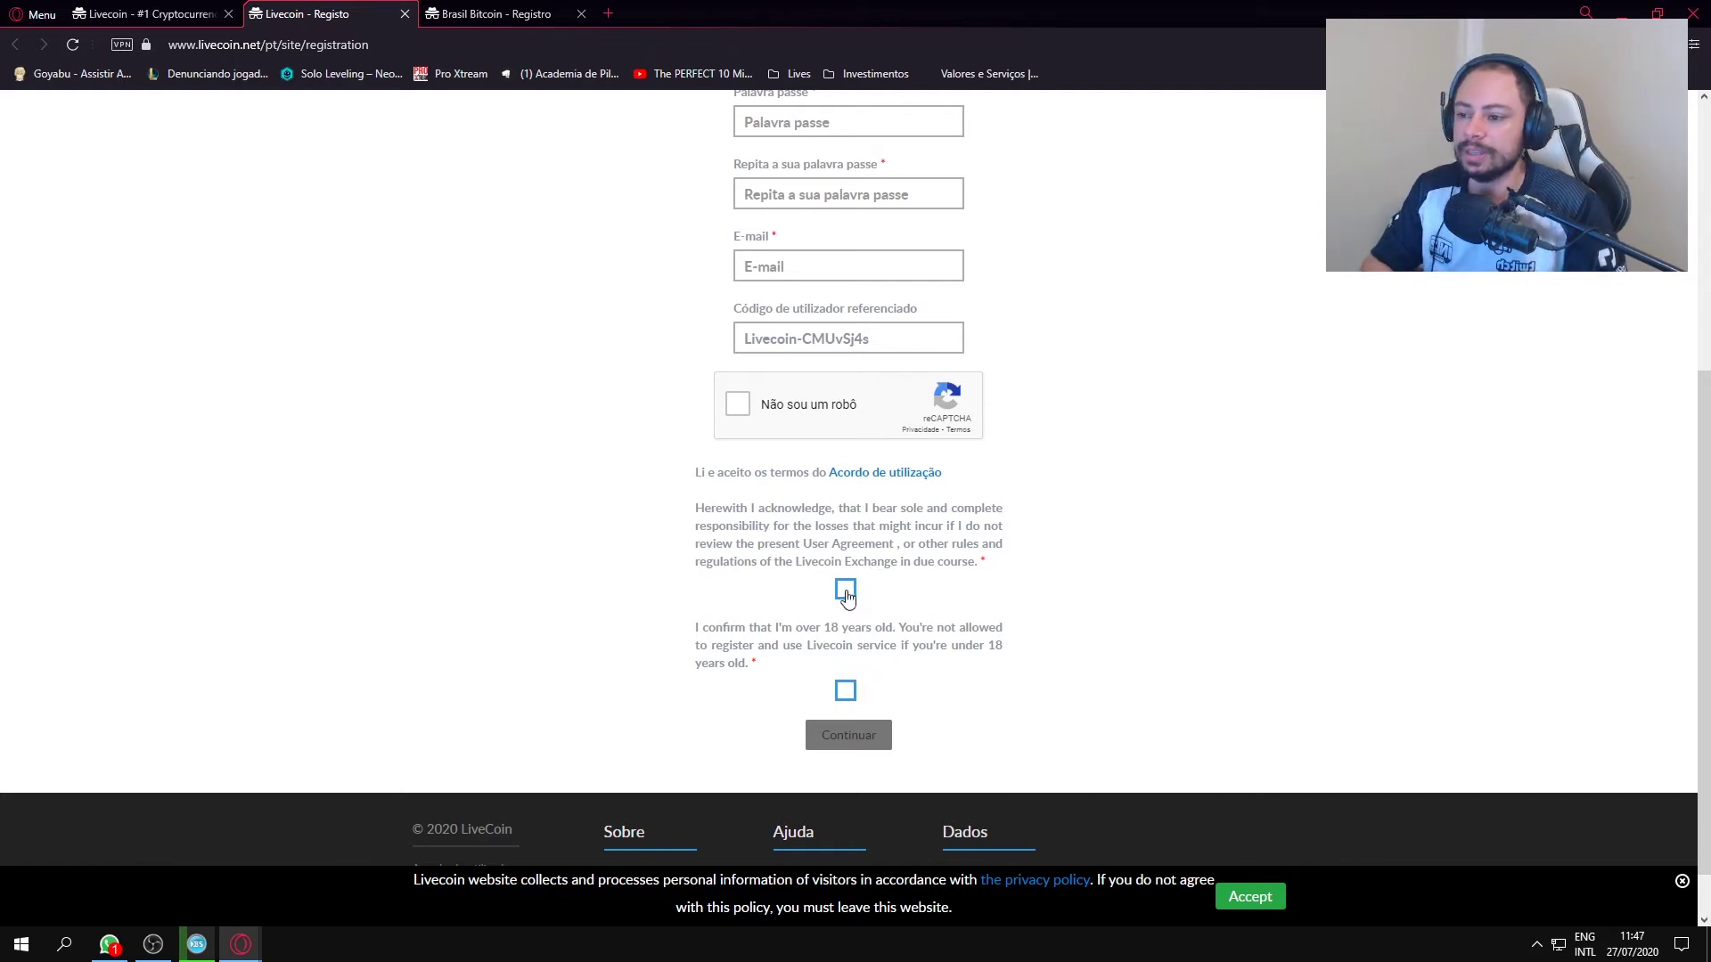
click(846, 692)
click(846, 736)
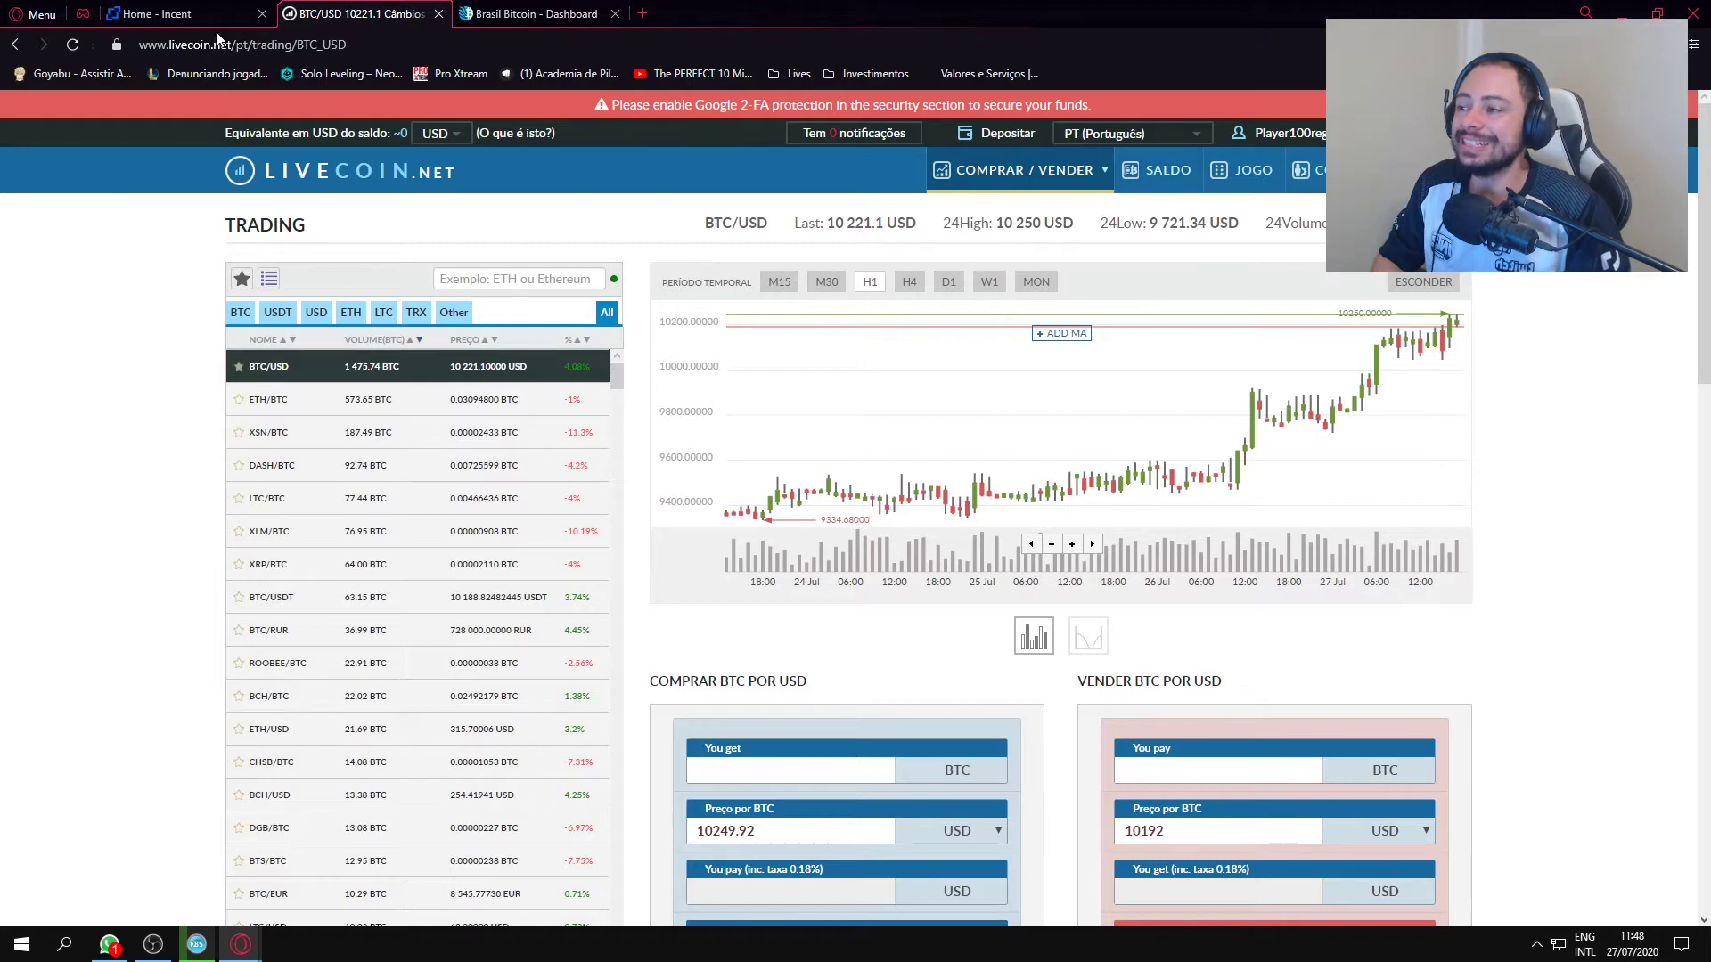
- Return to the Incent withdrawal form and review the wallet address it requires
click(183, 15)
click(360, 14)
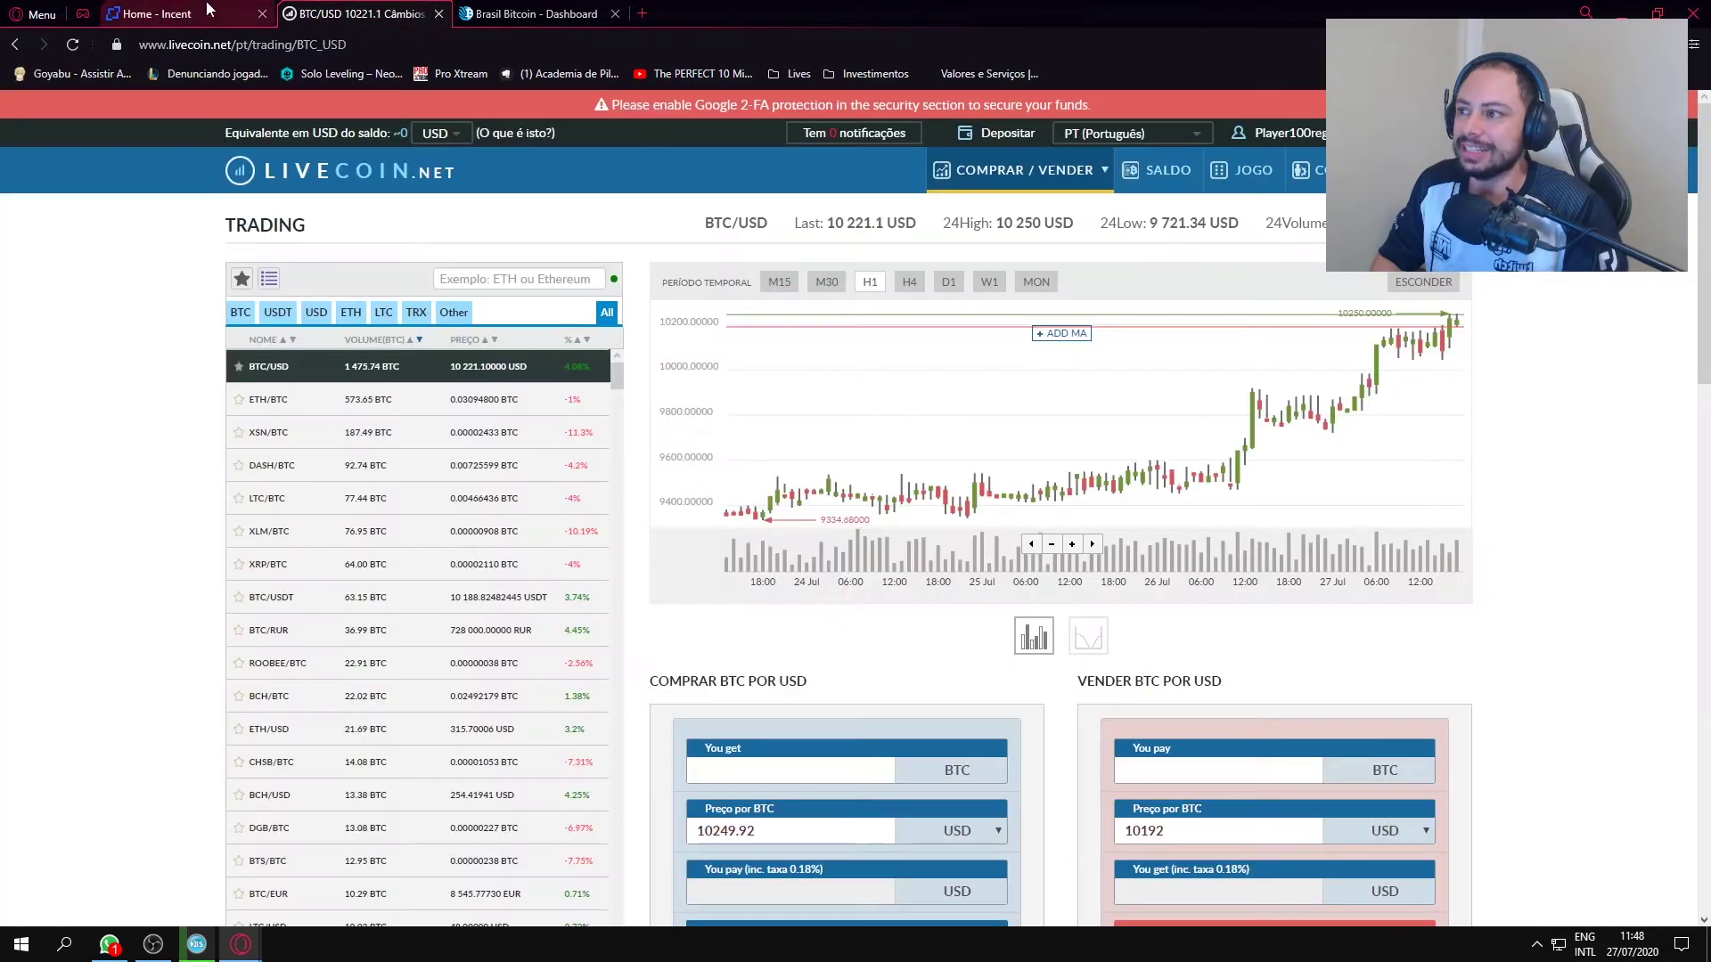
click(182, 14)
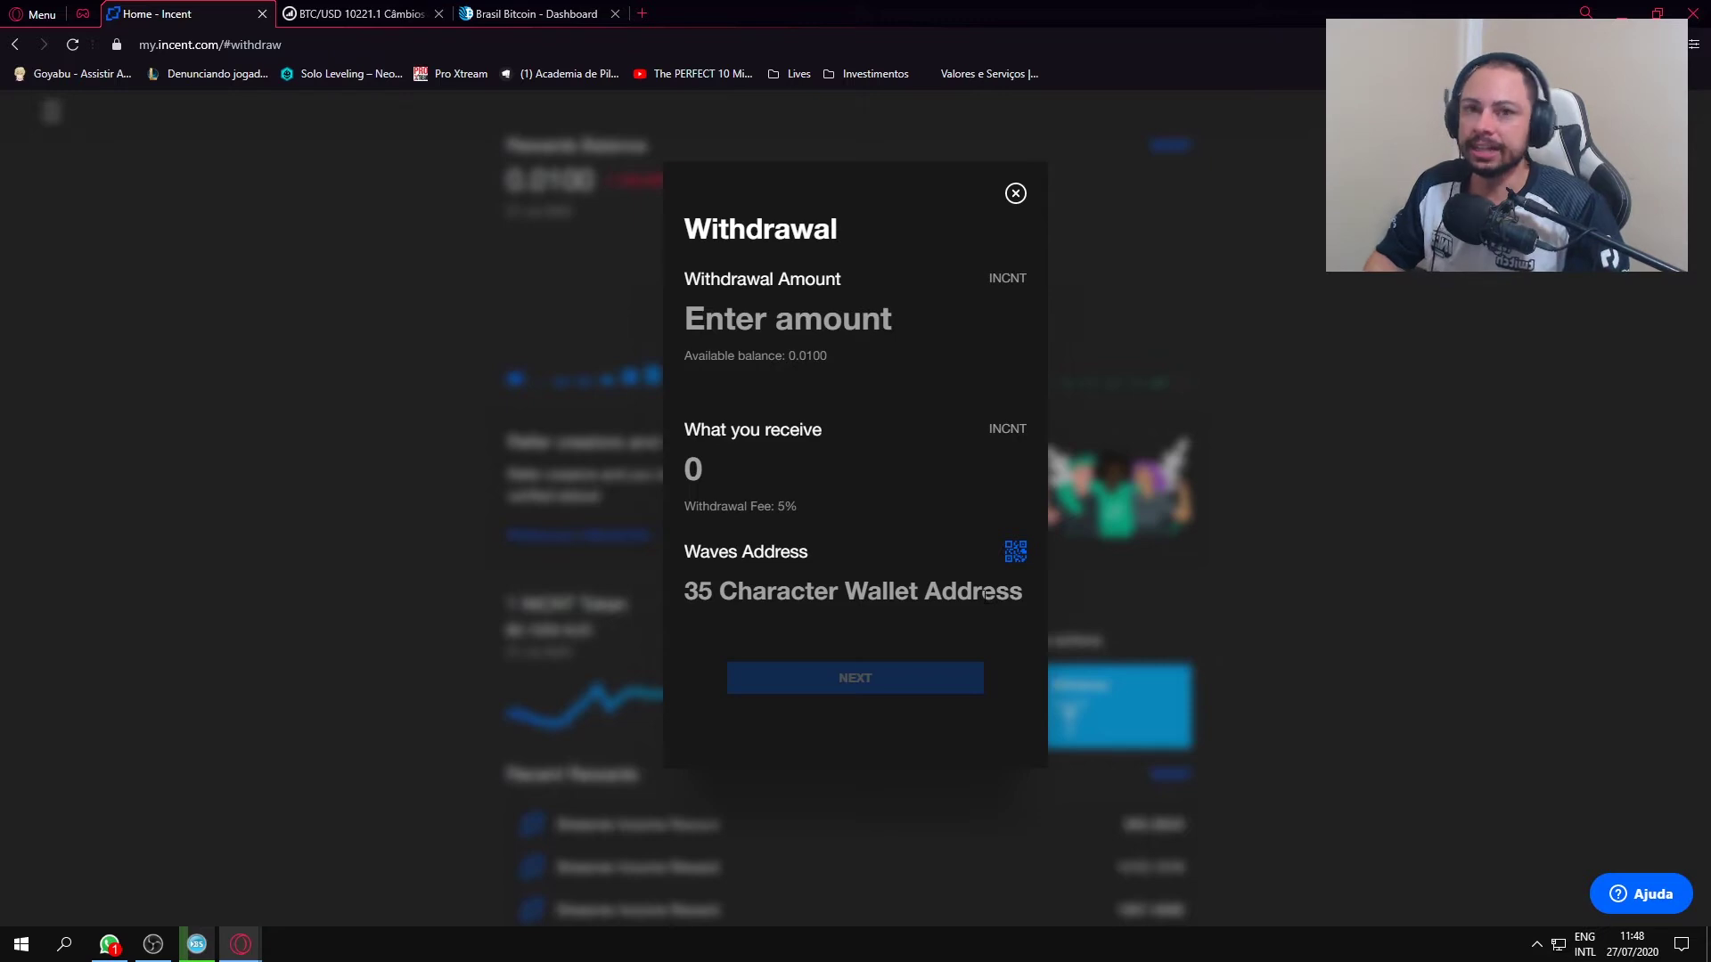
- Open the Livecoin account balance page and filter the cryptocurrency balances by "incen"
click(392, 12)
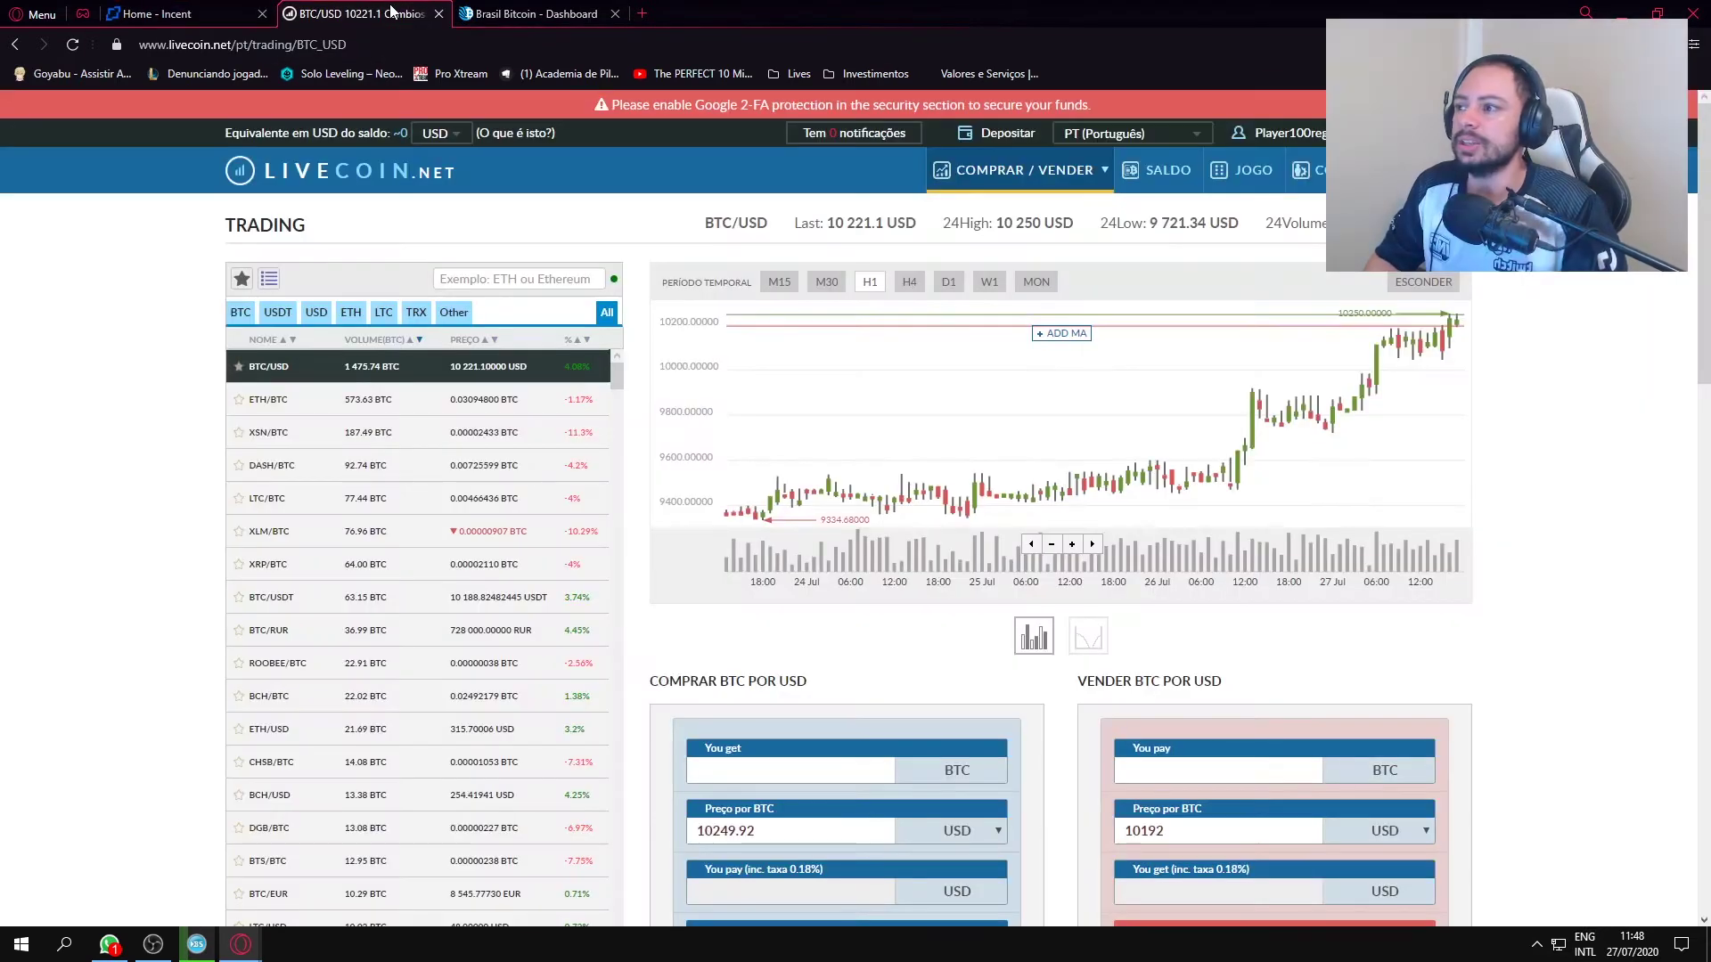
click(1151, 181)
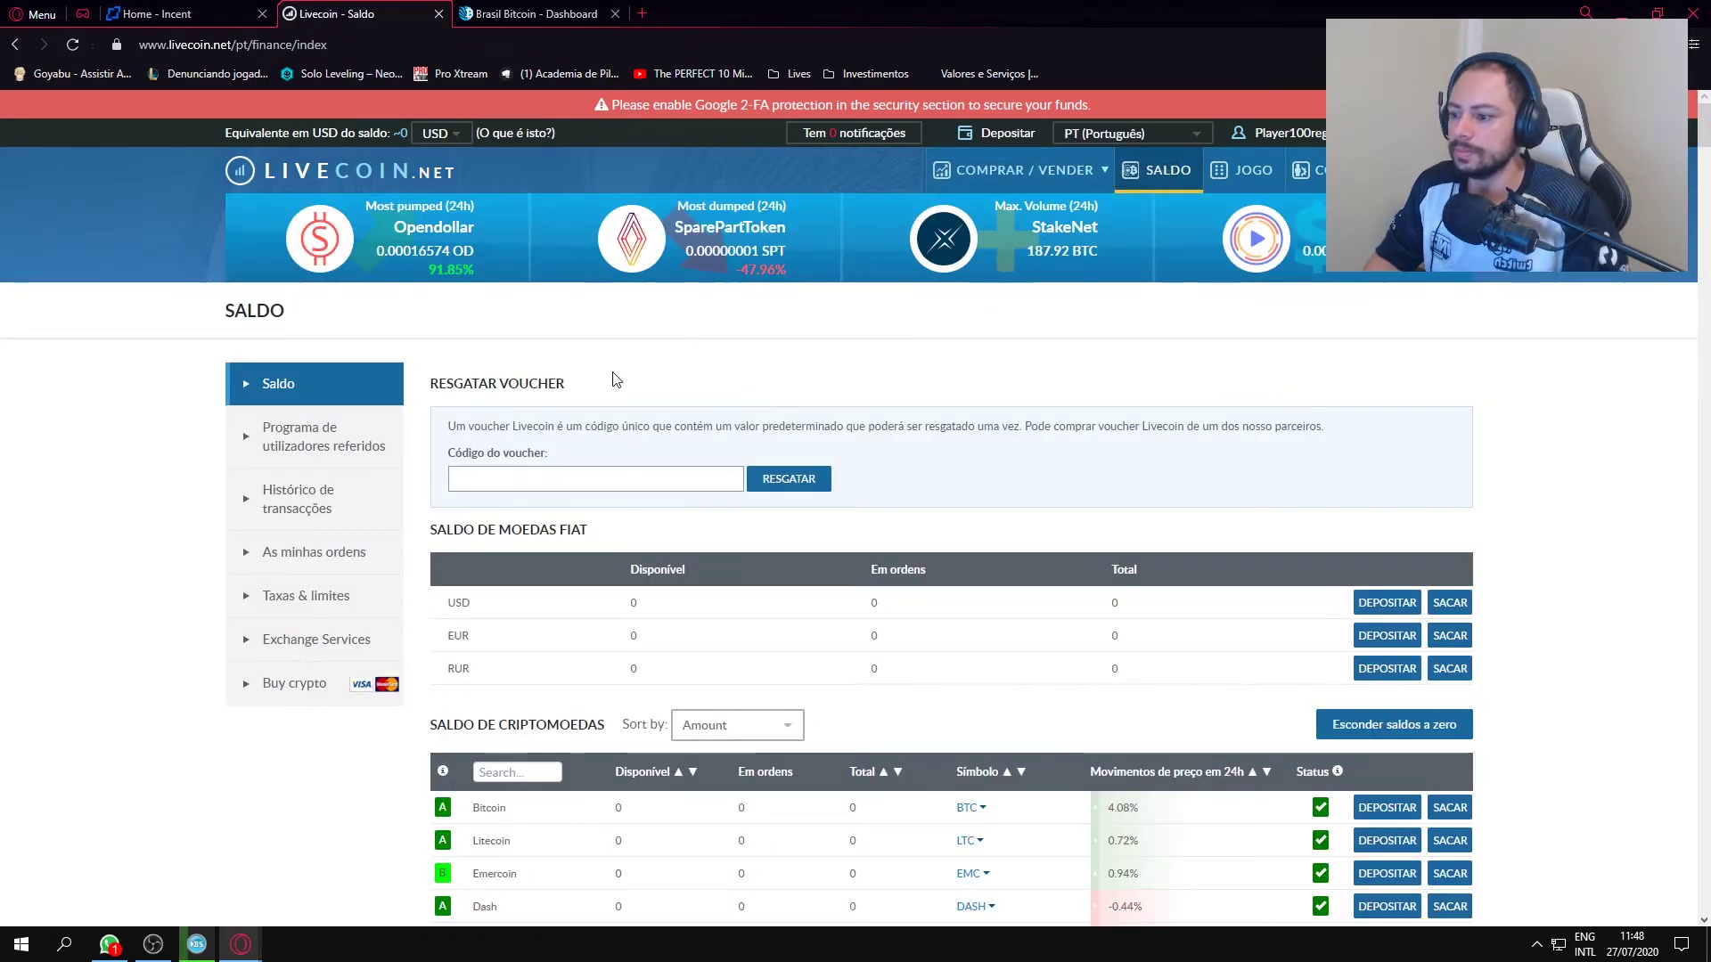
scroll(613, 380, down, 2)
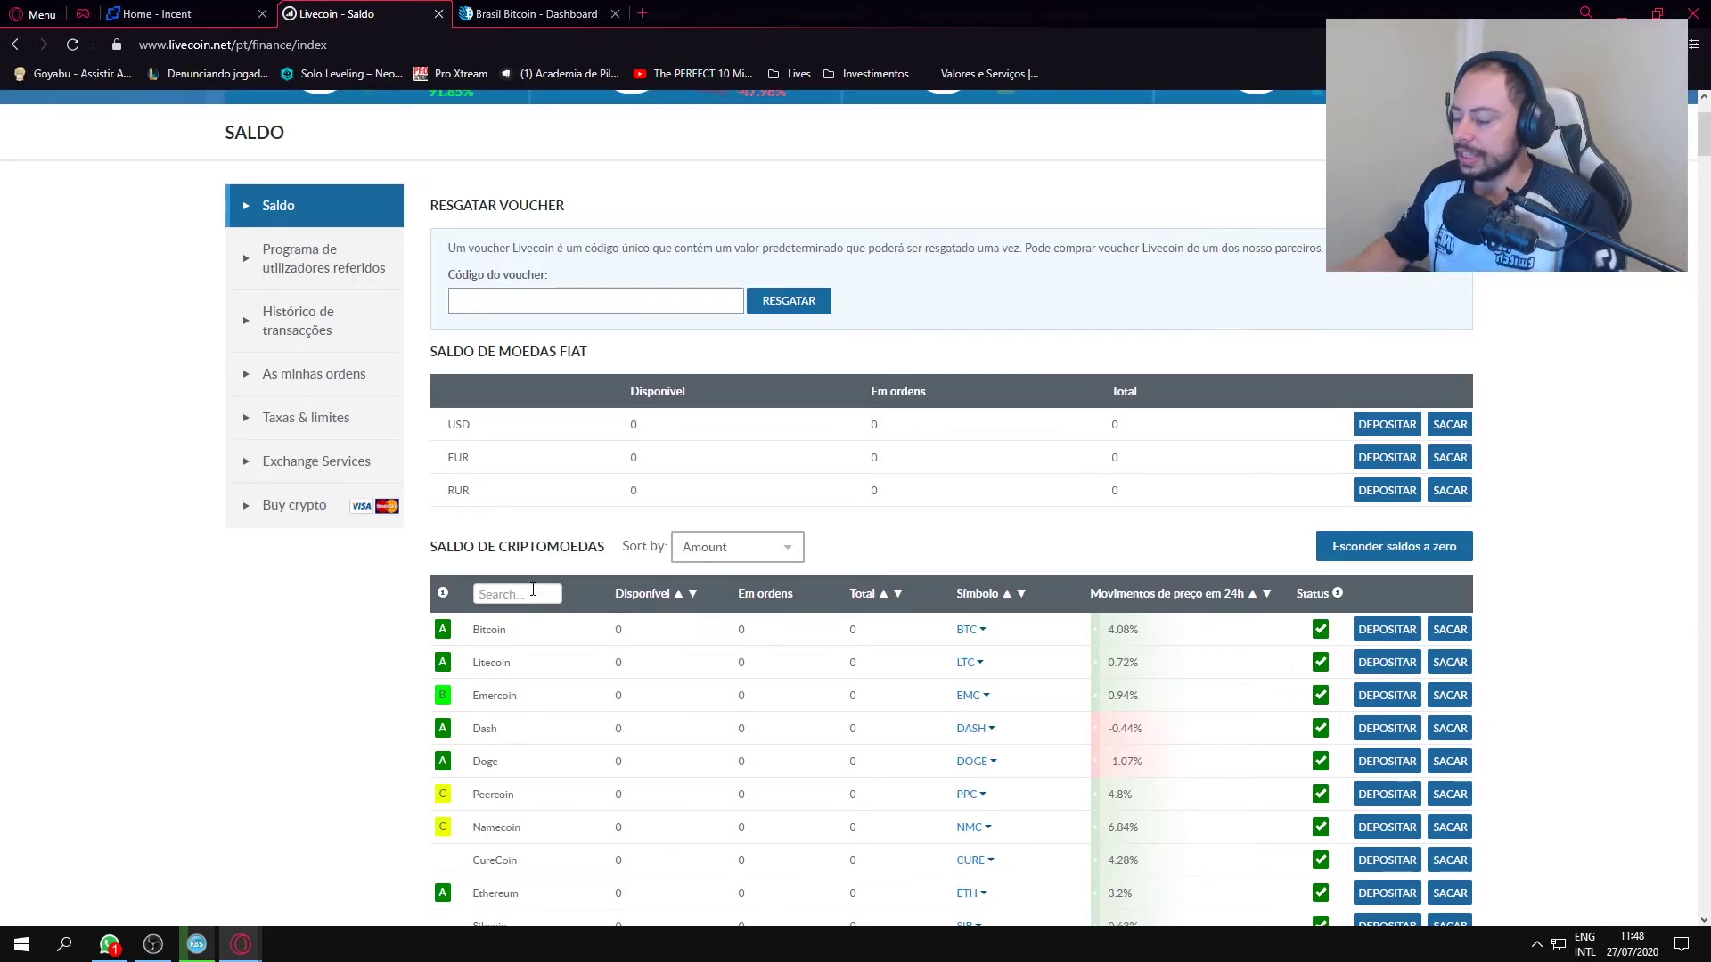
click(533, 593)
text(incen)
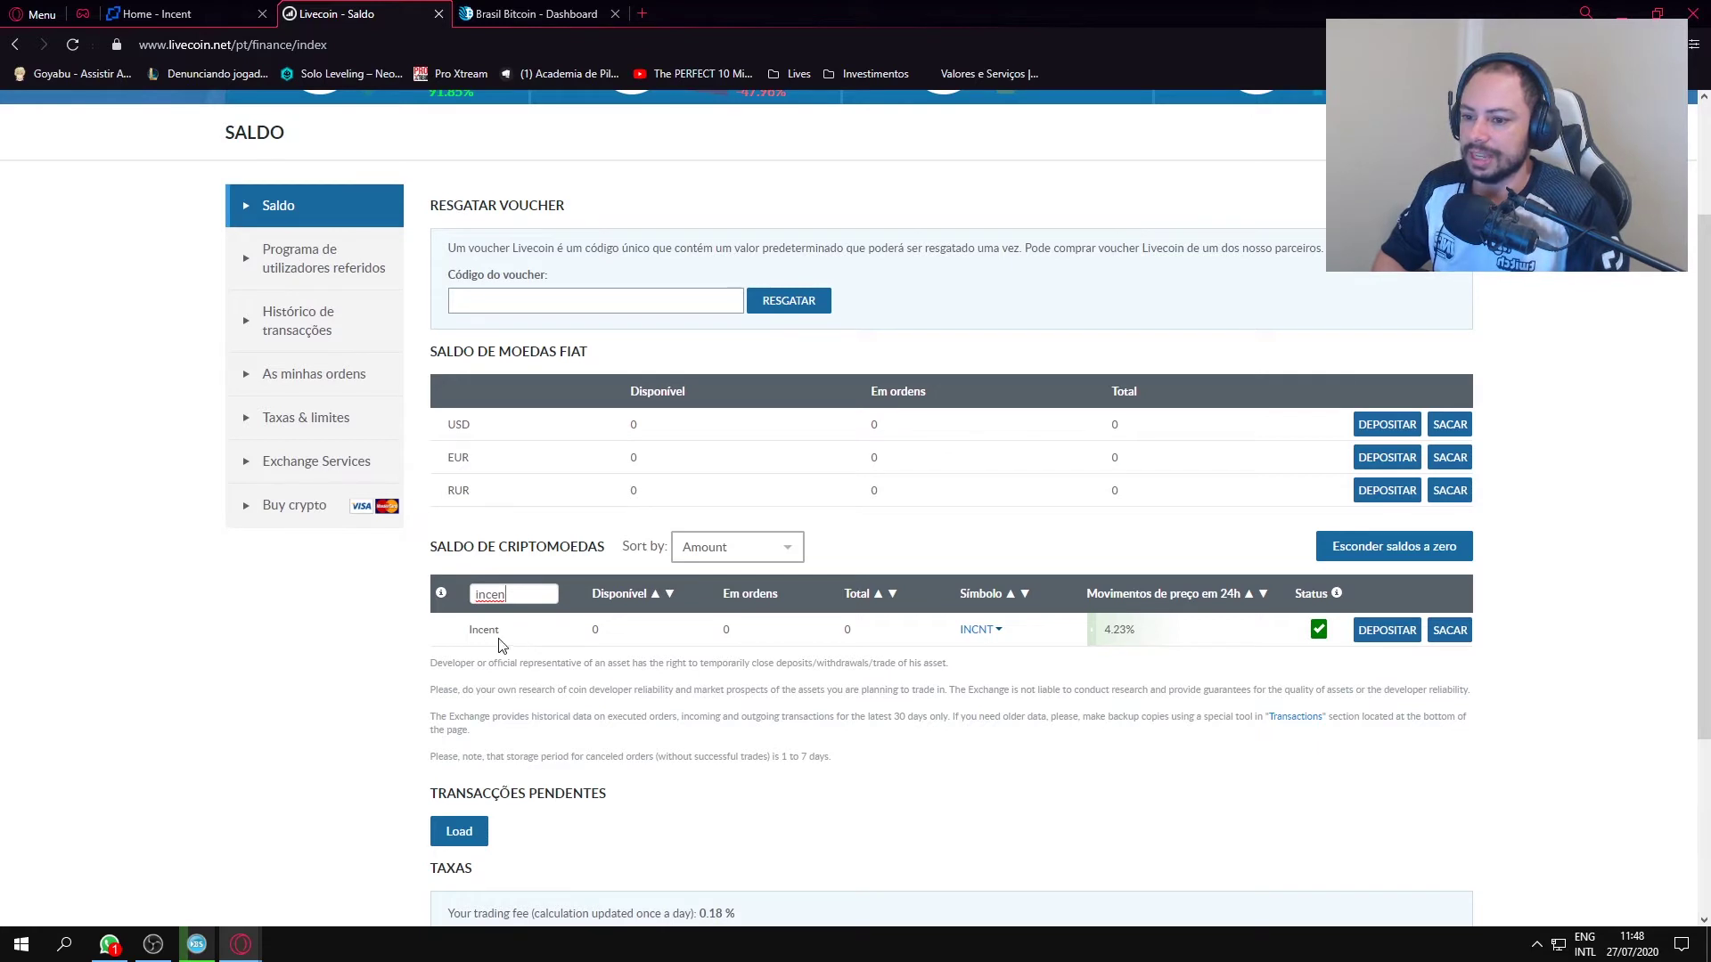
- Start a deposit for Incent on Livecoin and accept the minimum deposit condition to get the deposit address
click(1388, 635)
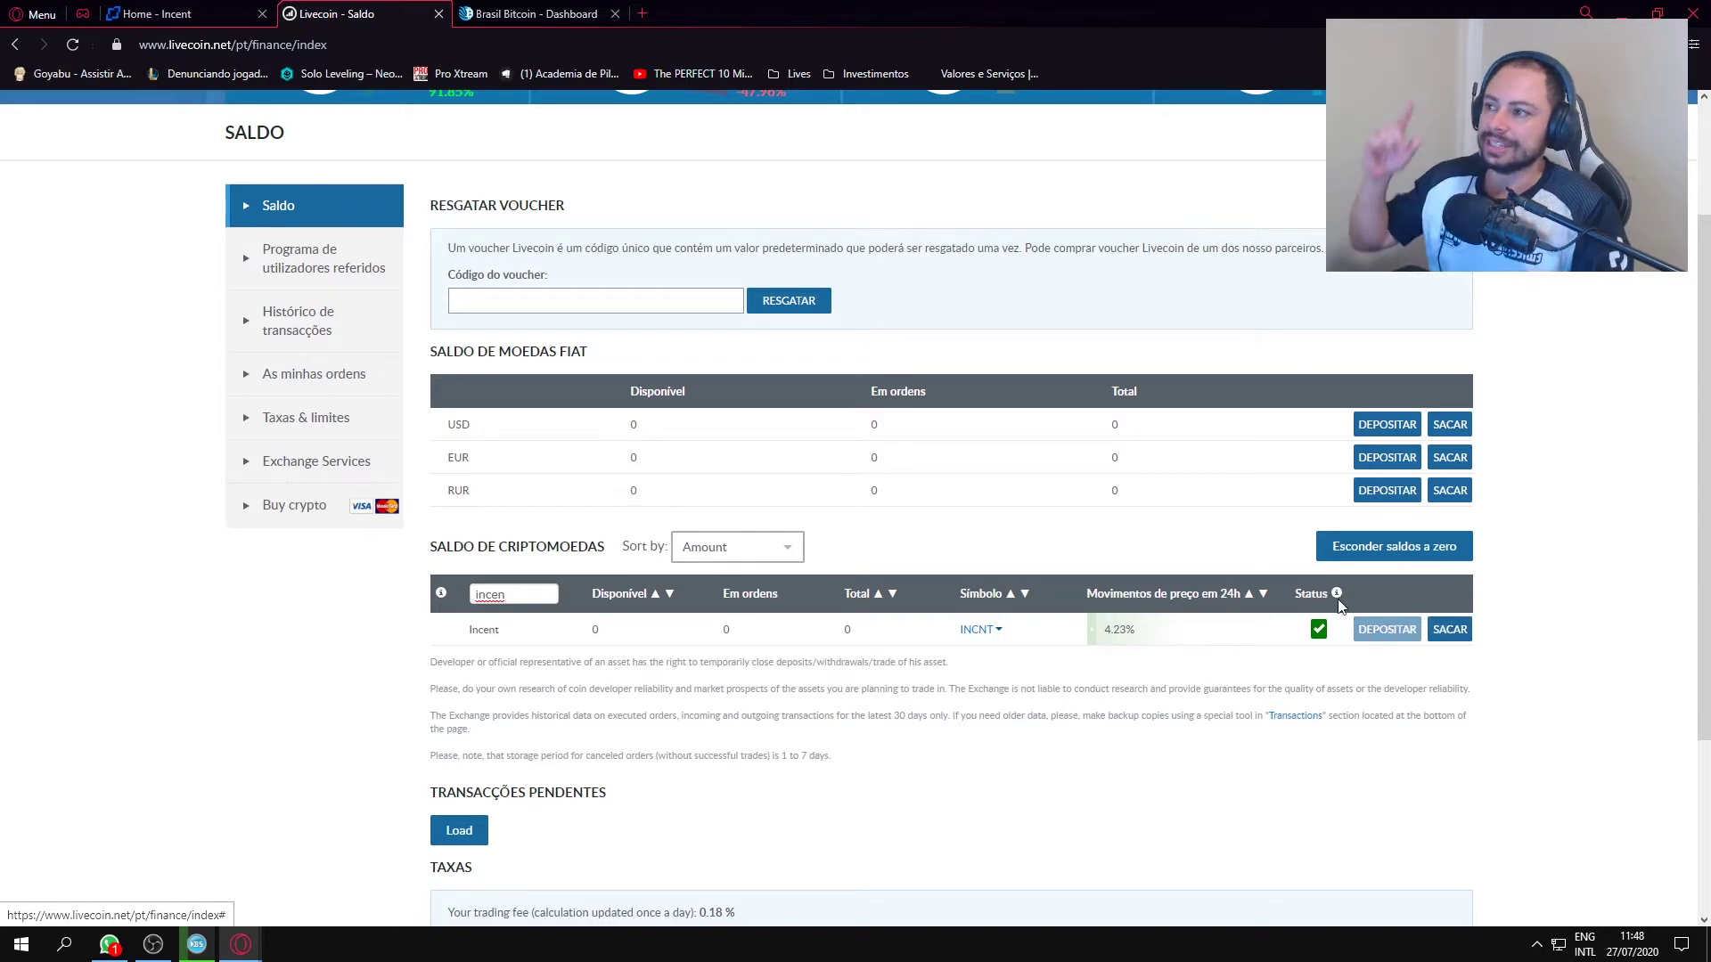
click(204, 15)
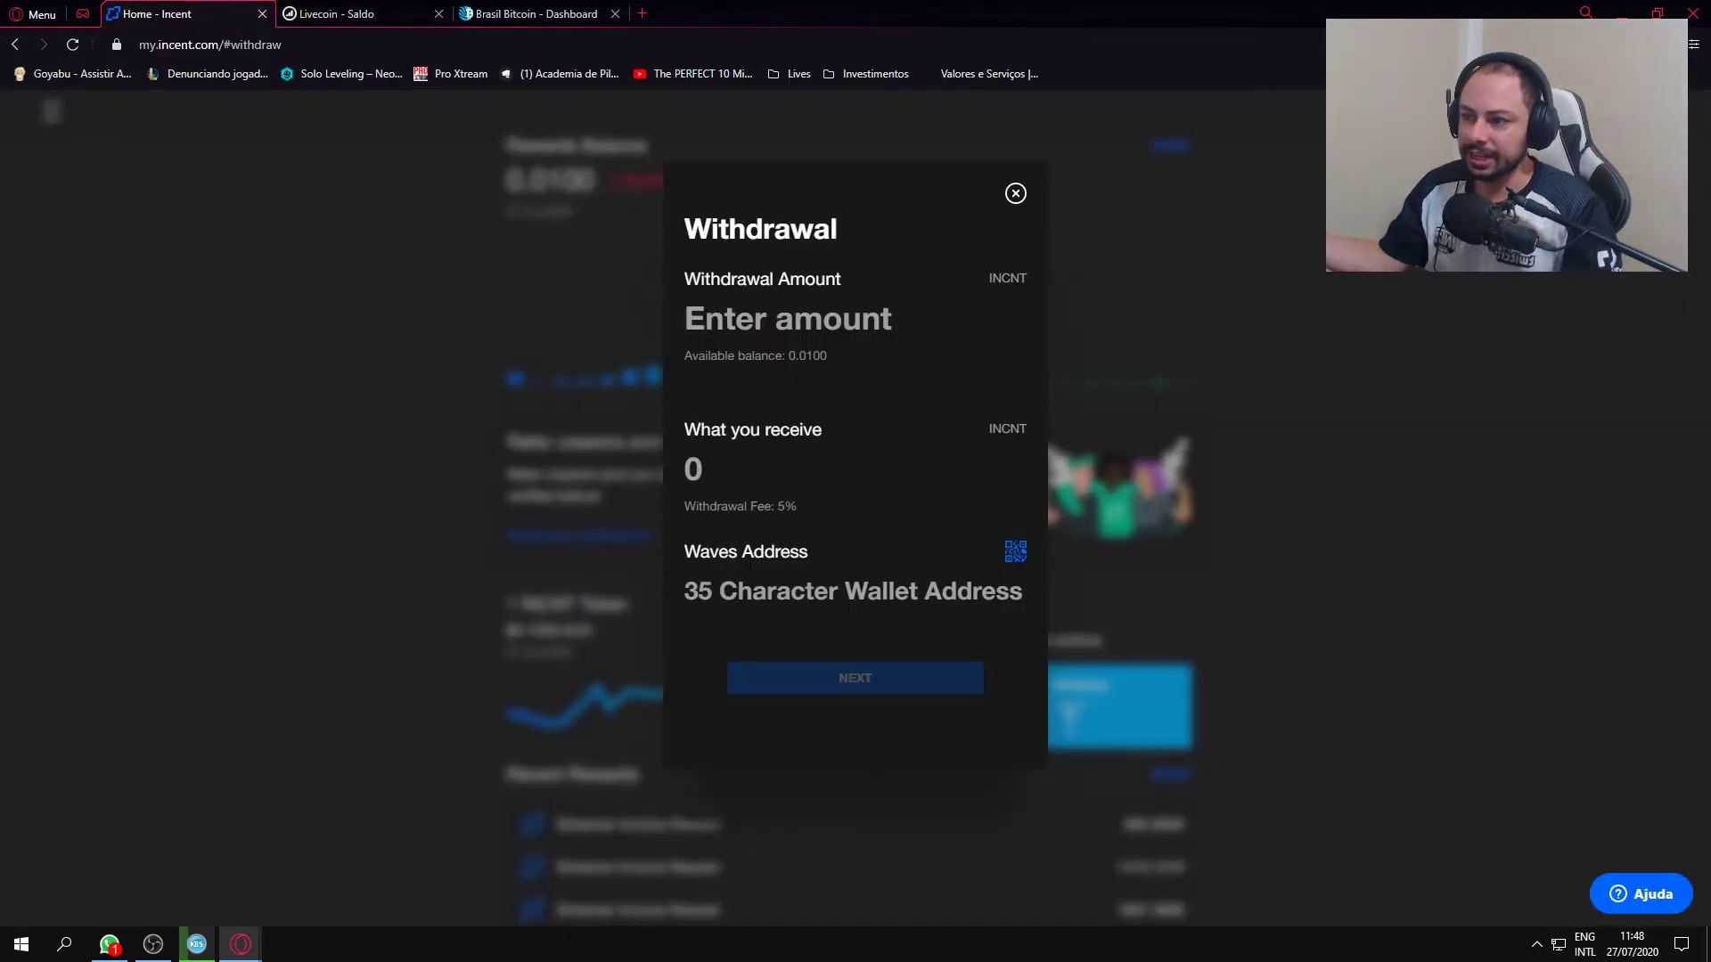
click(361, 14)
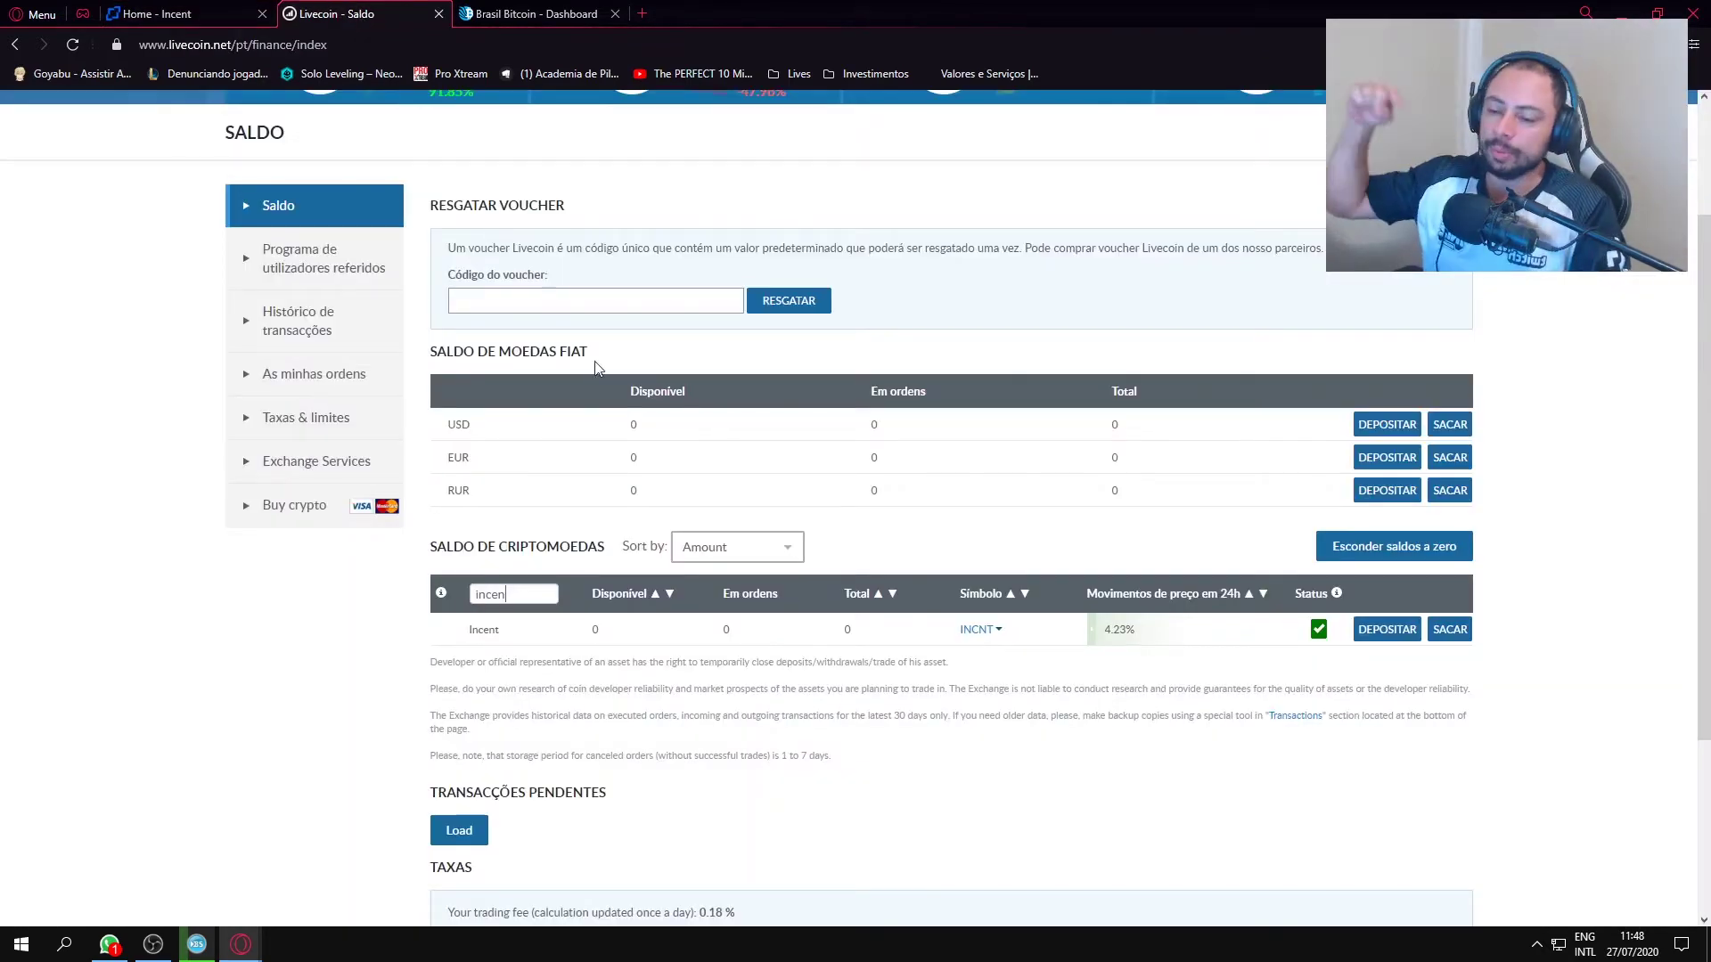
click(1374, 634)
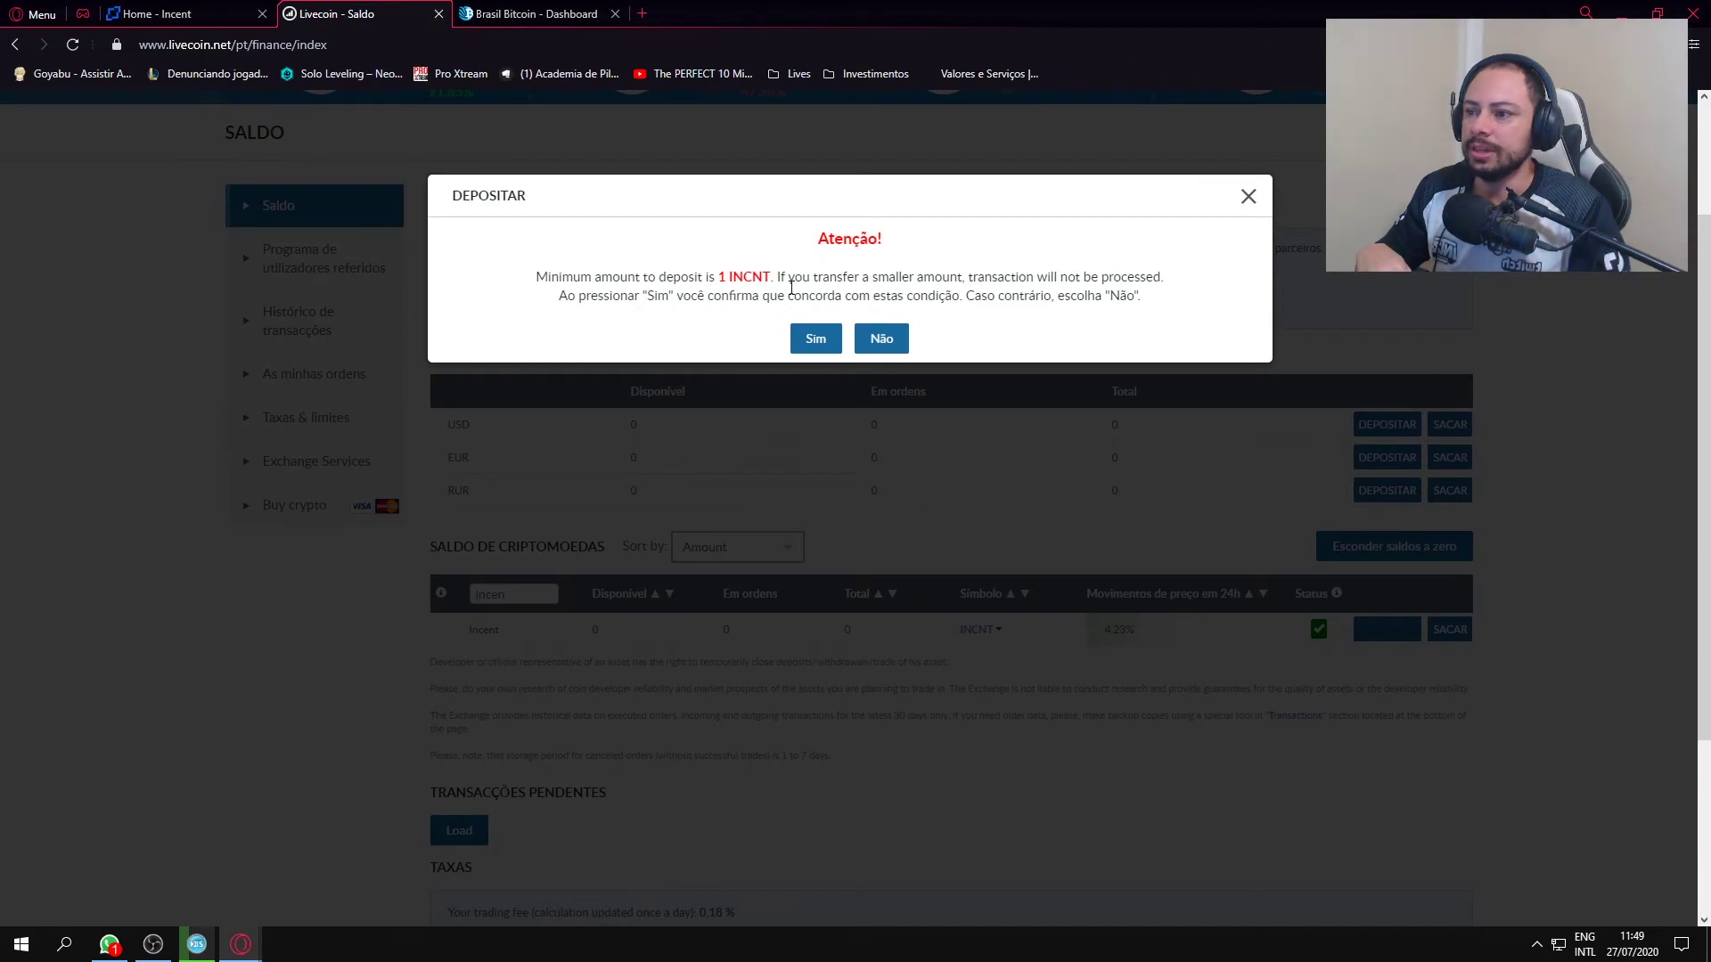
drag(593, 278, 775, 279)
click(812, 338)
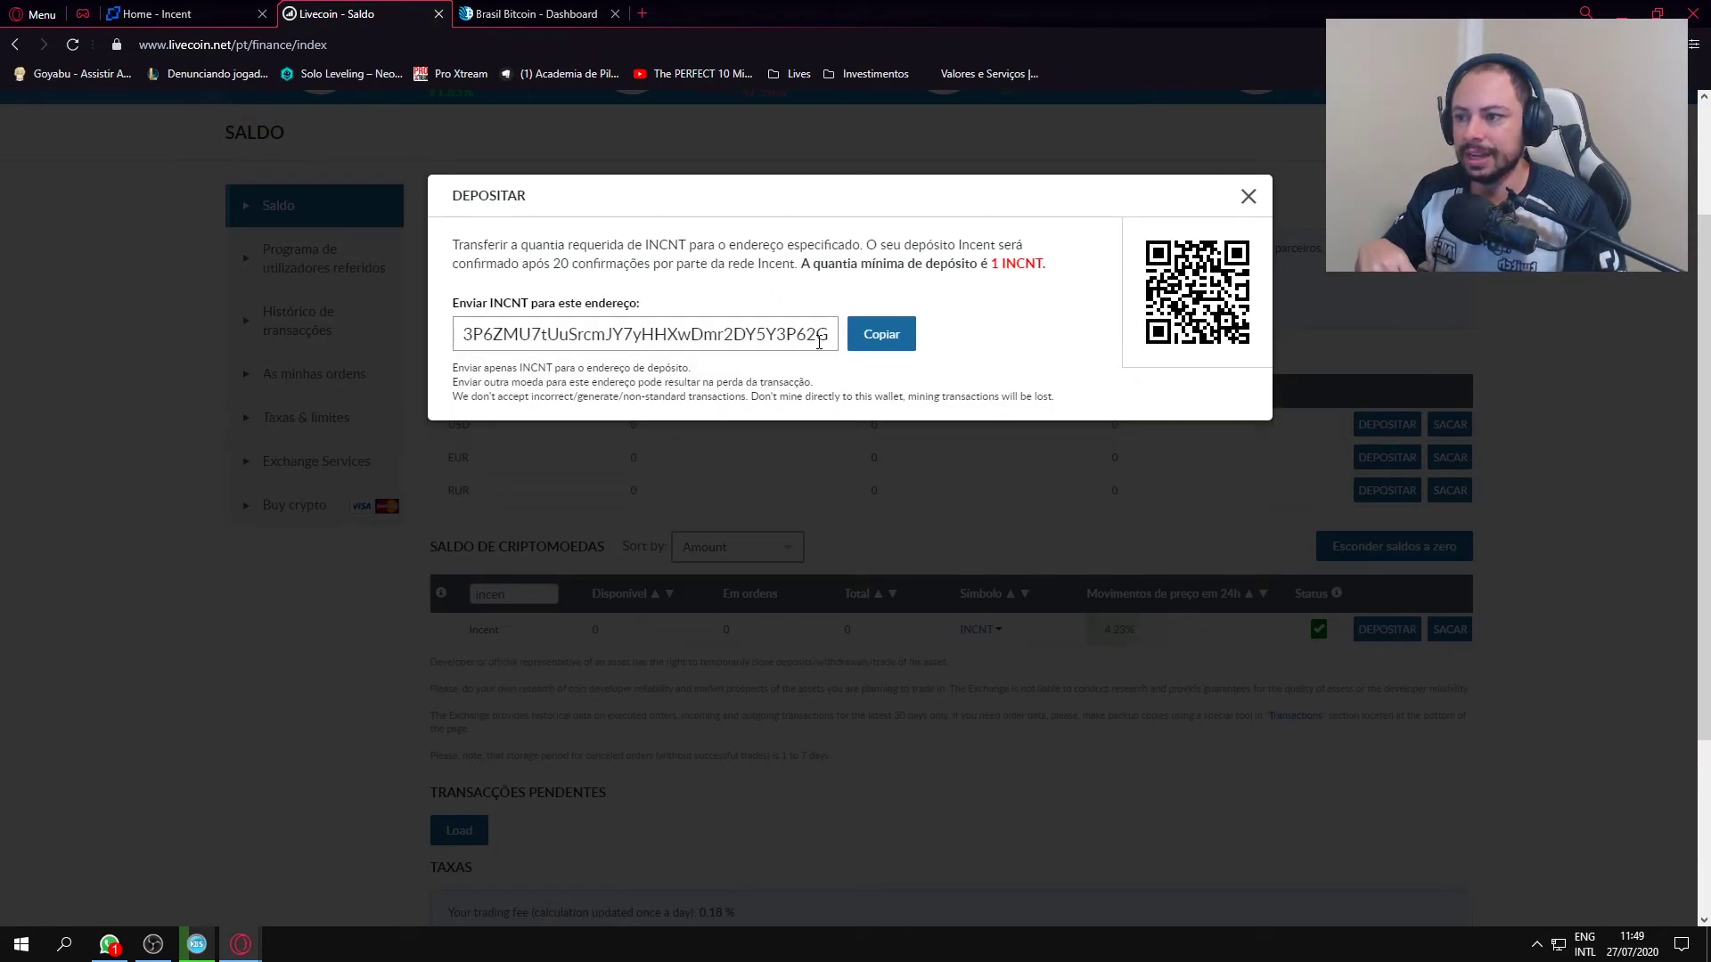
- Copy the INCNT deposit address from Livecoin and paste it as the Waves Address in the Incent withdrawal form
click(708, 342)
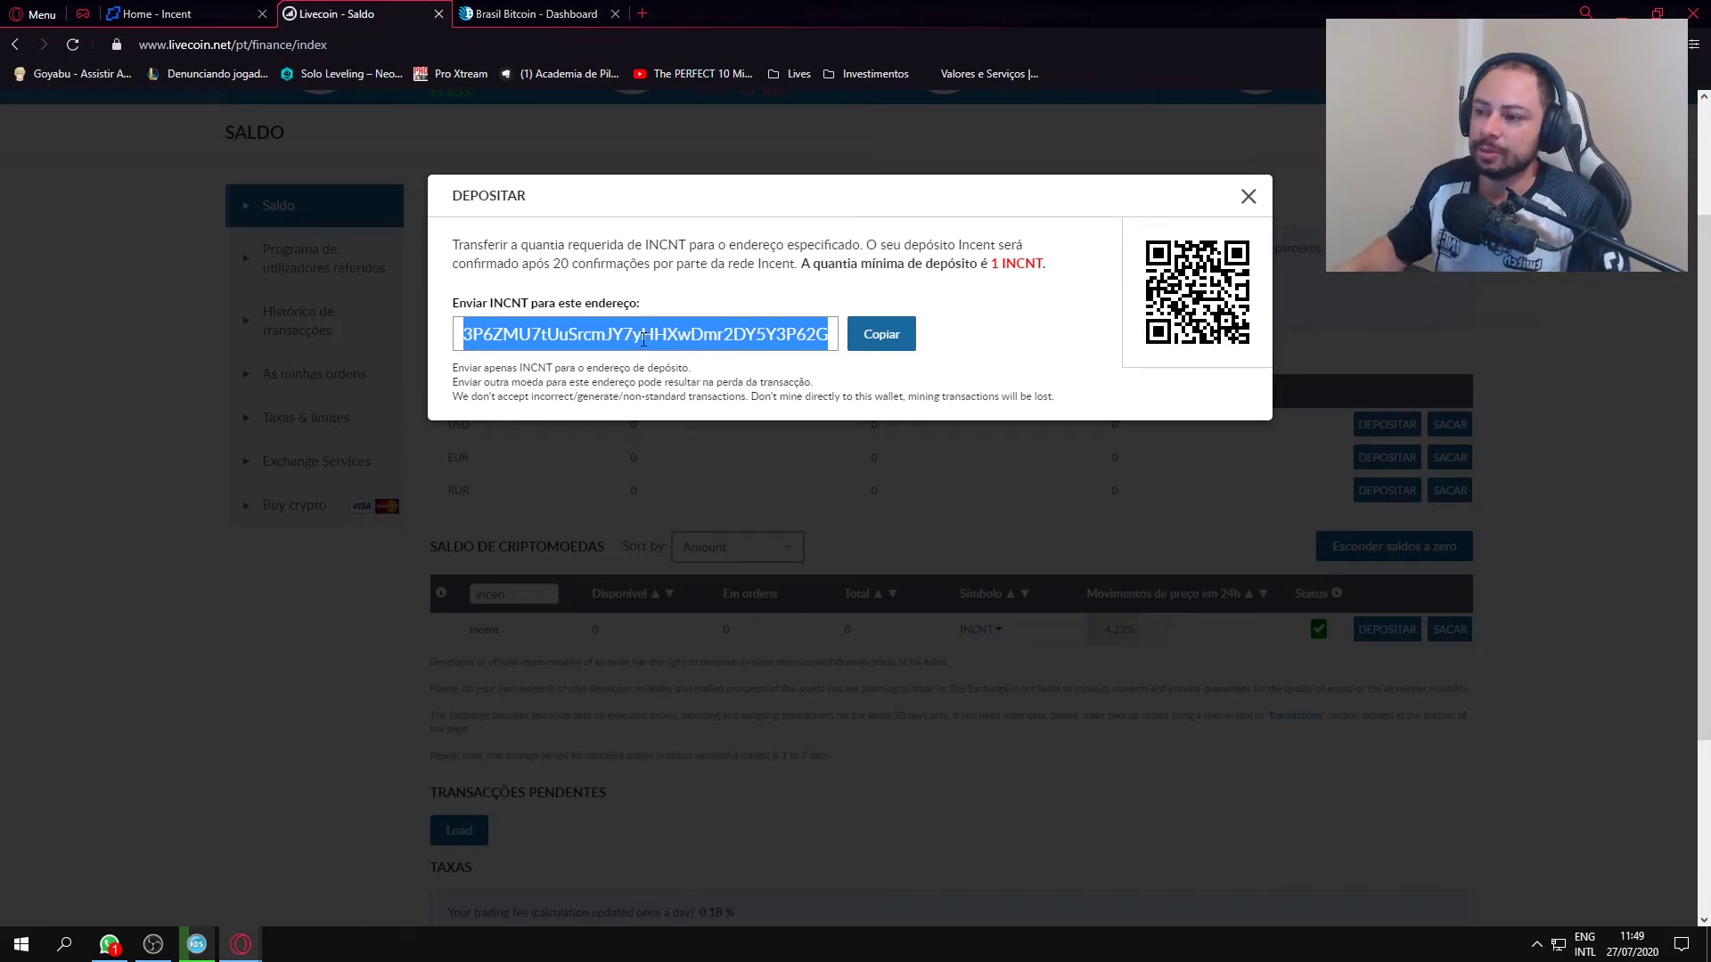
click(881, 335)
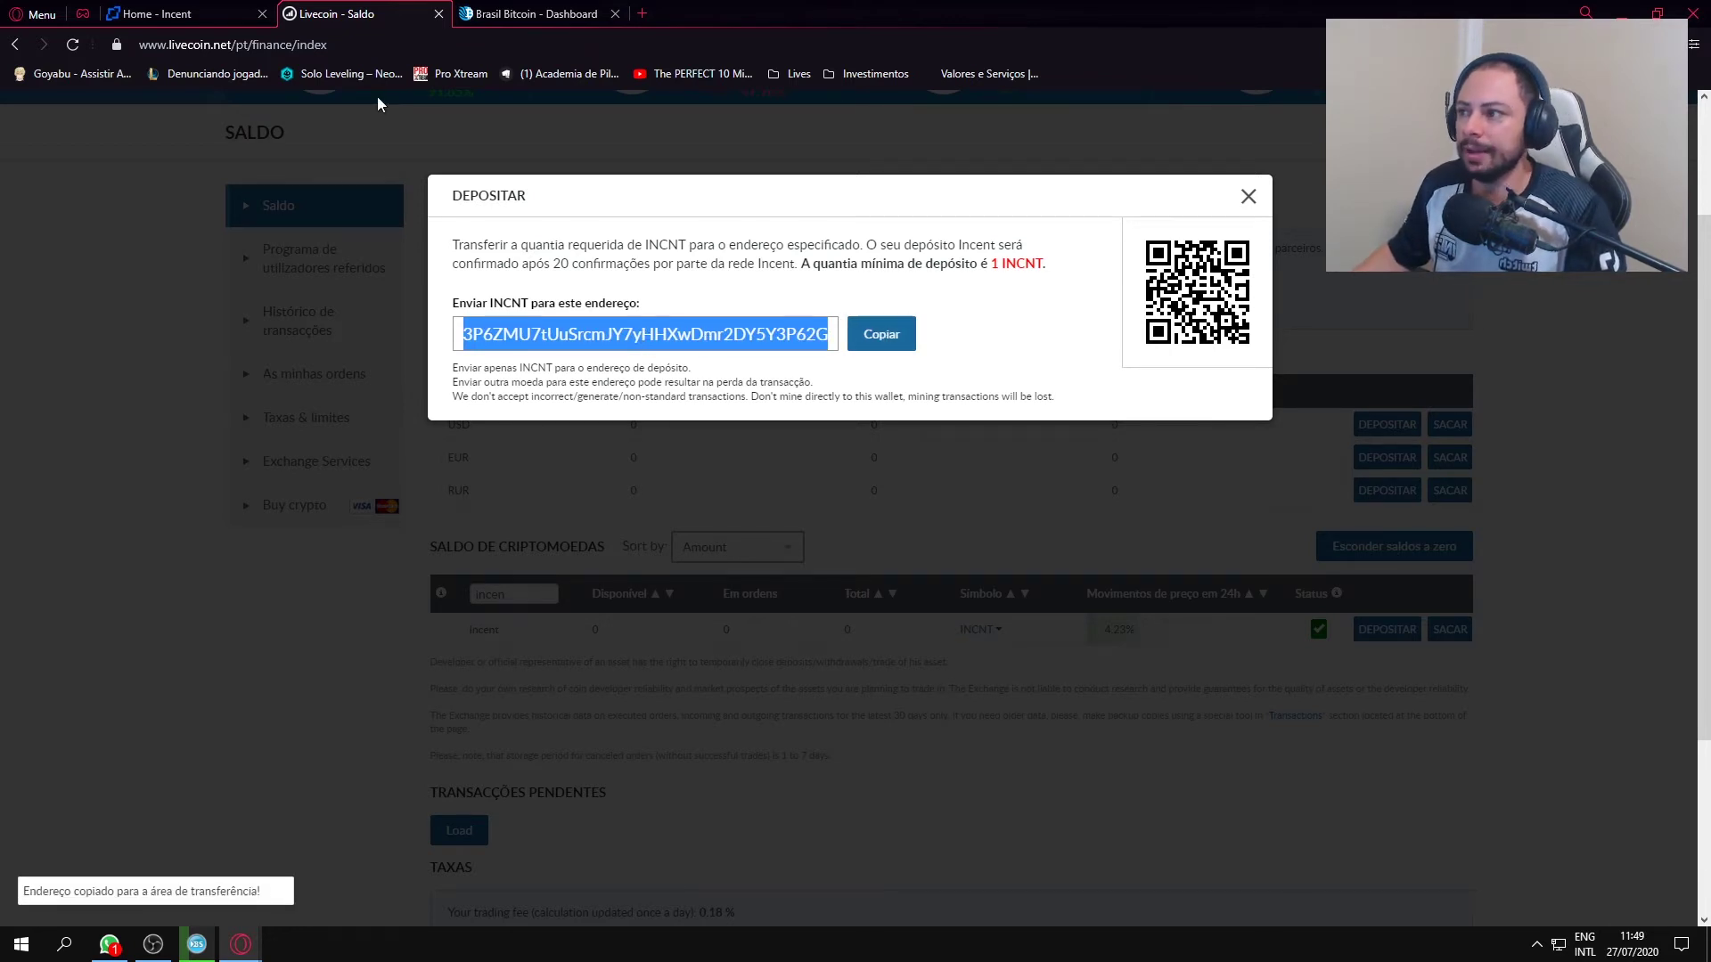
click(228, 19)
click(778, 595)
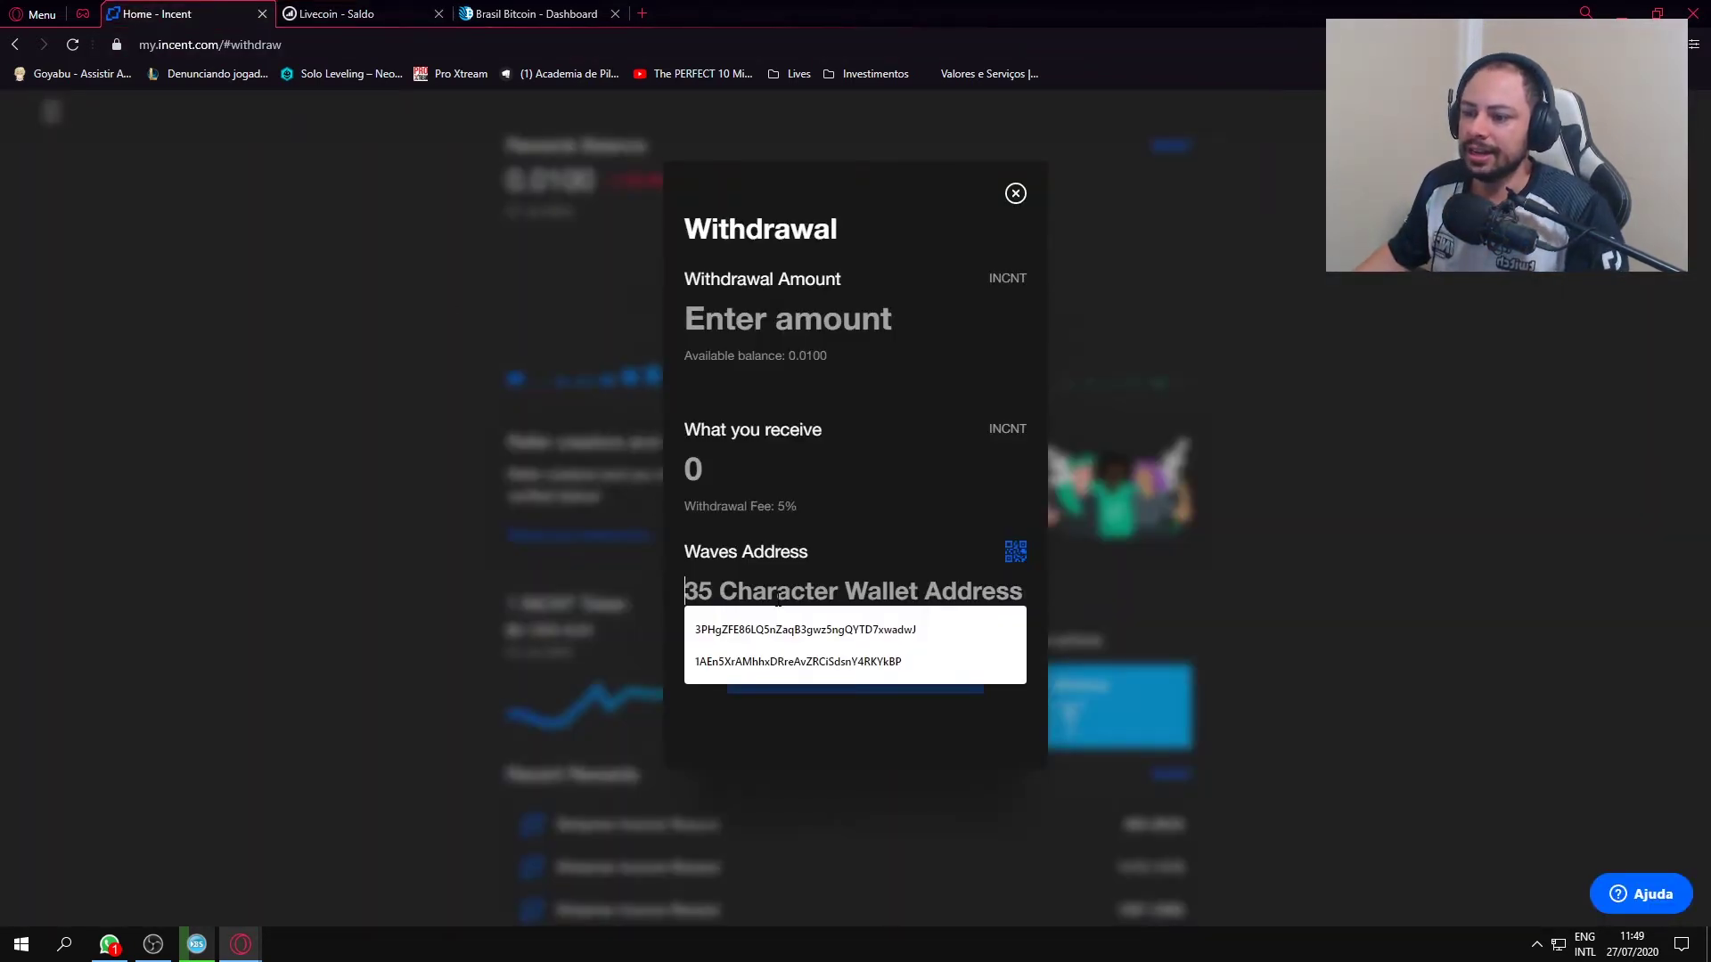
key(ctrl+v)
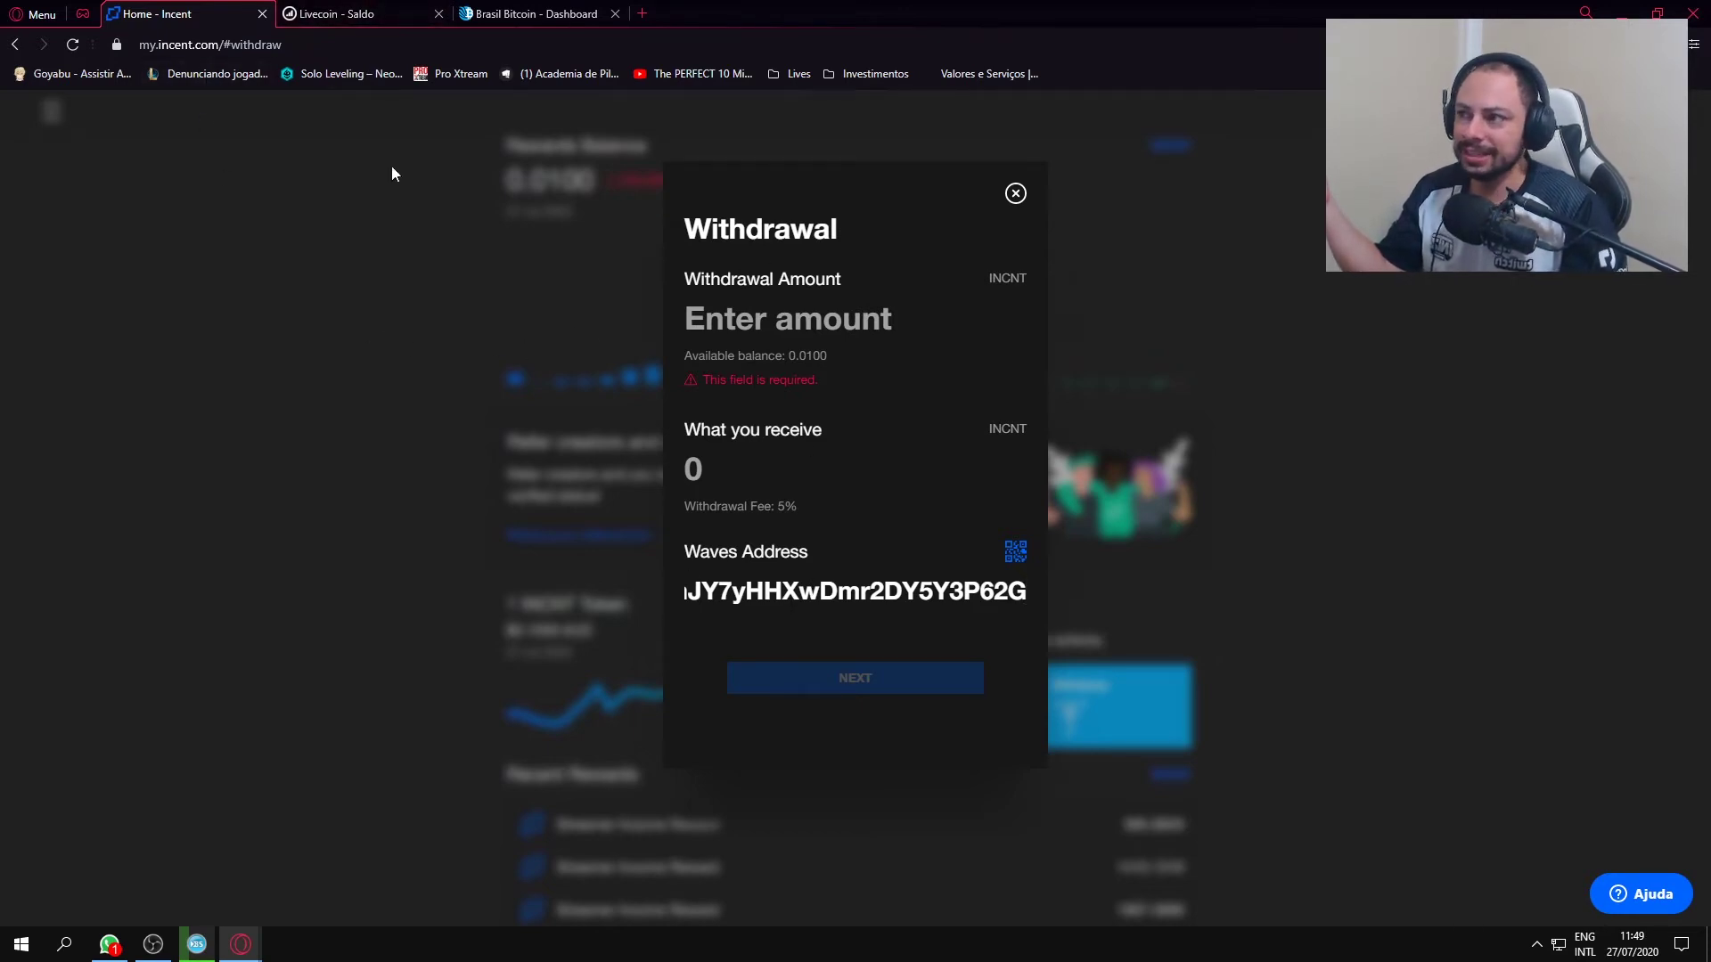
- Close the deposit dialog on Livecoin and check the Incent total in the cryptocurrency balances
click(371, 19)
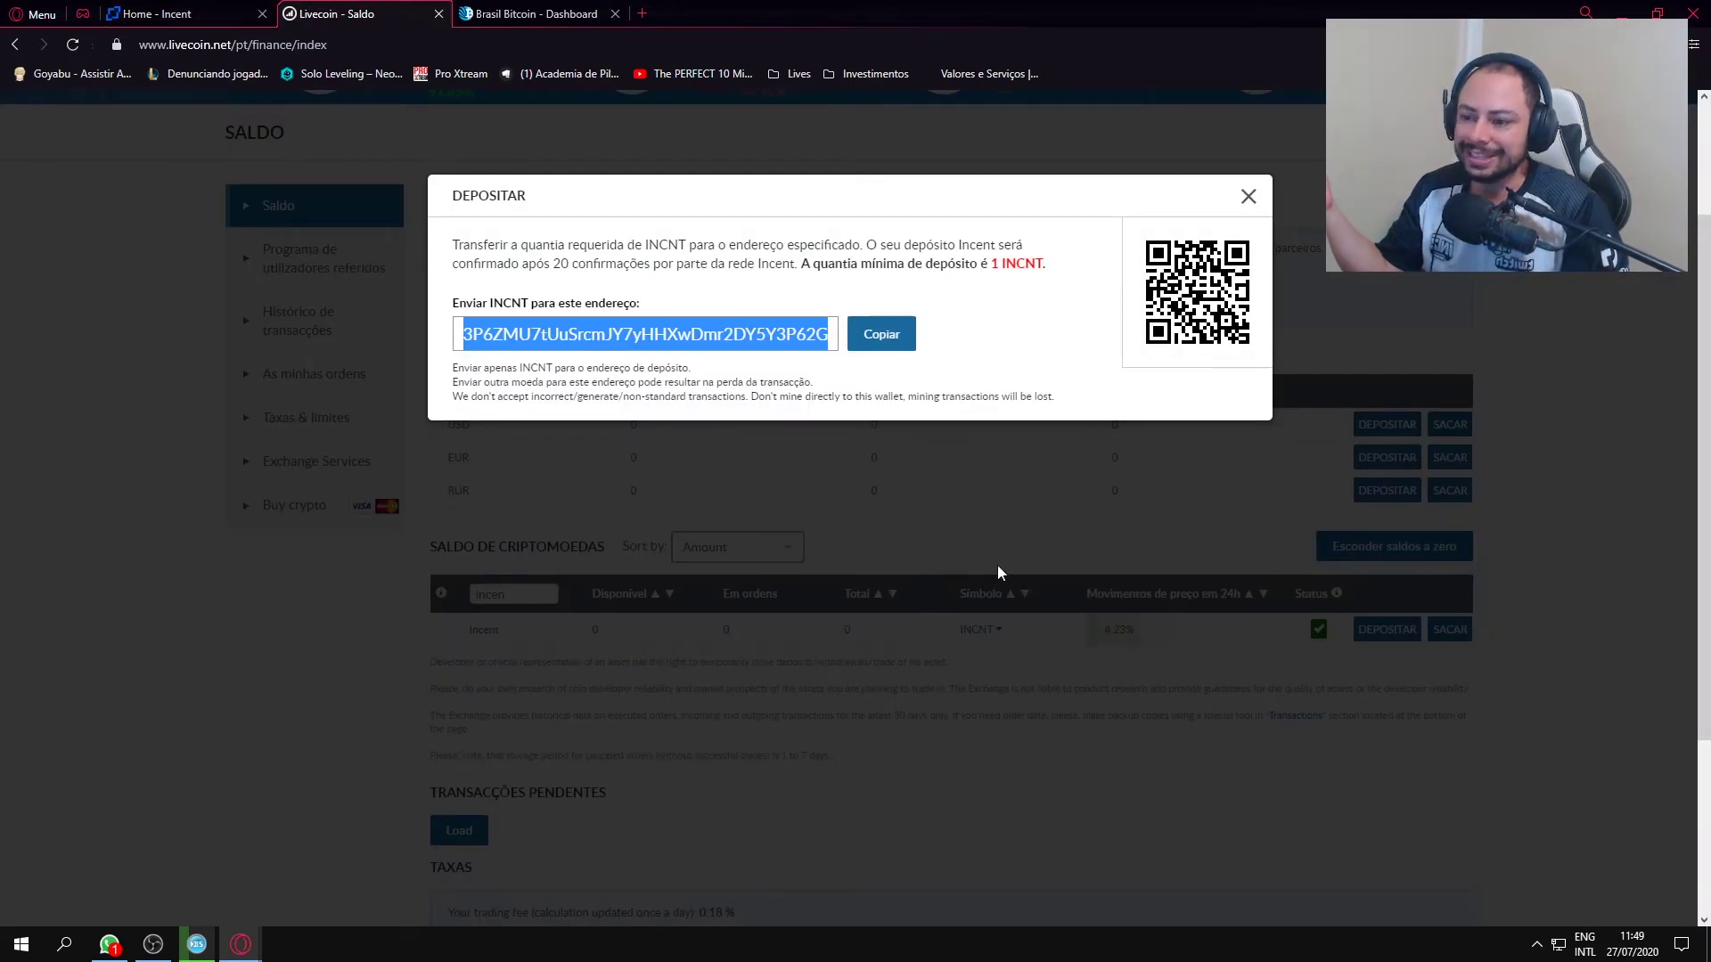
click(1248, 196)
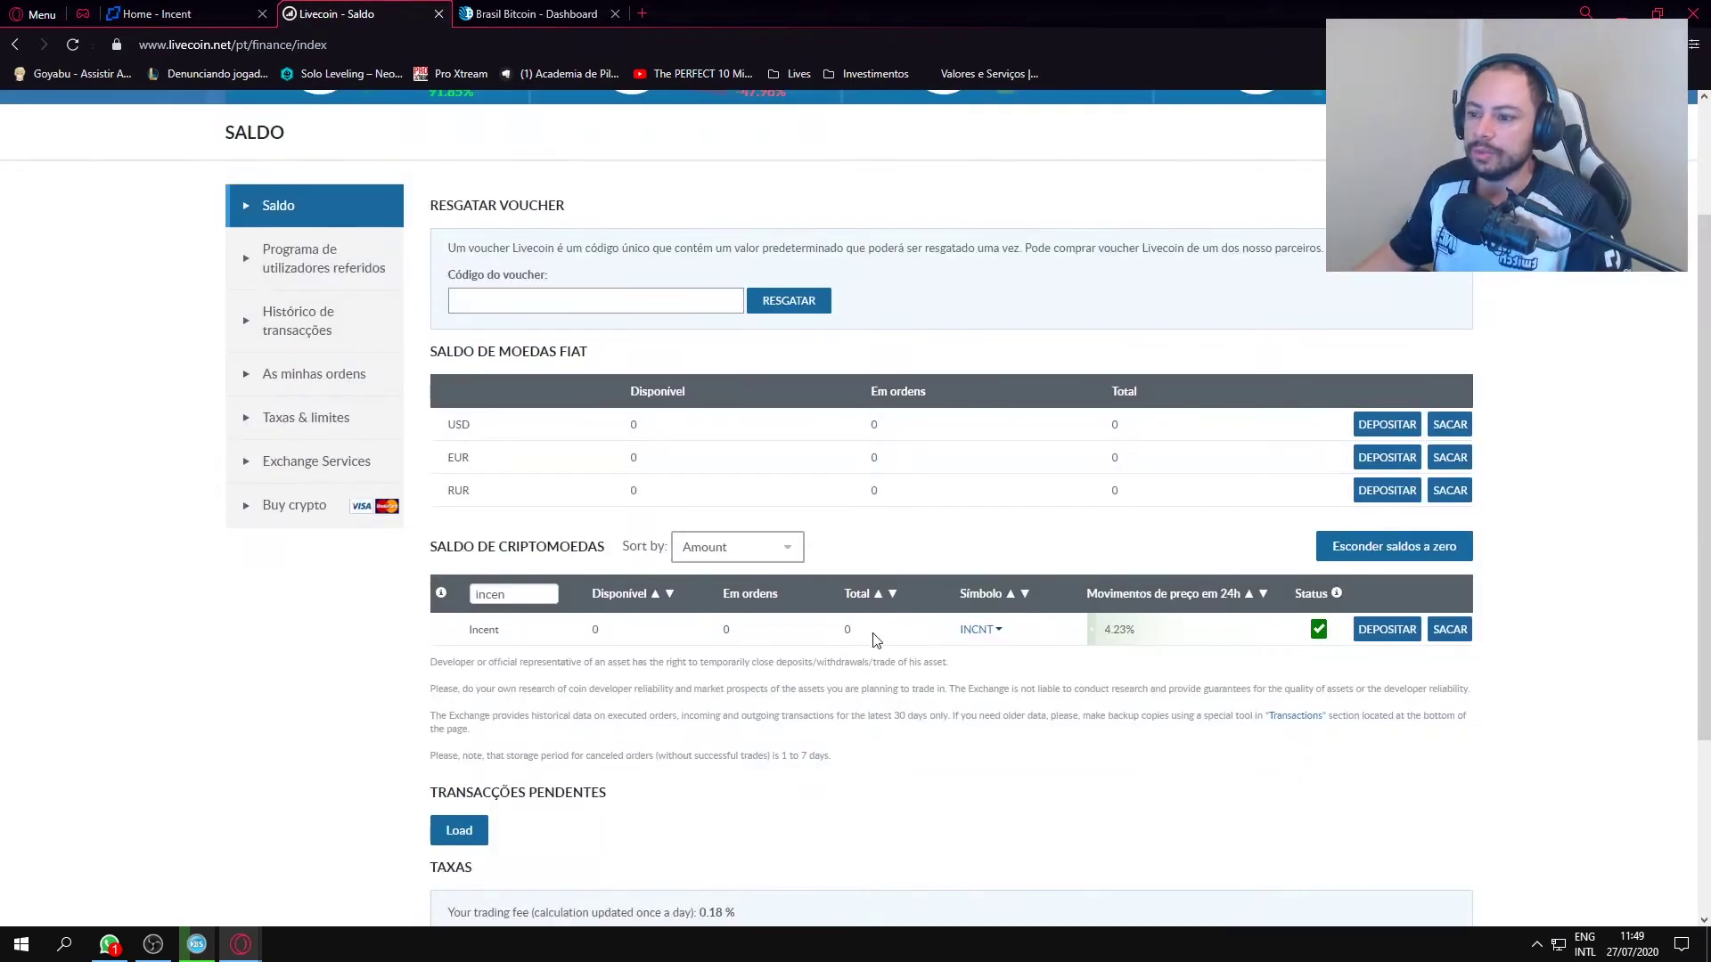
scroll(860, 633, down, 1)
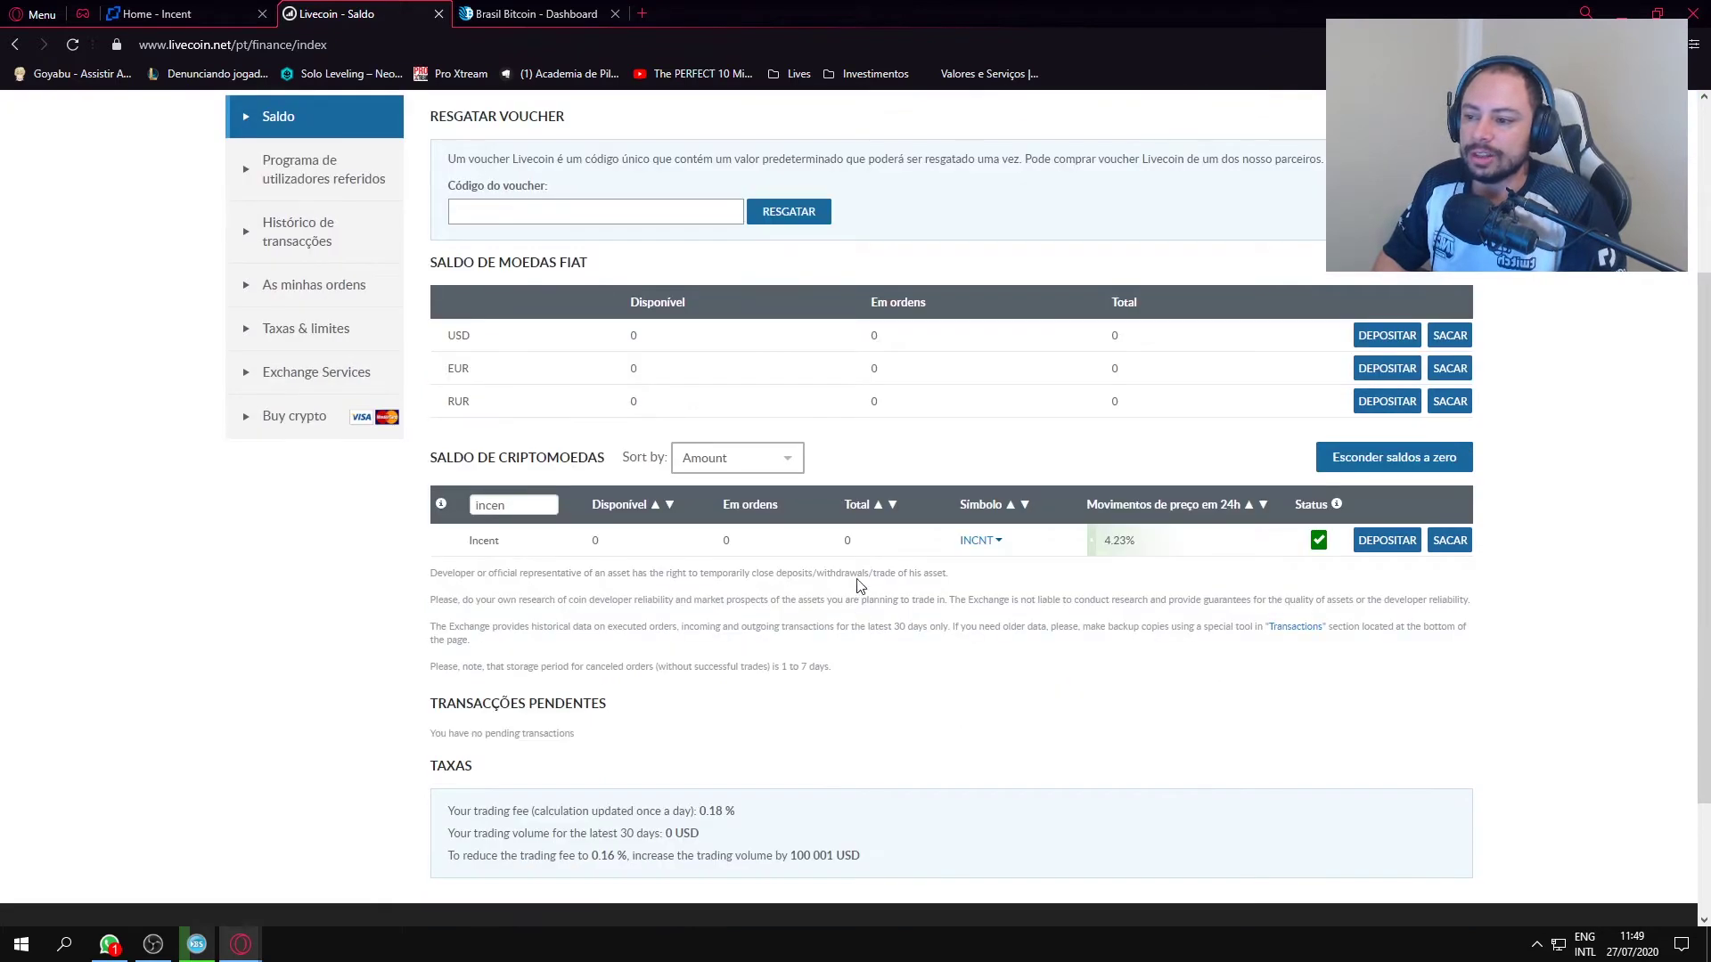
double_click(847, 541)
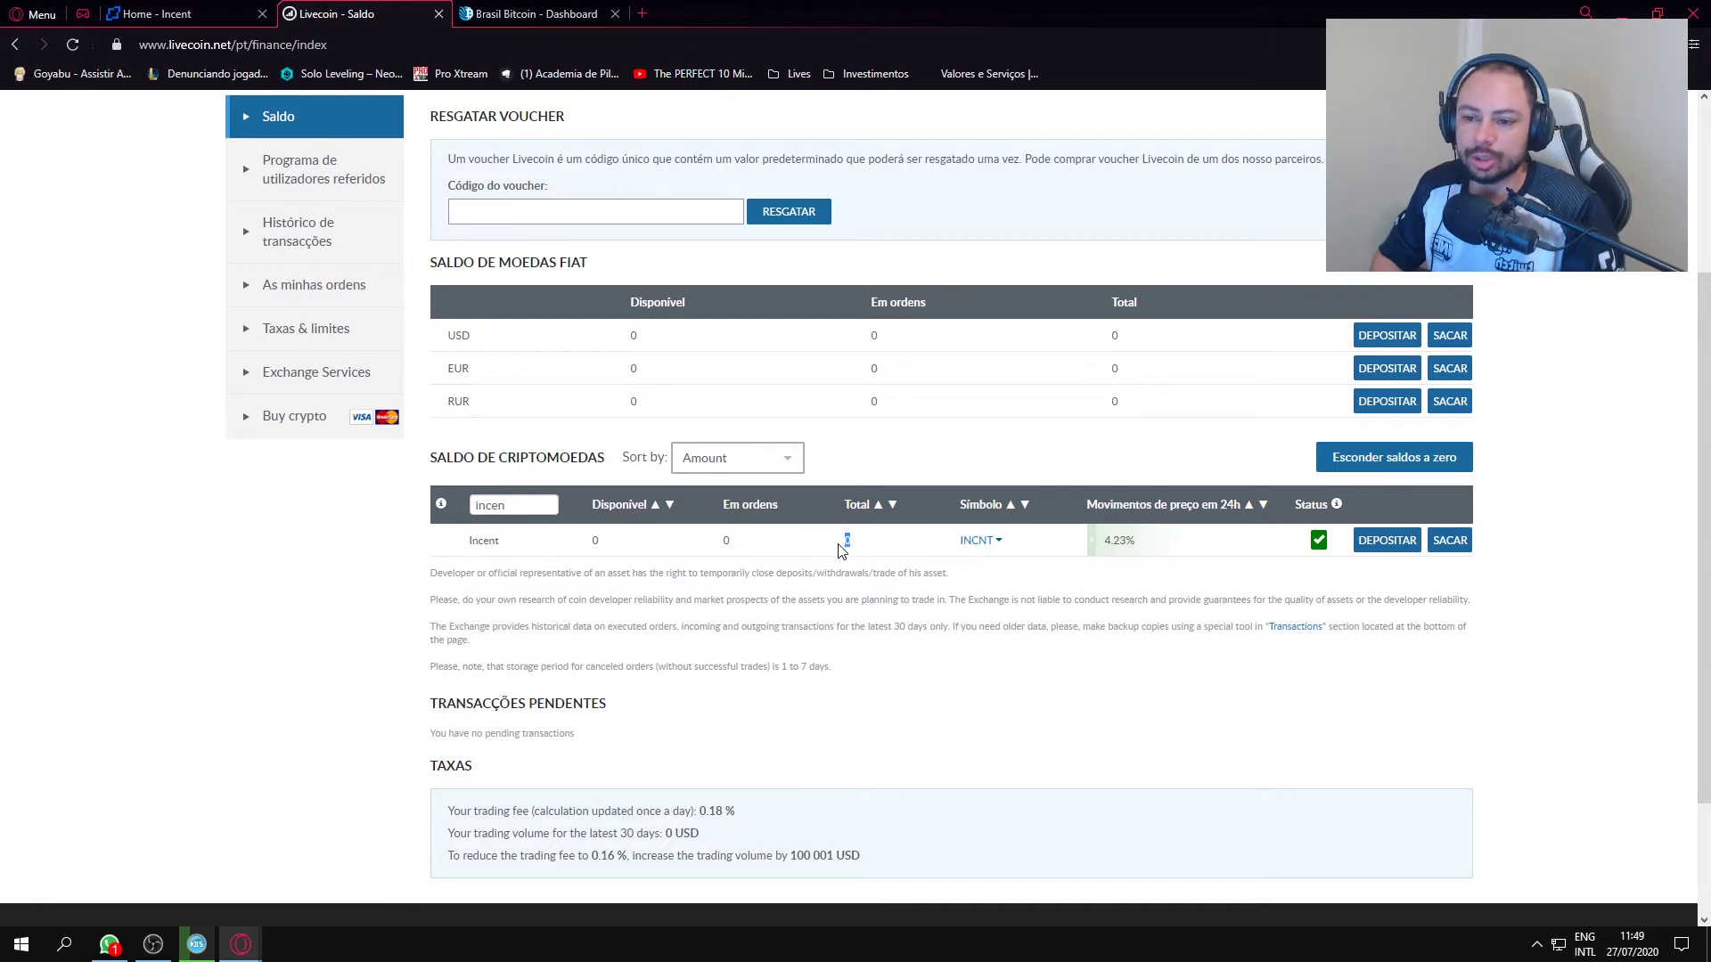
double_click(838, 547)
scroll(838, 547, up, 2)
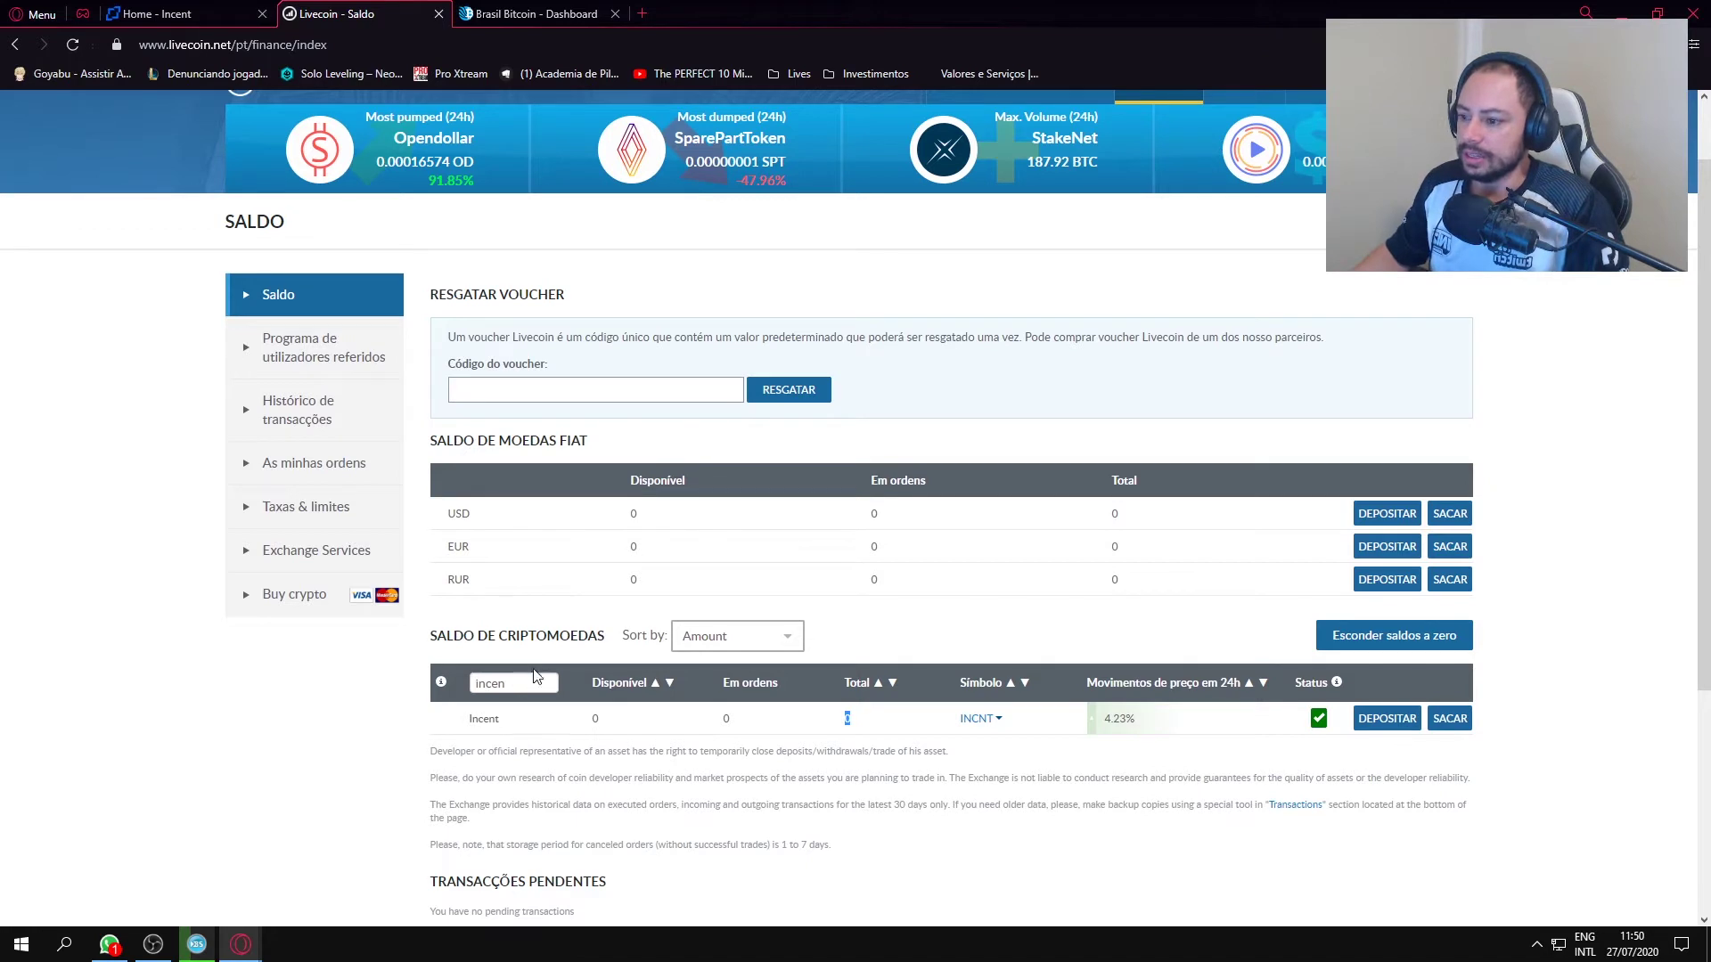
- Filter the cryptocurrency balances by "btc" and open the withdrawal form for Bitcoin
drag(538, 682, 466, 693)
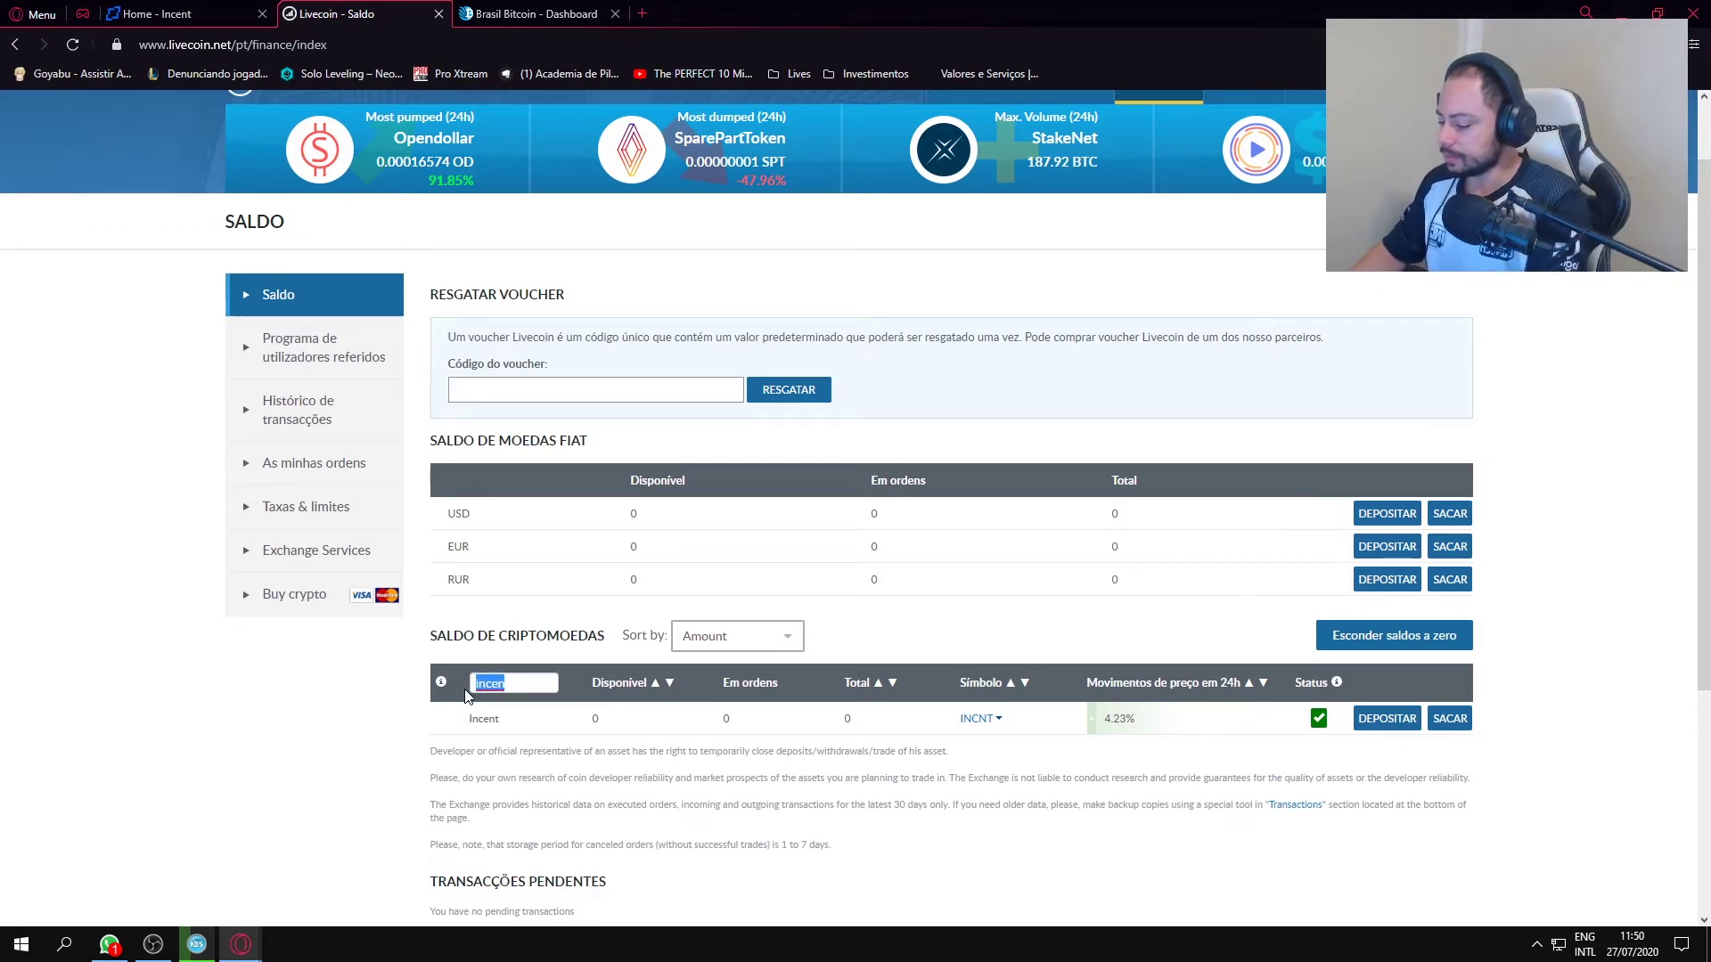
text(btc)
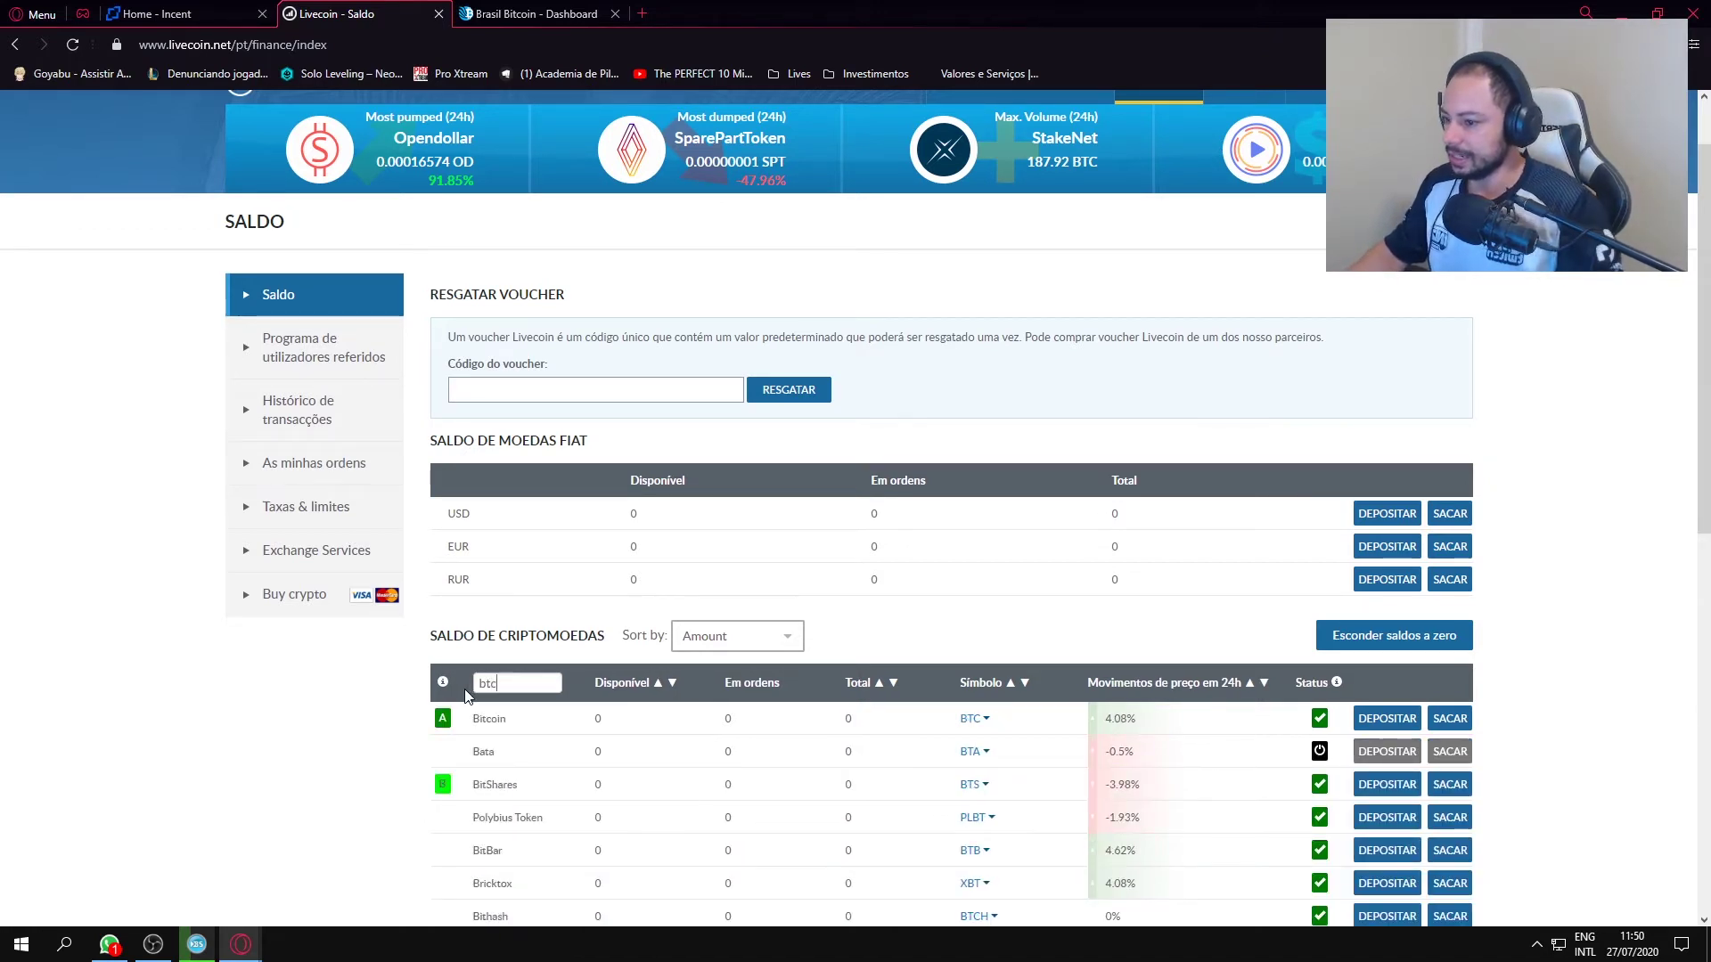
click(1447, 718)
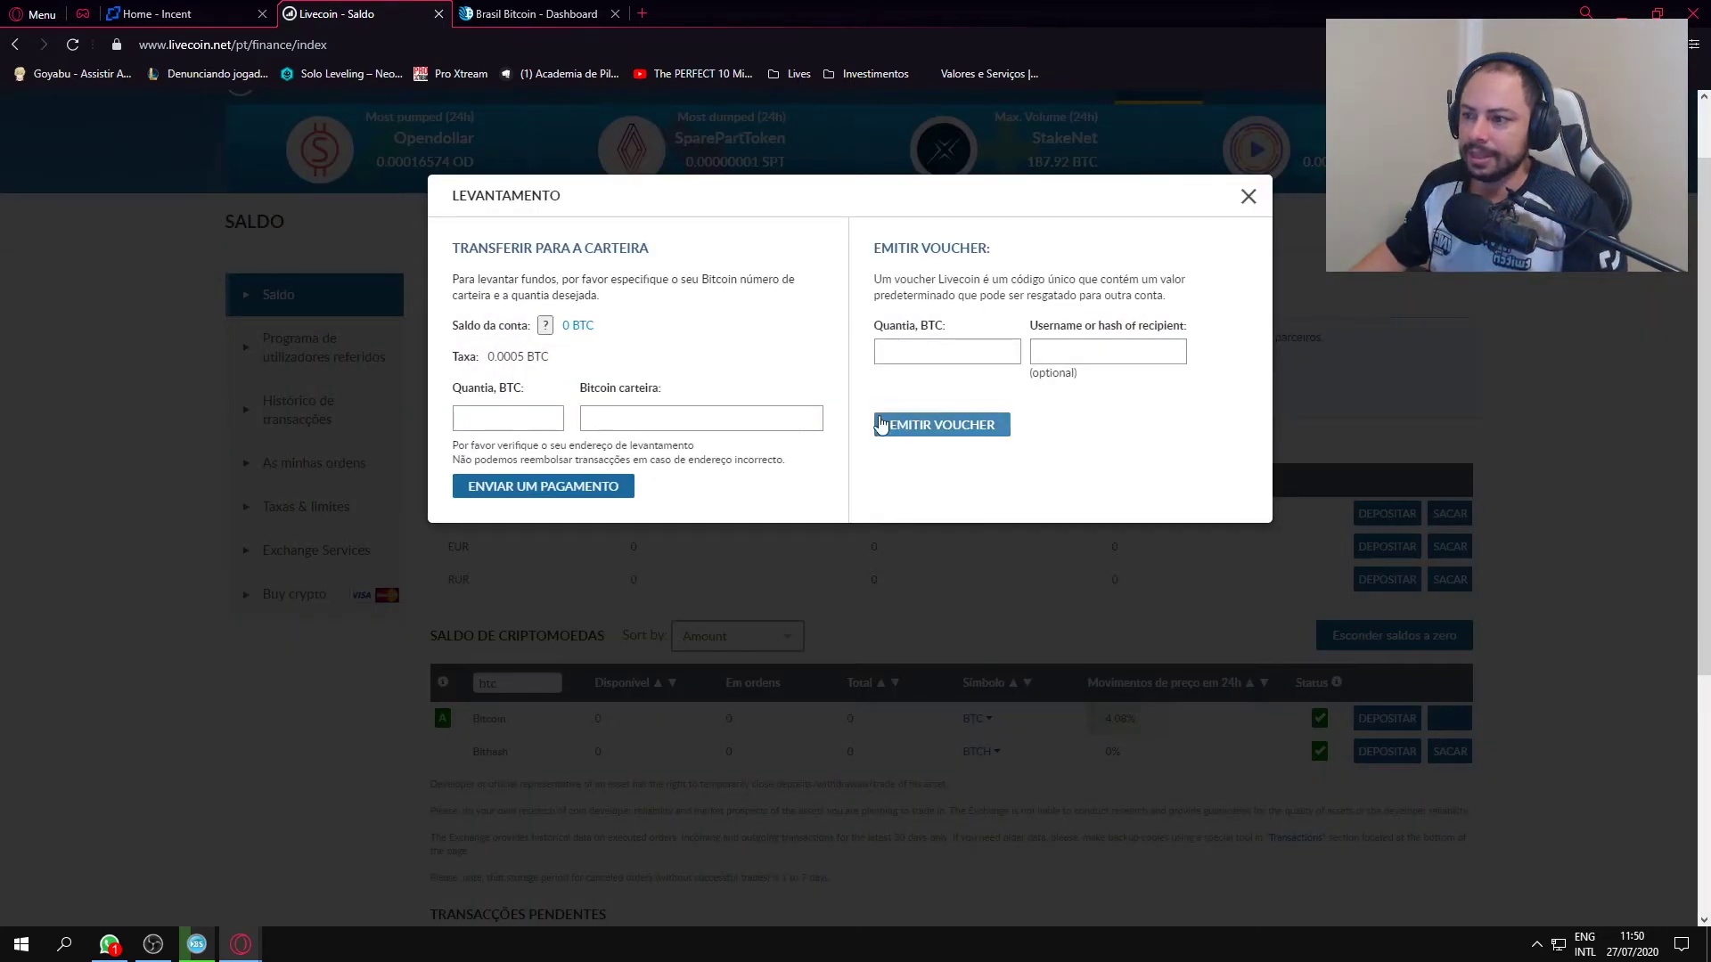
- Examine the fee charged for transferring Bitcoin to a wallet in the withdrawal form
drag(564, 356, 487, 356)
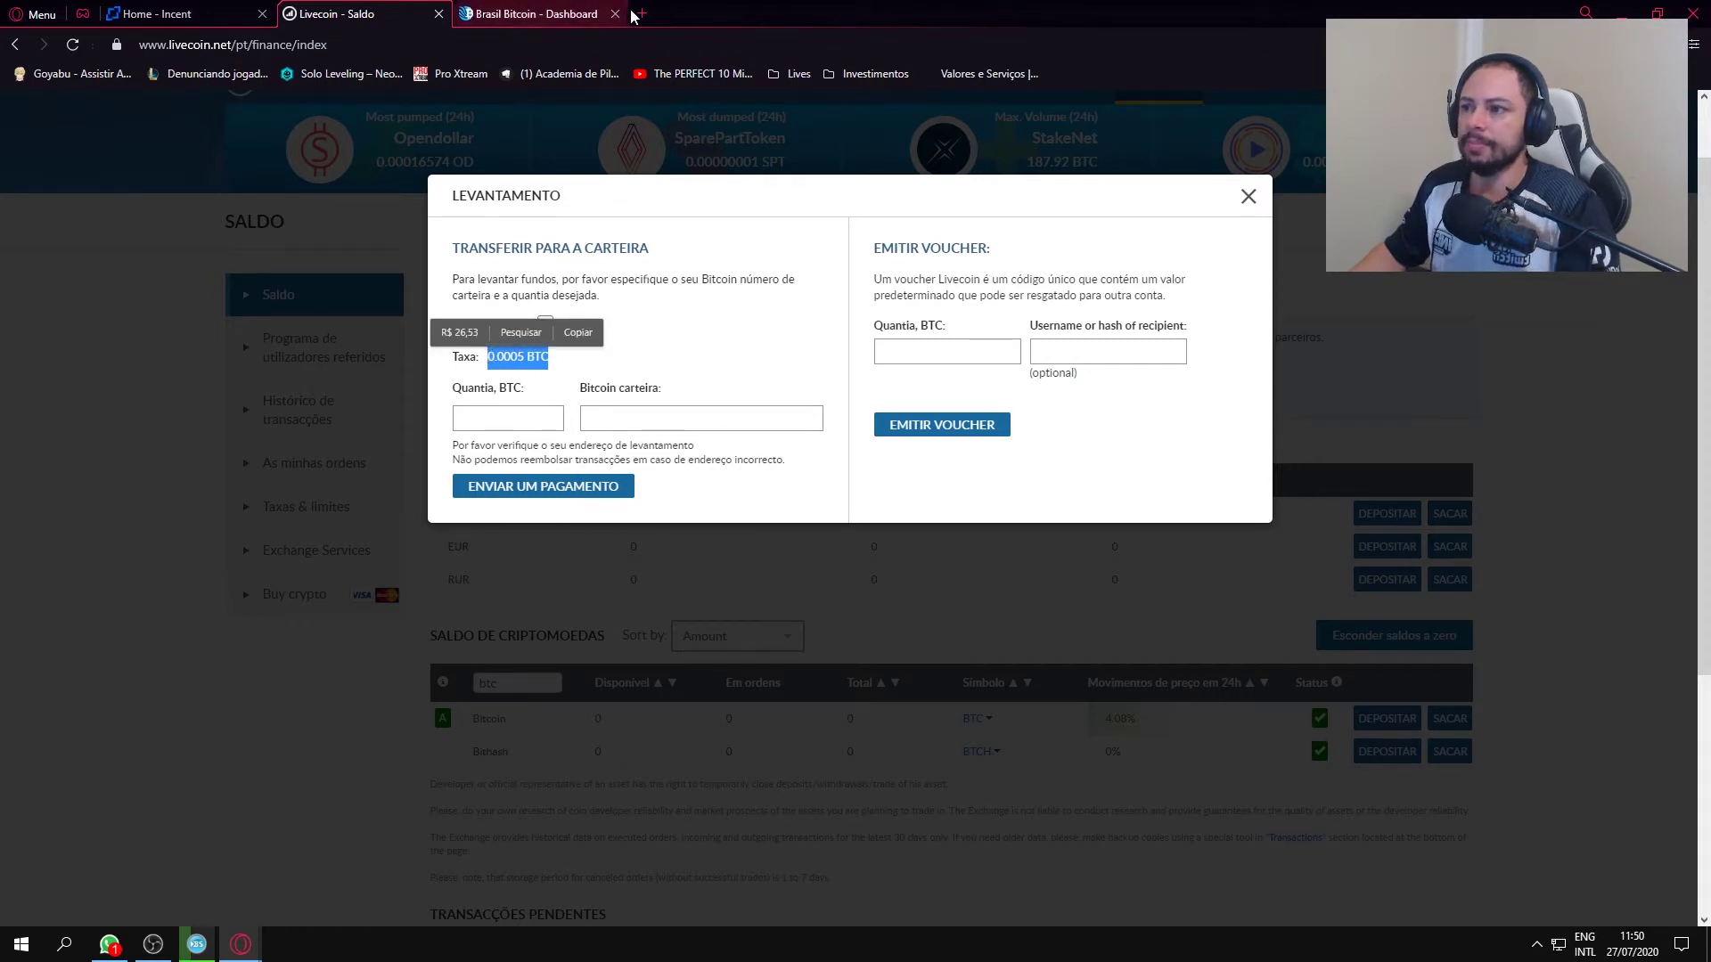
click(547, 353)
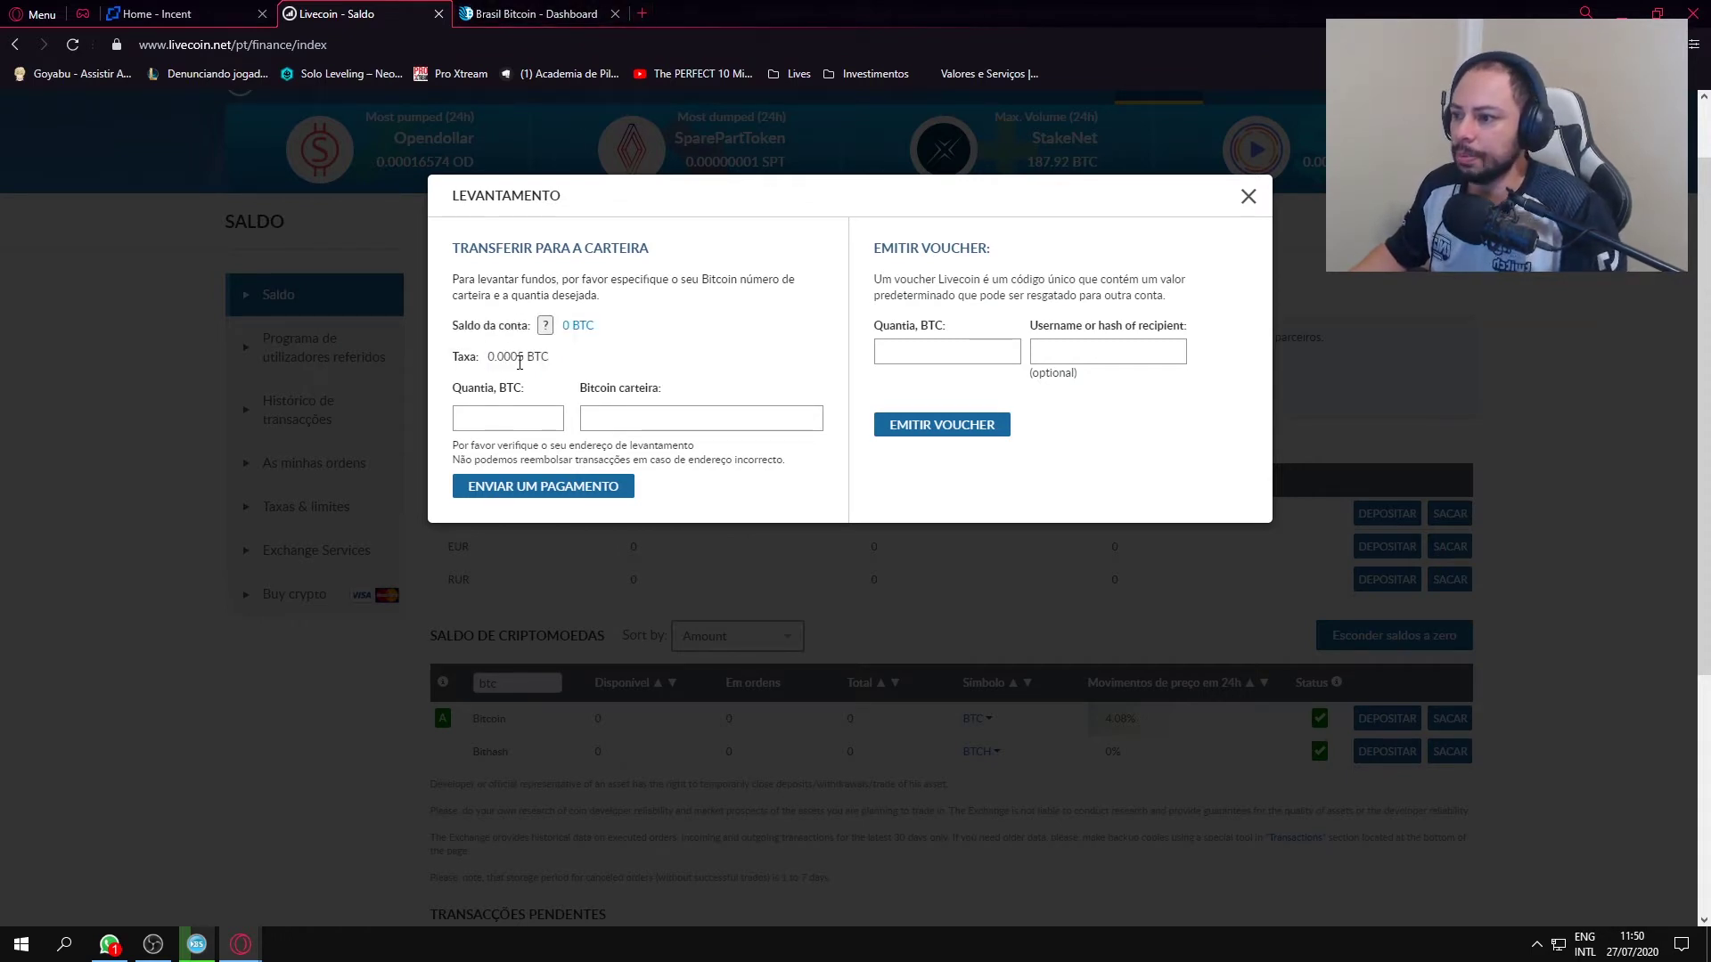
drag(488, 357, 527, 354)
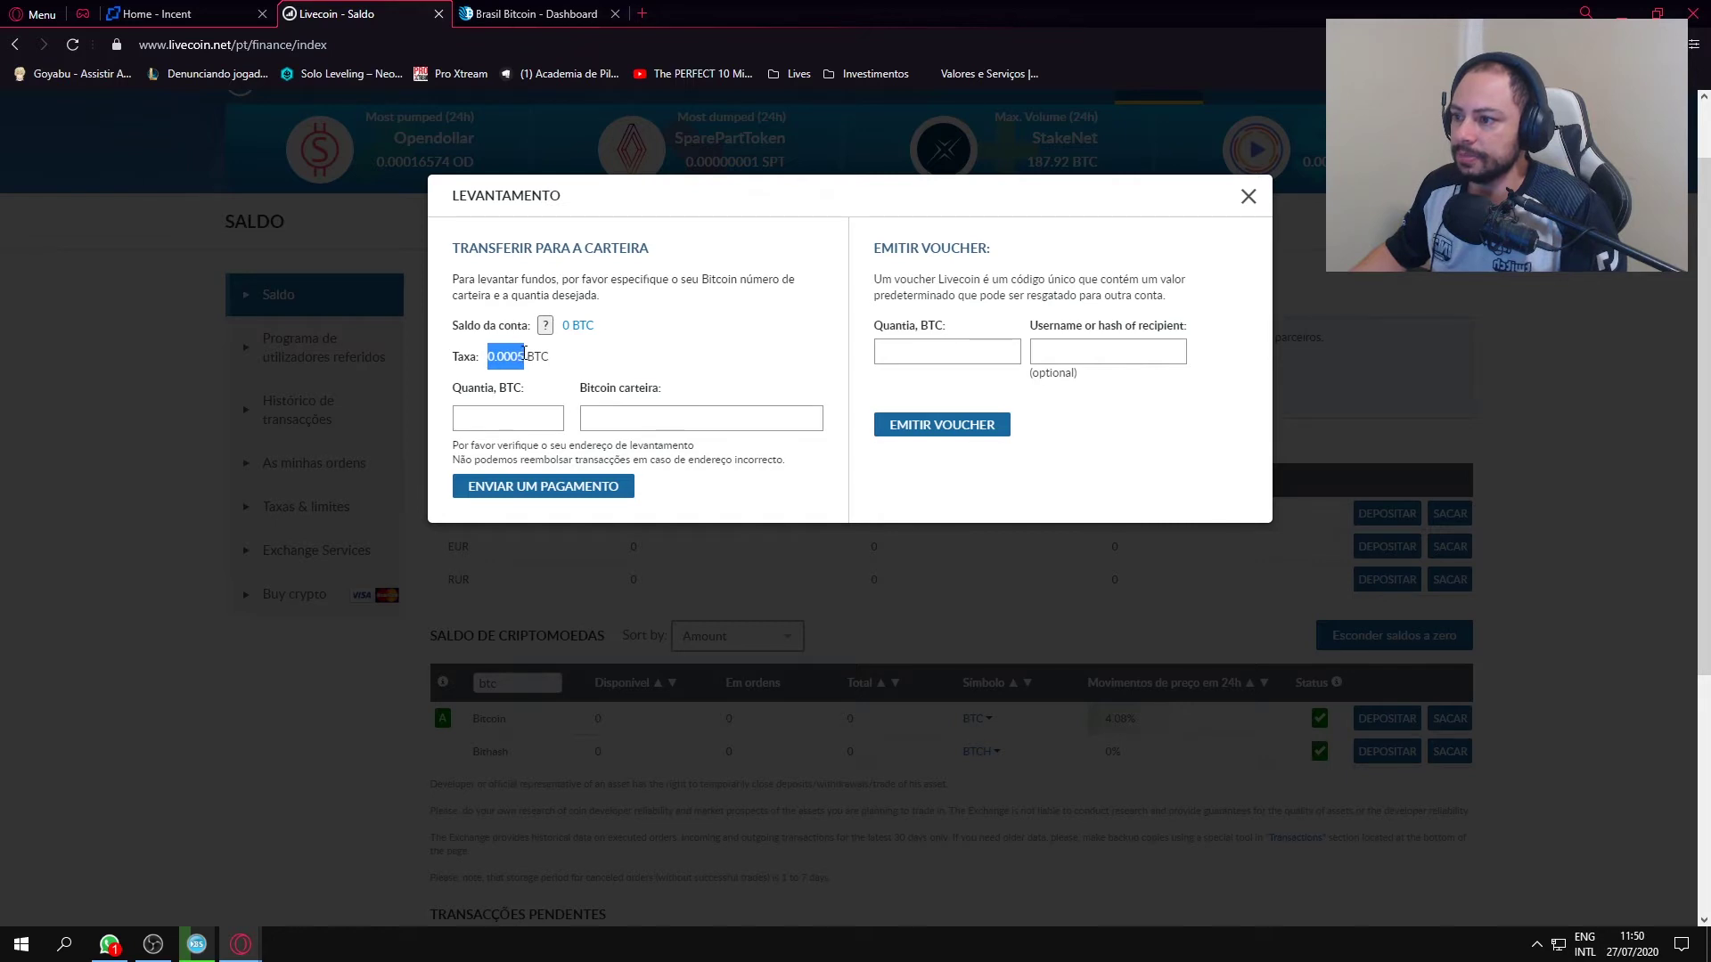
- Search Google for "btc" in a new browser tab and convert 0.0005 Bitcoin to Brazilian reais
click(641, 14)
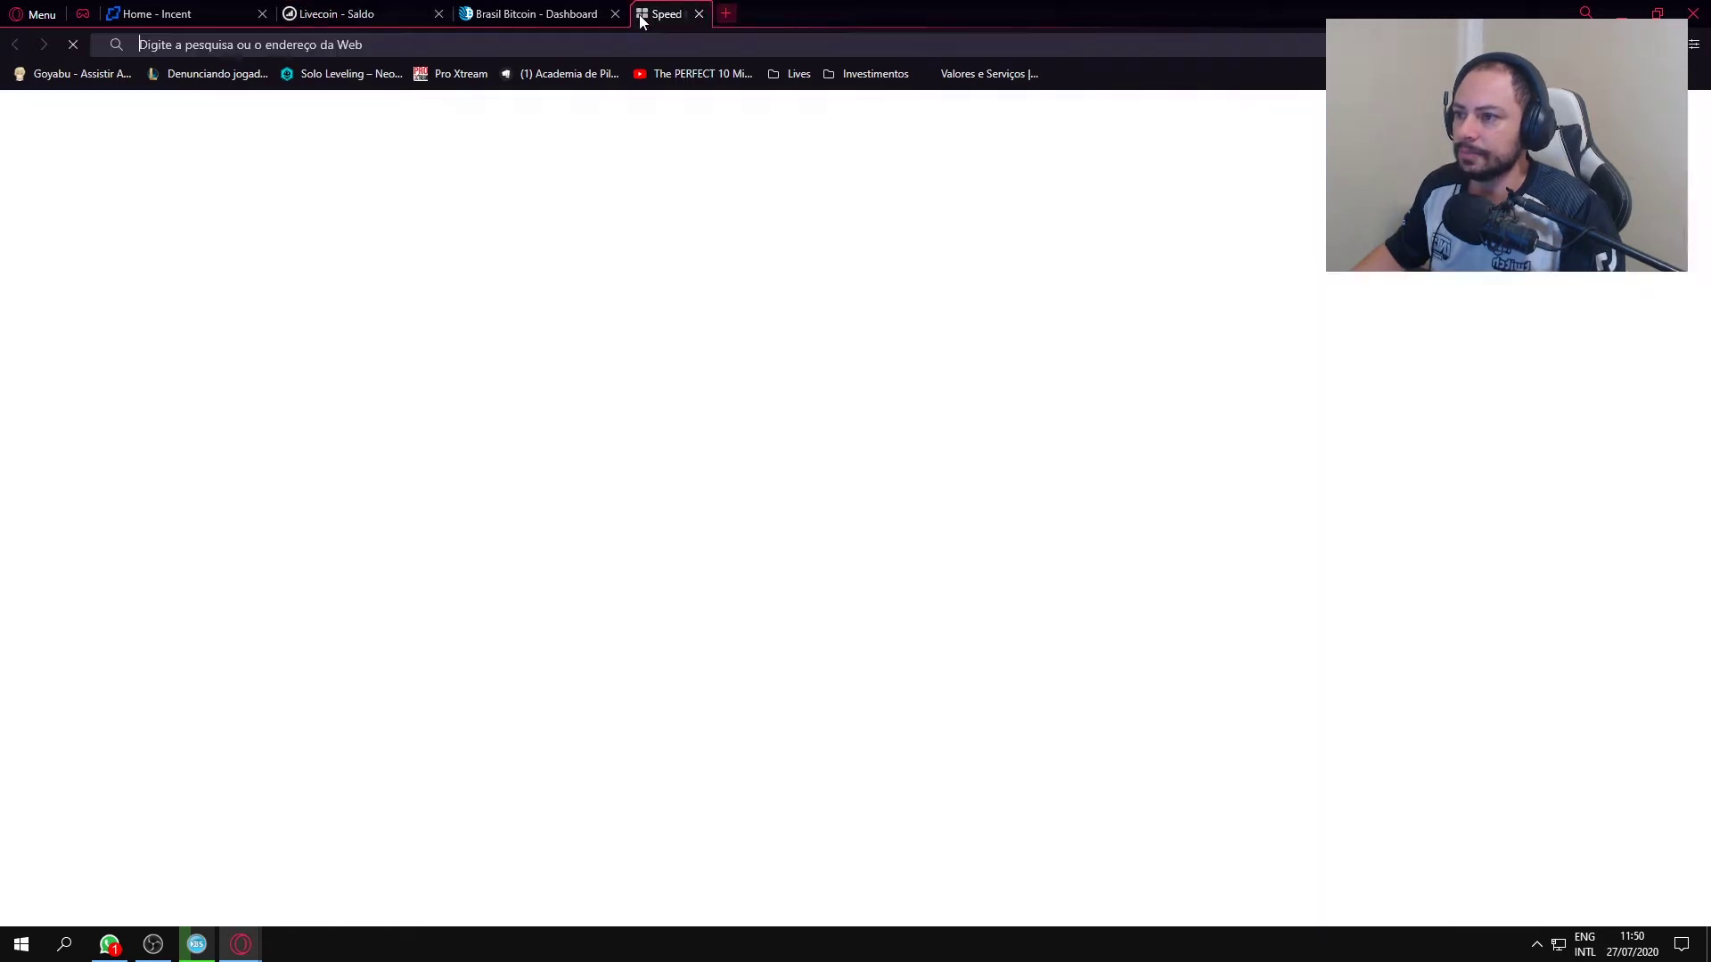
text(btc)
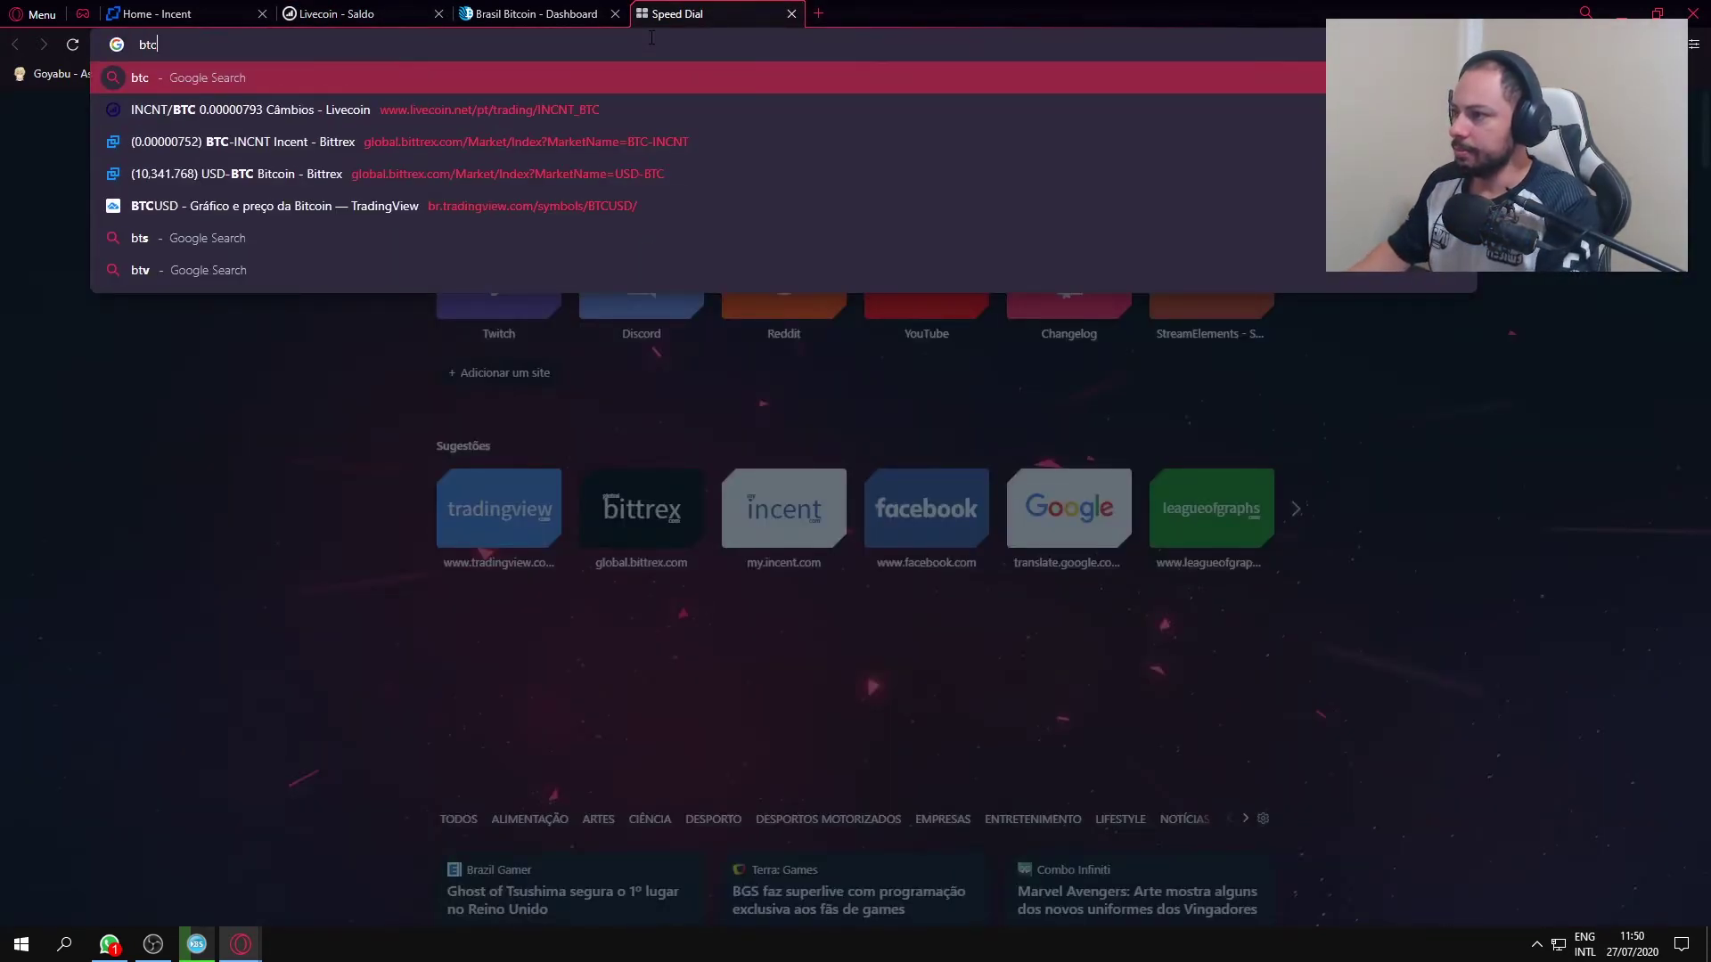
key(Return)
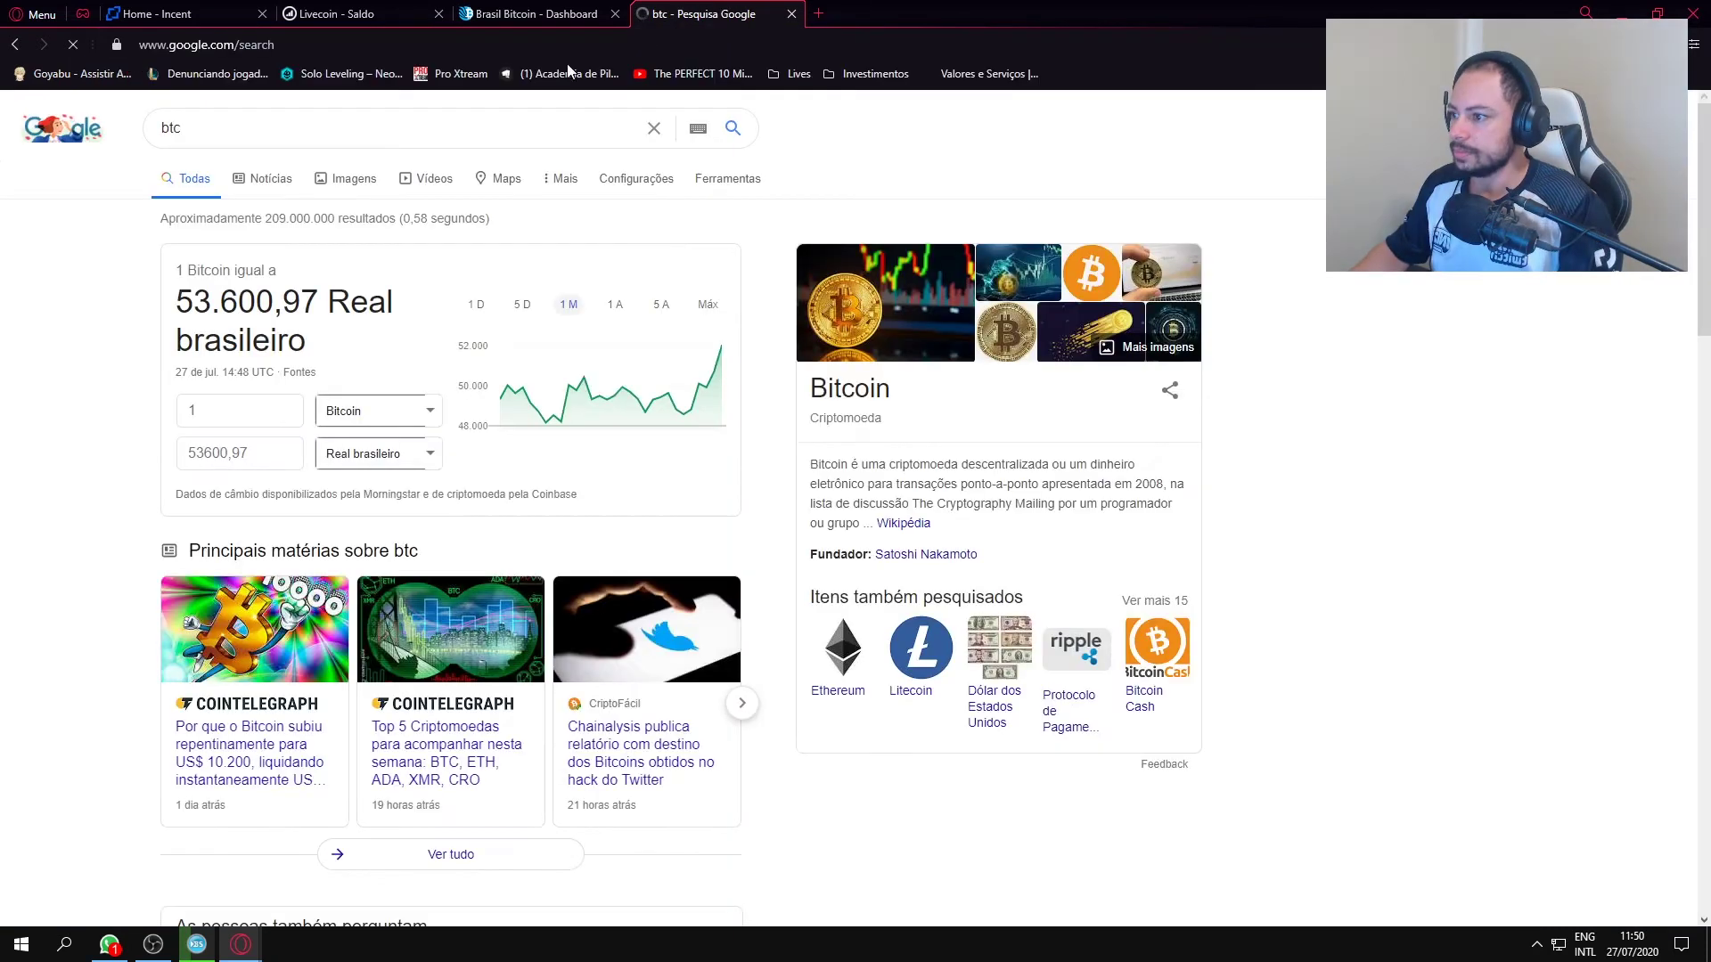
double_click(234, 421)
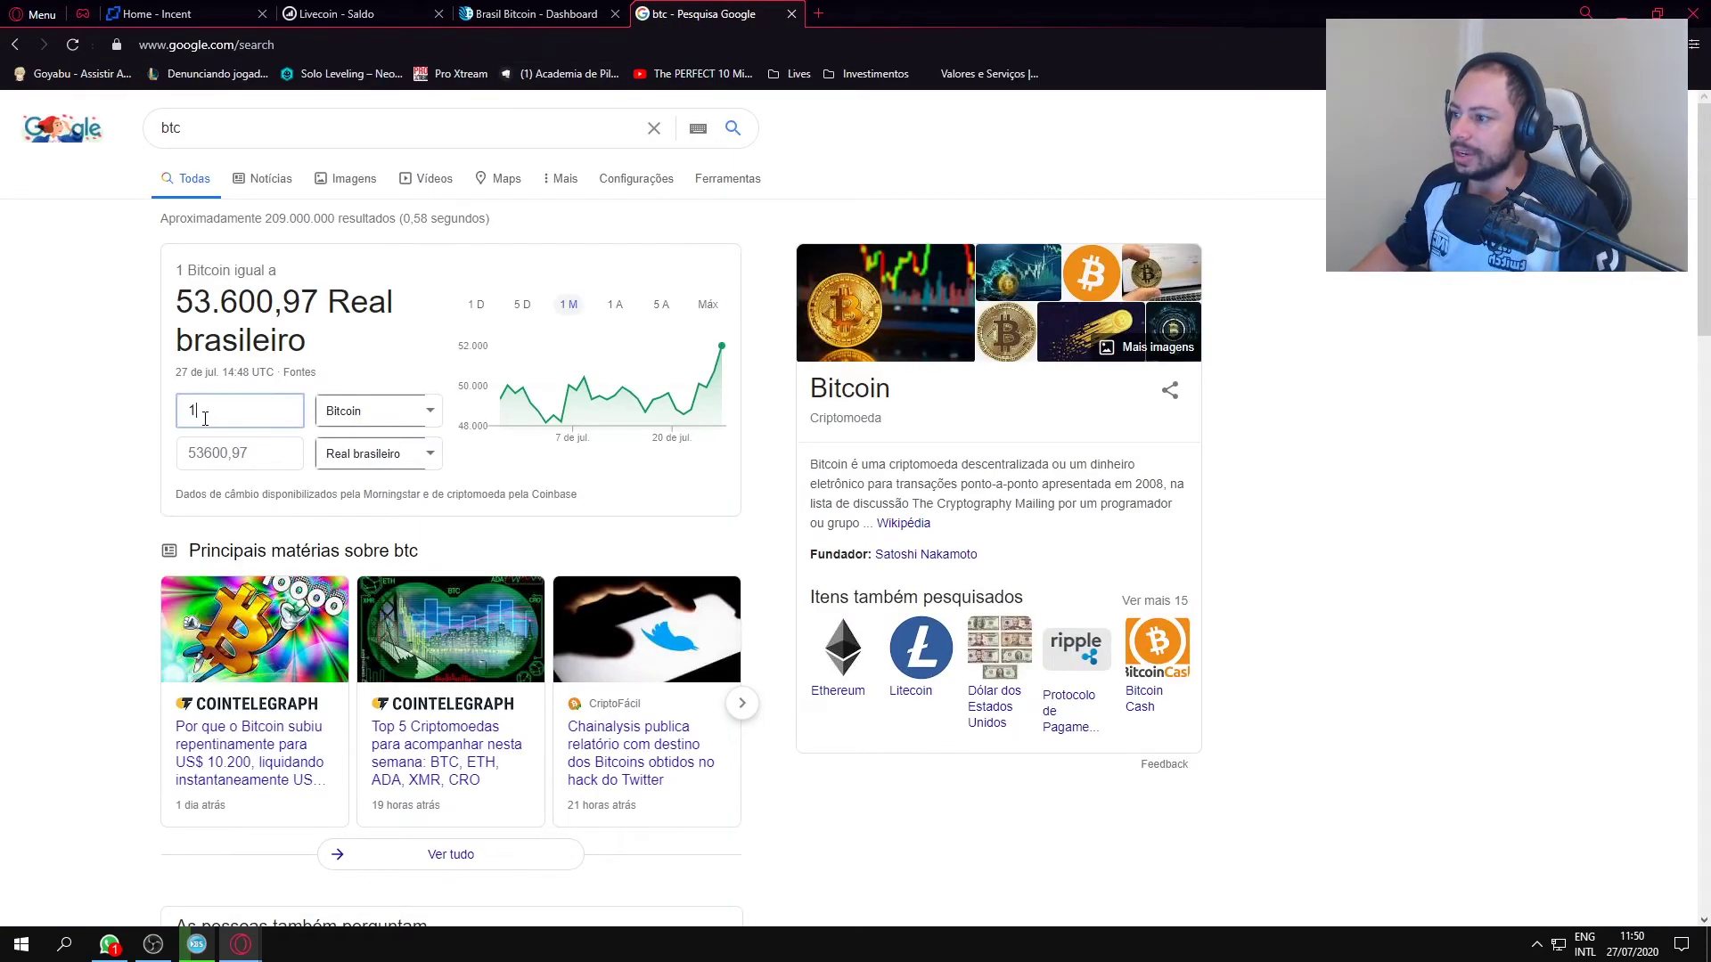
text(0.0005)
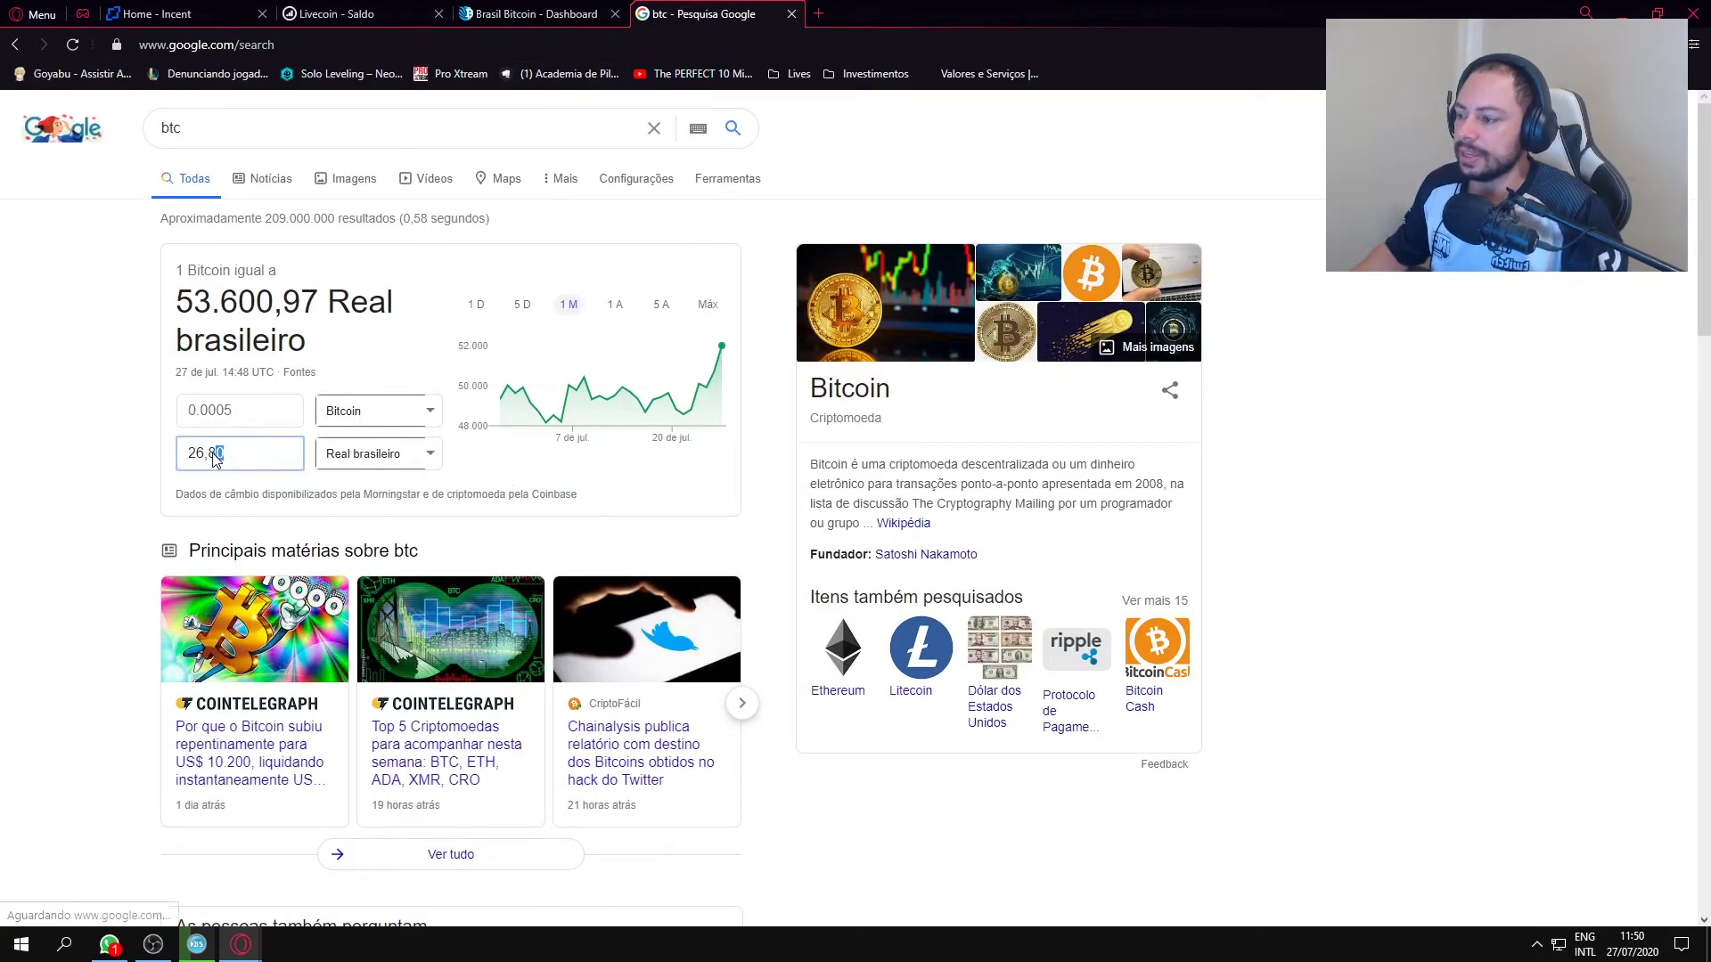
double_click(217, 456)
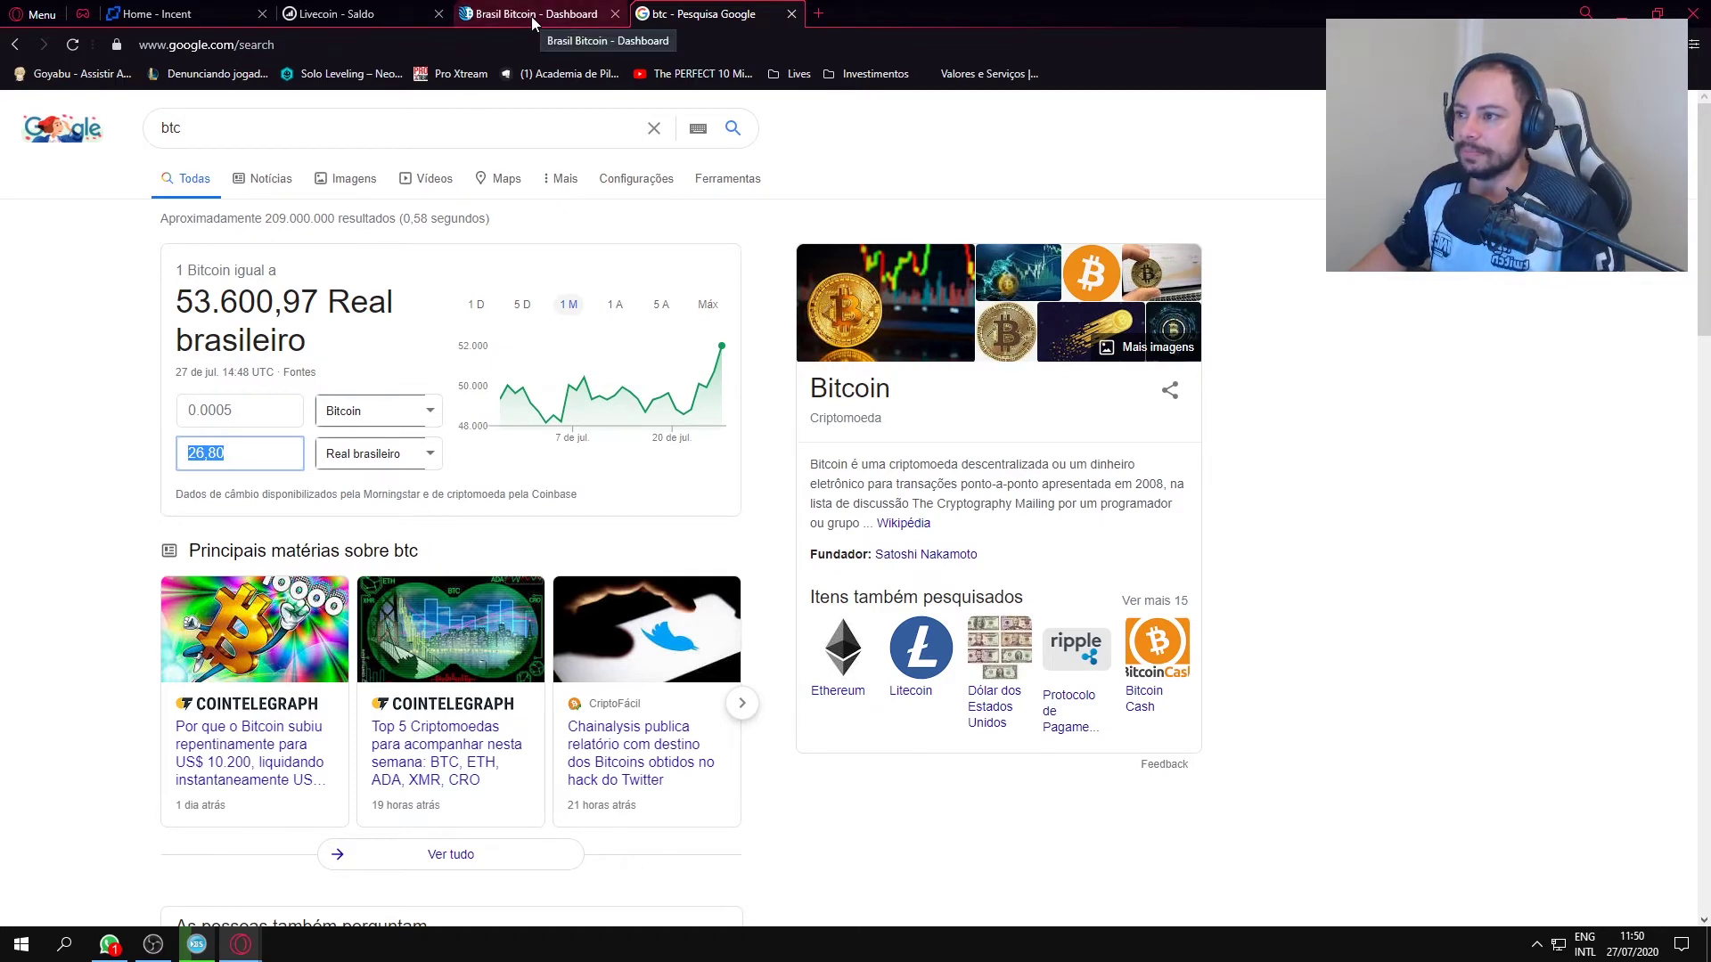
- Back on Livecoin, filter the cryptocurrency balances by "ltc" and check the fee in the Litecoin withdrawal form
click(352, 13)
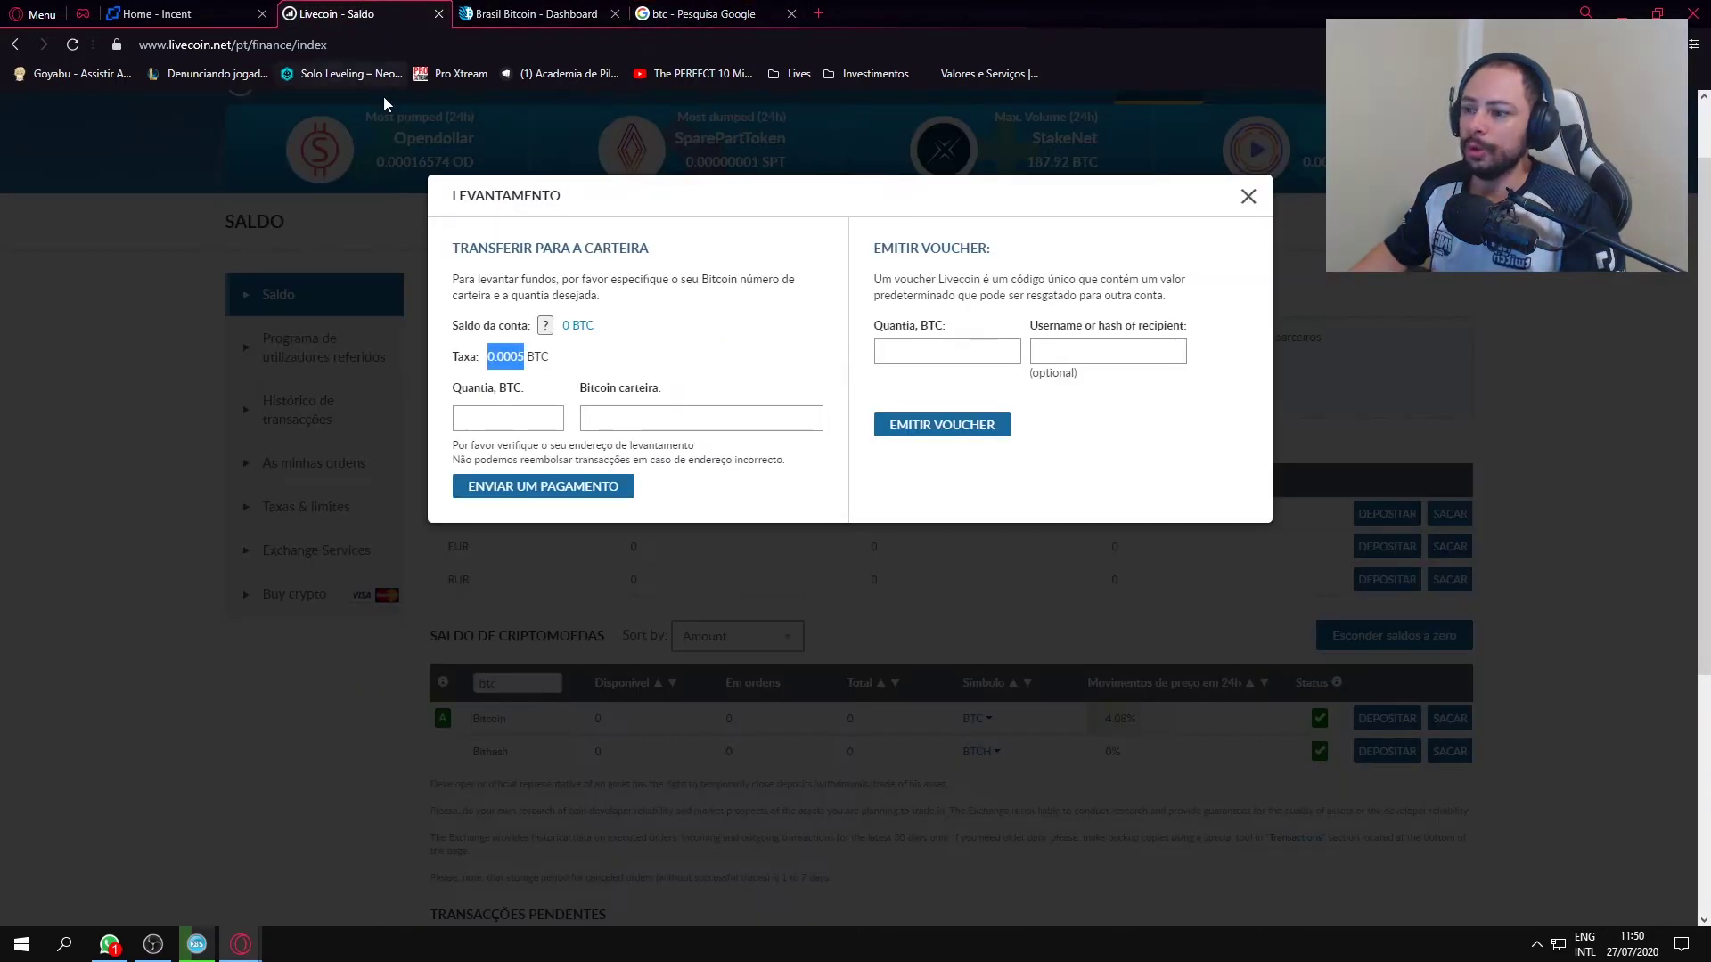
click(1246, 195)
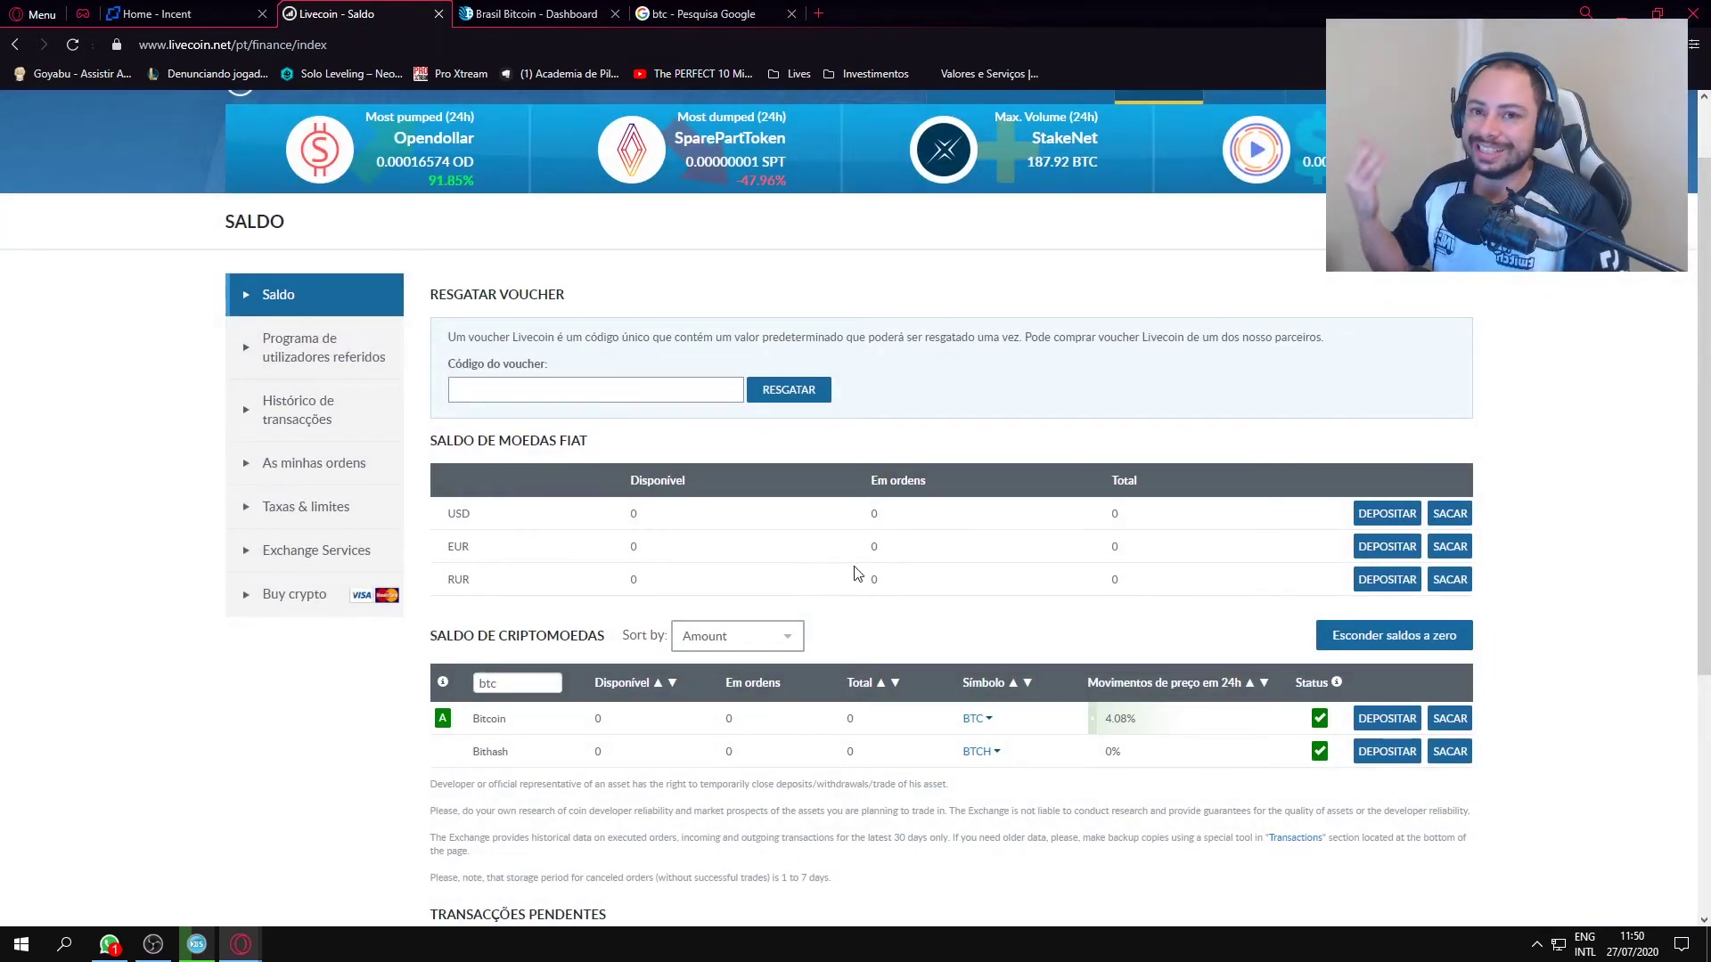
double_click(488, 684)
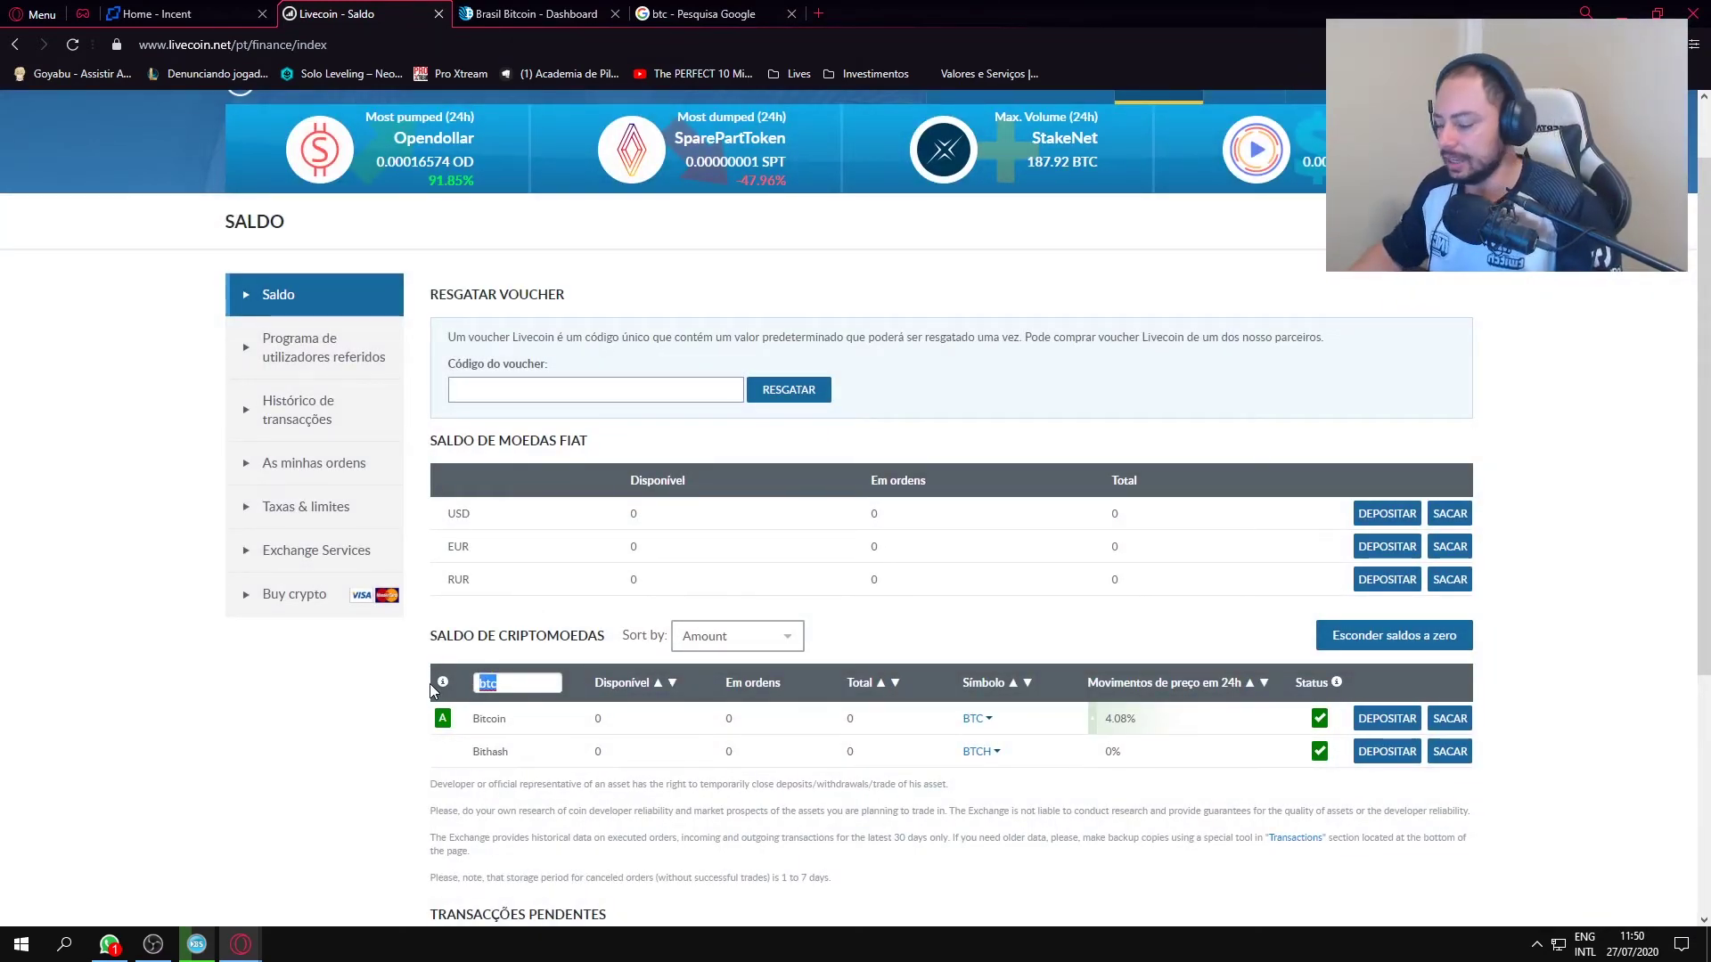
text(ltc)
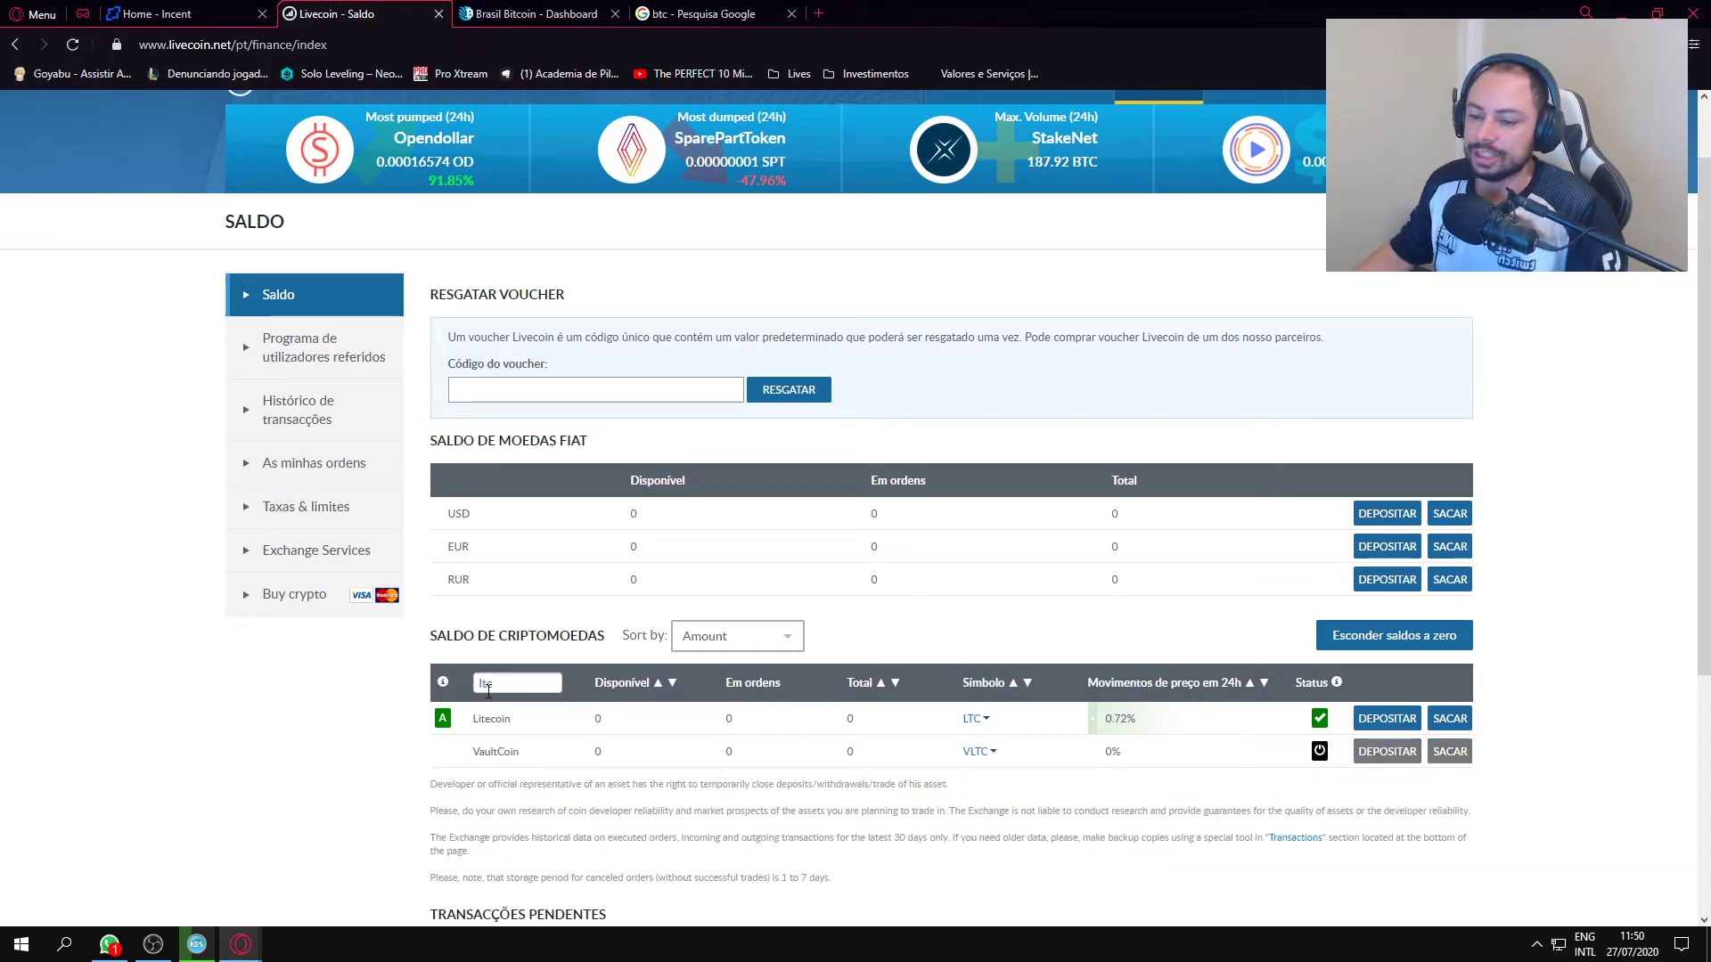
click(1468, 725)
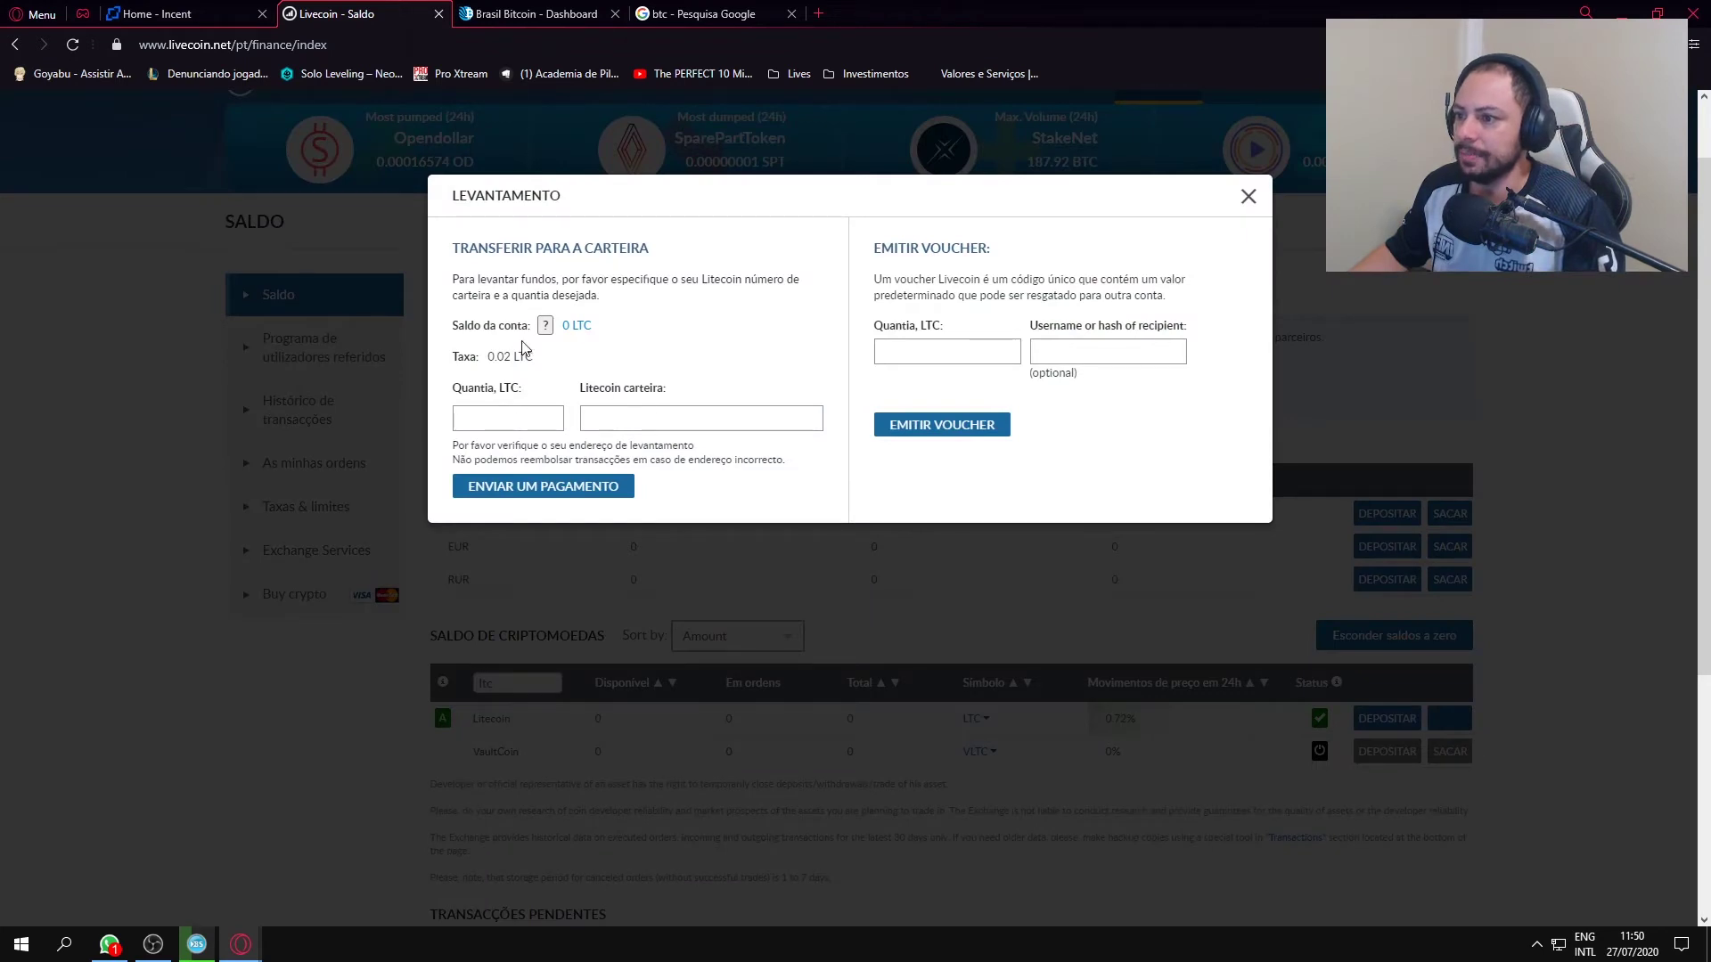
drag(511, 356, 492, 358)
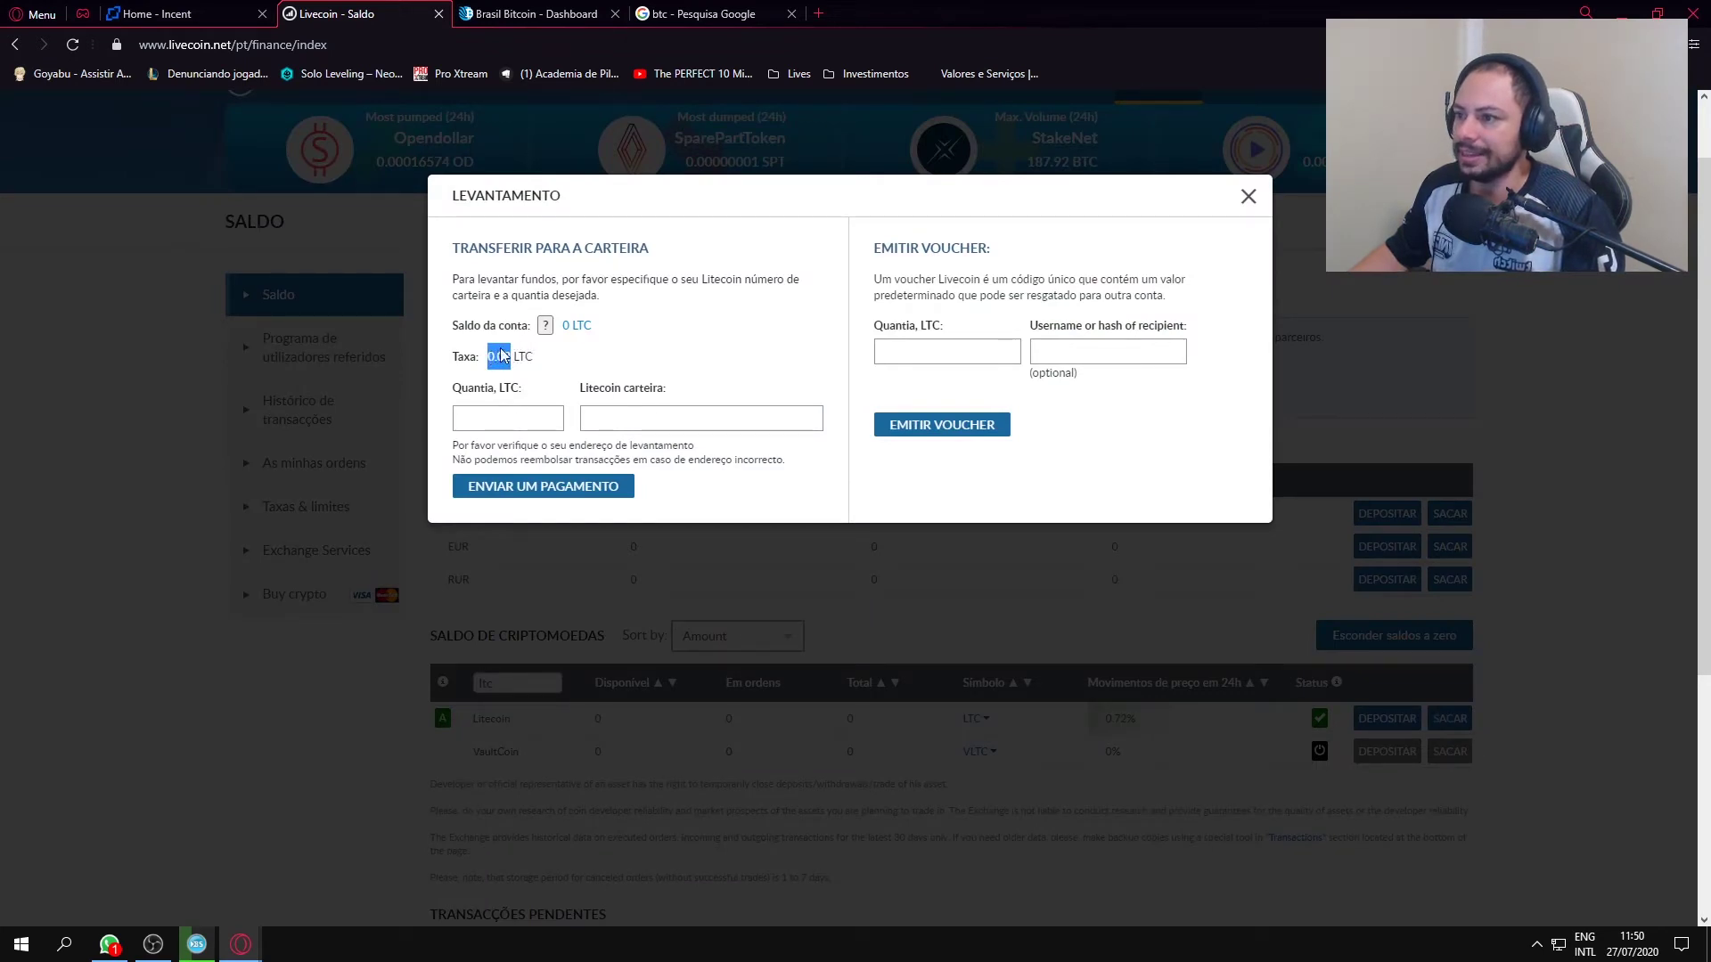
- Search Google for "ltc" and convert 0.02 Litecoin to Brazilian reais
key(ctrl+Tab)
drag(214, 127, 156, 144)
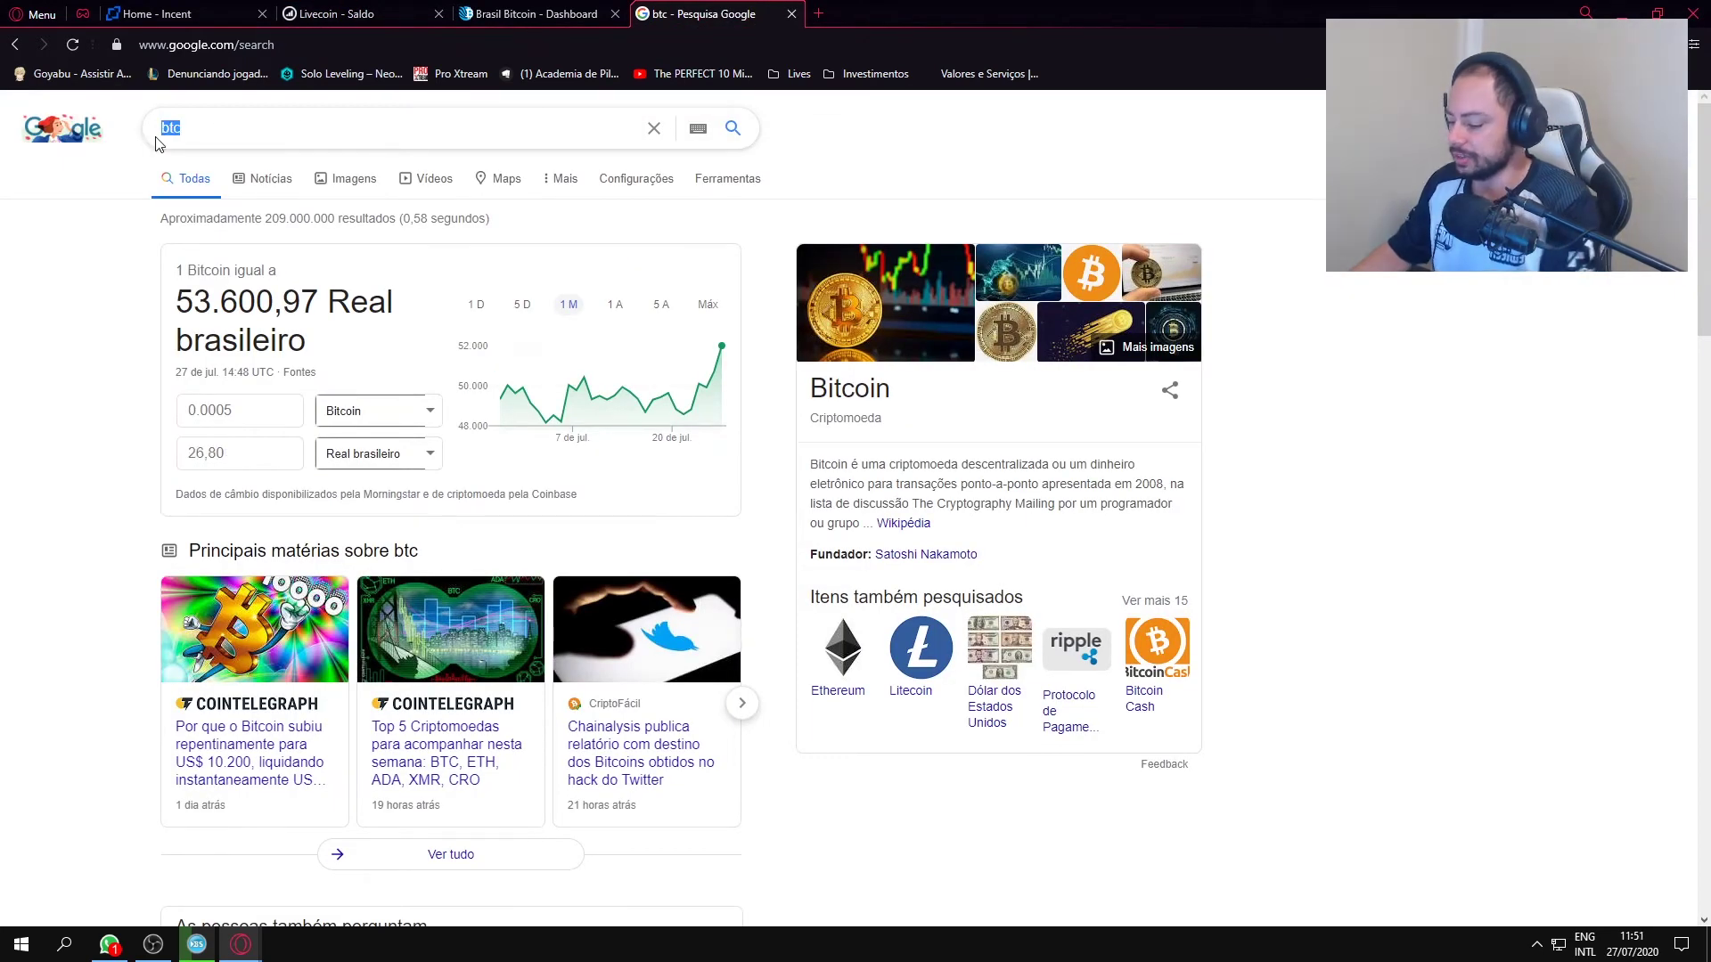
text(ltc)
key(Return)
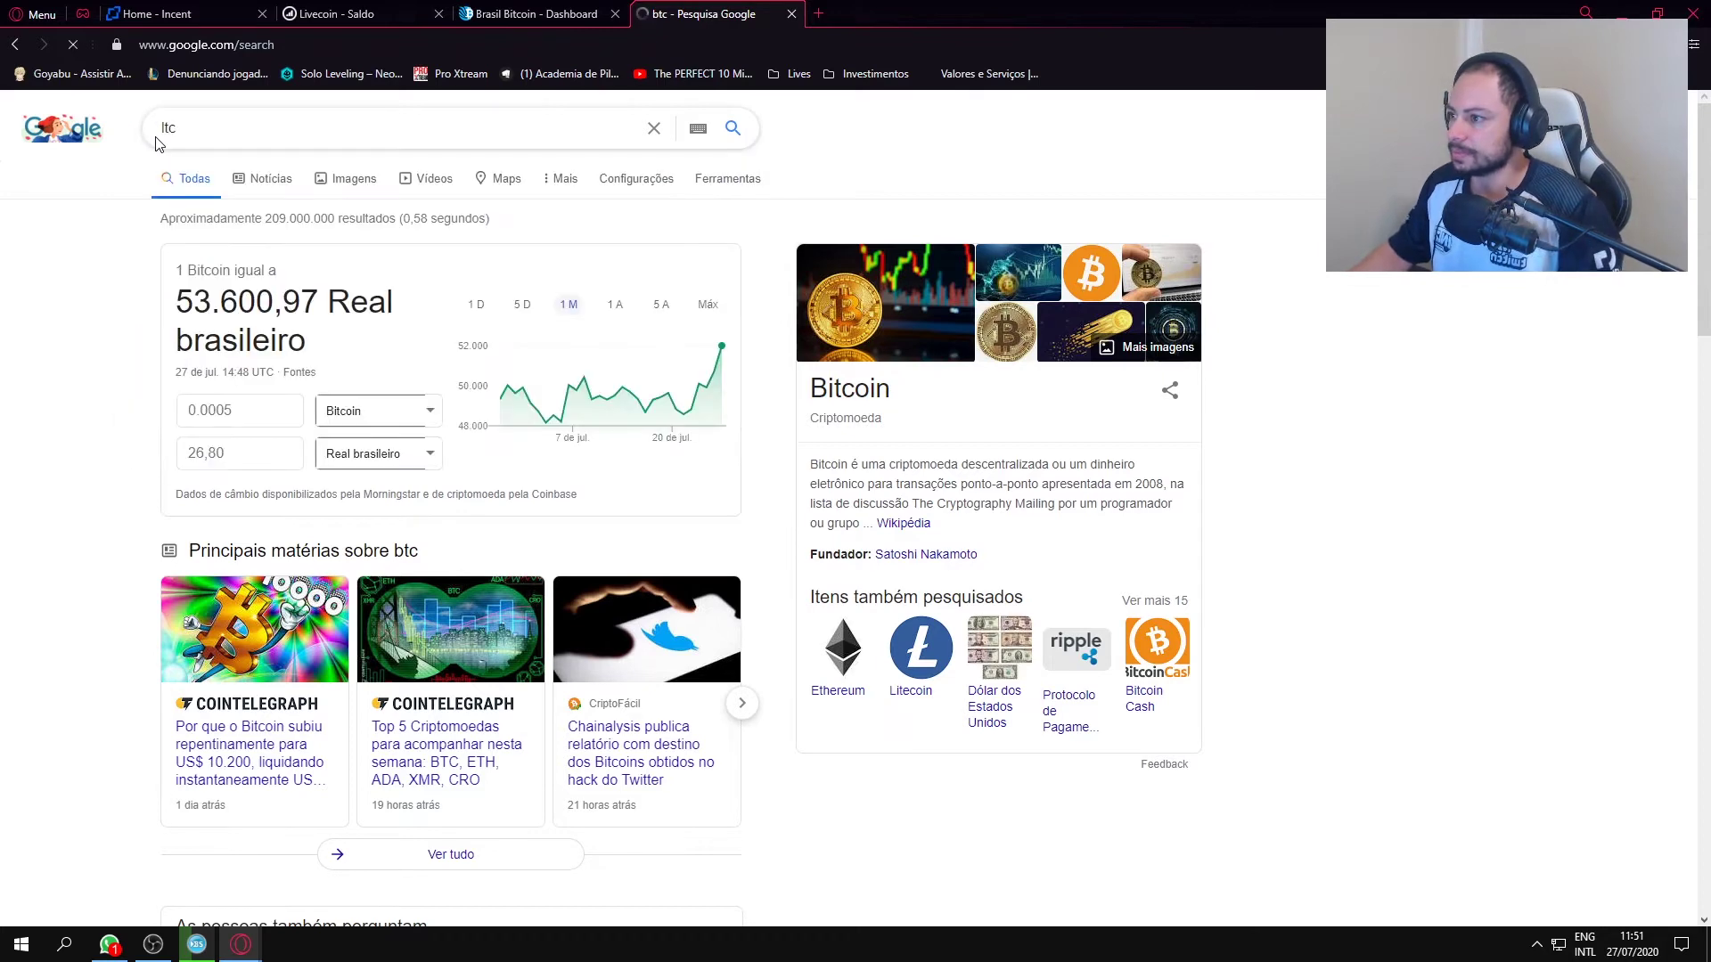
double_click(214, 410)
text(0.02)
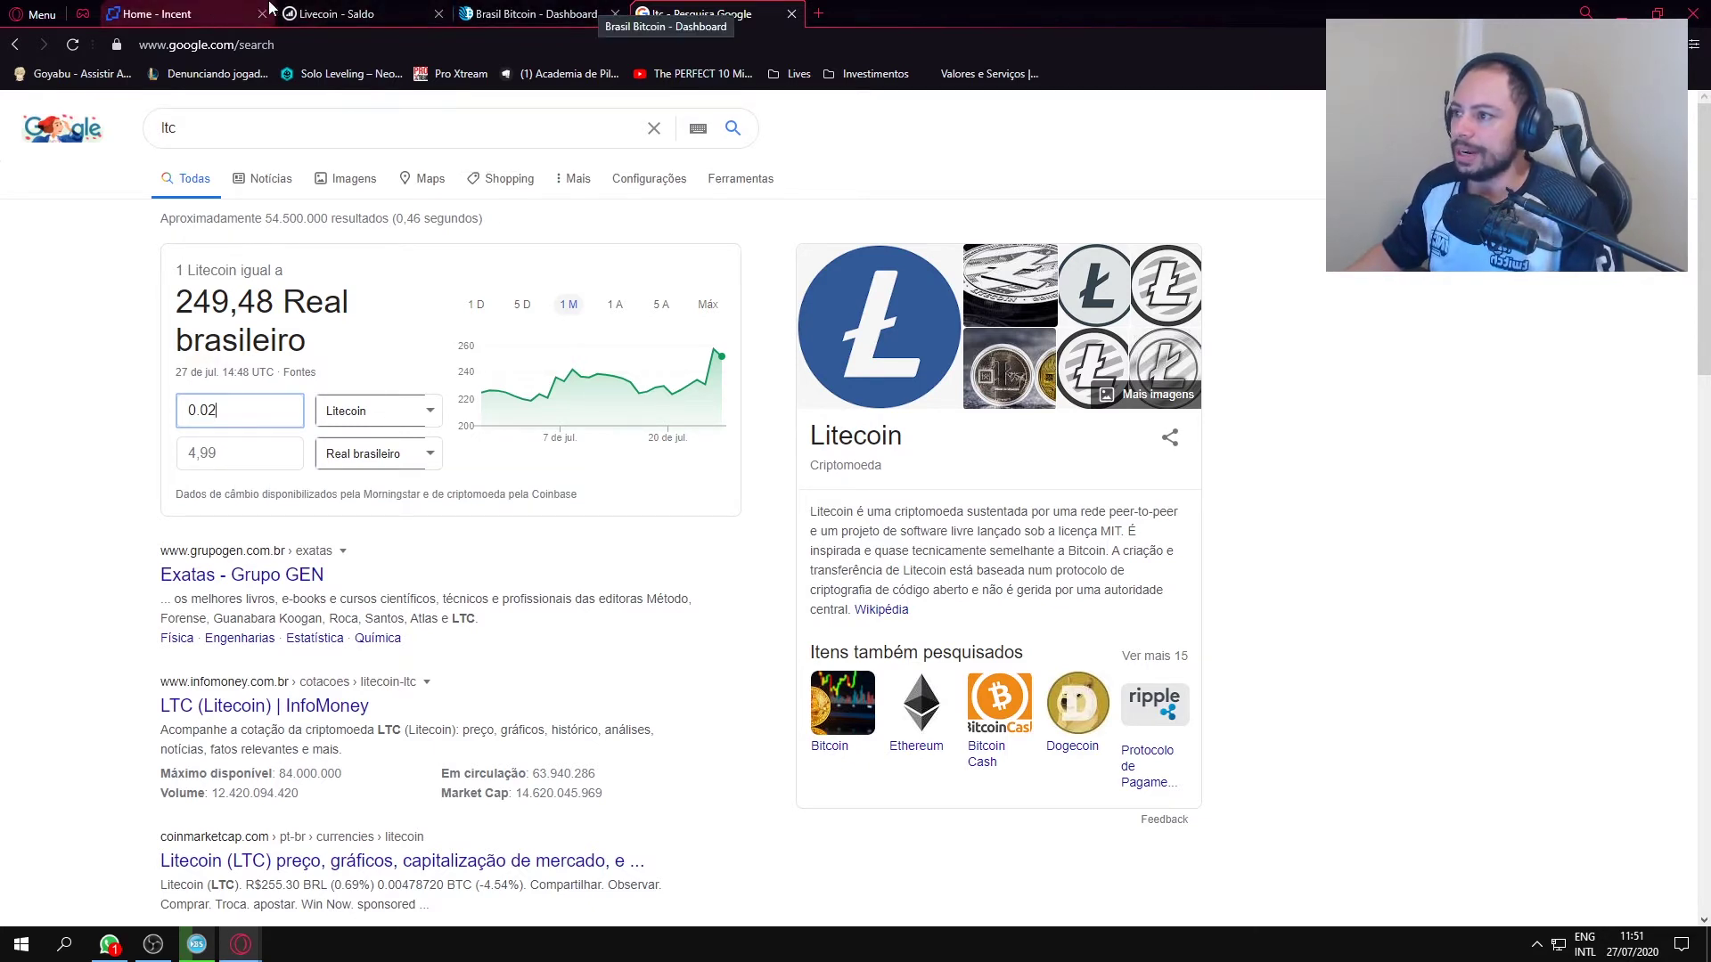
- Close the Litecoin withdrawal form on Livecoin and filter the cryptocurrency balances by "incent"
click(307, 11)
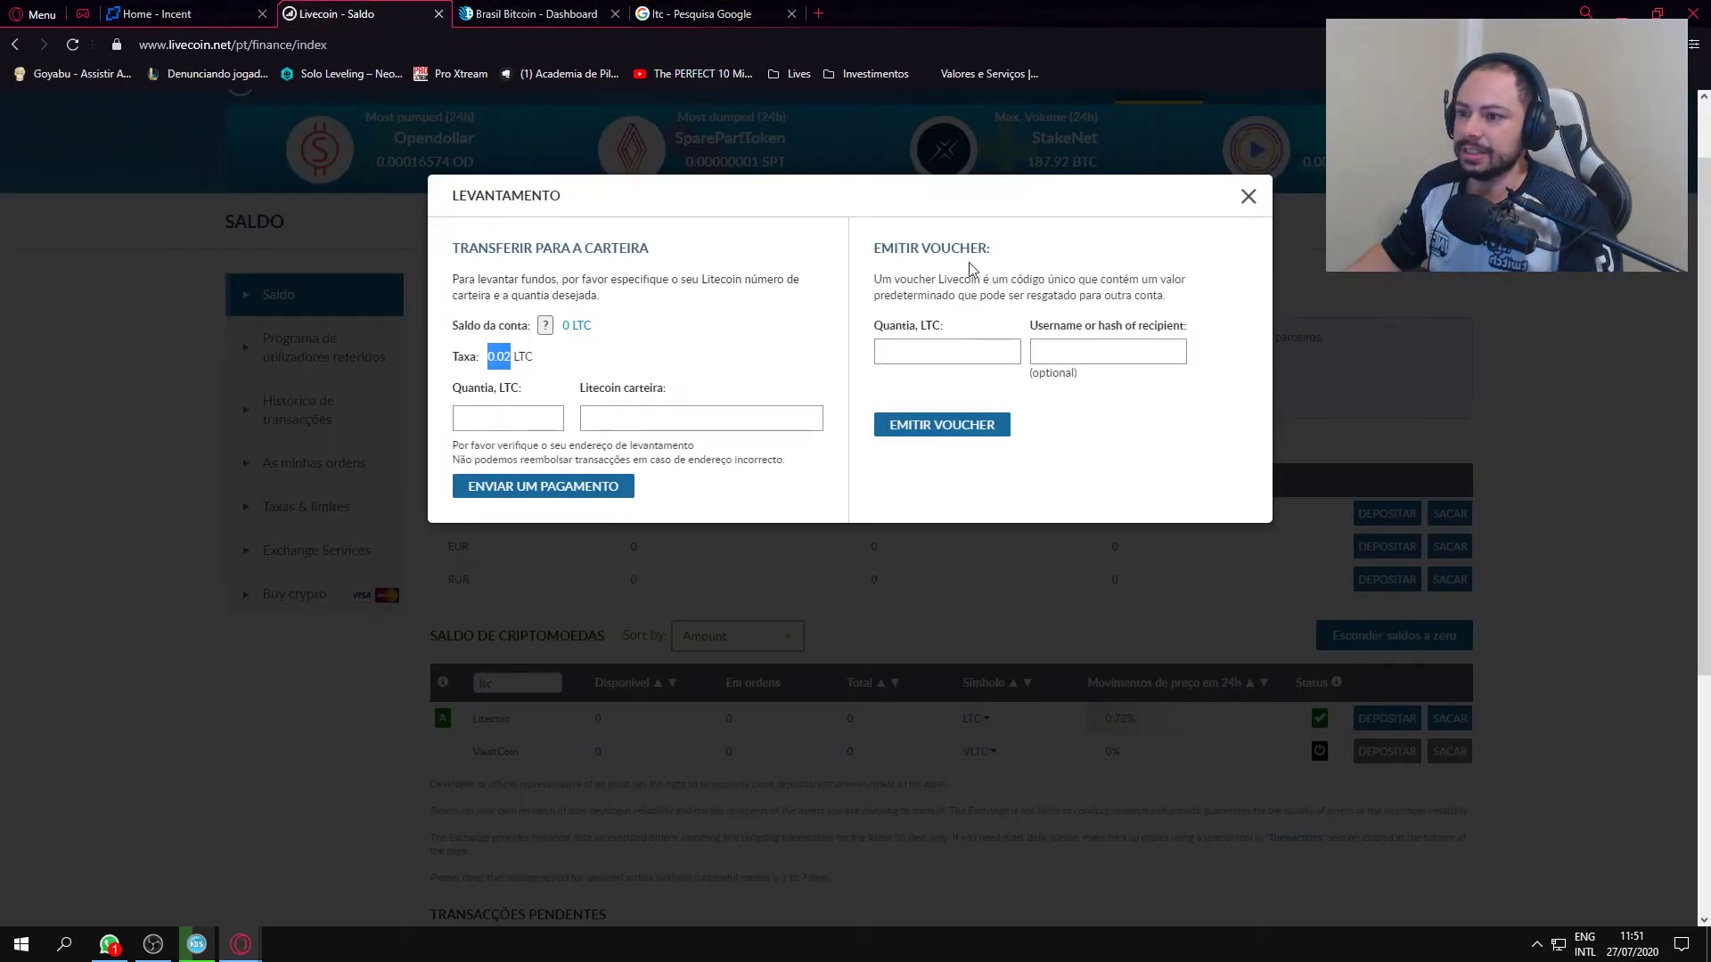
click(1246, 197)
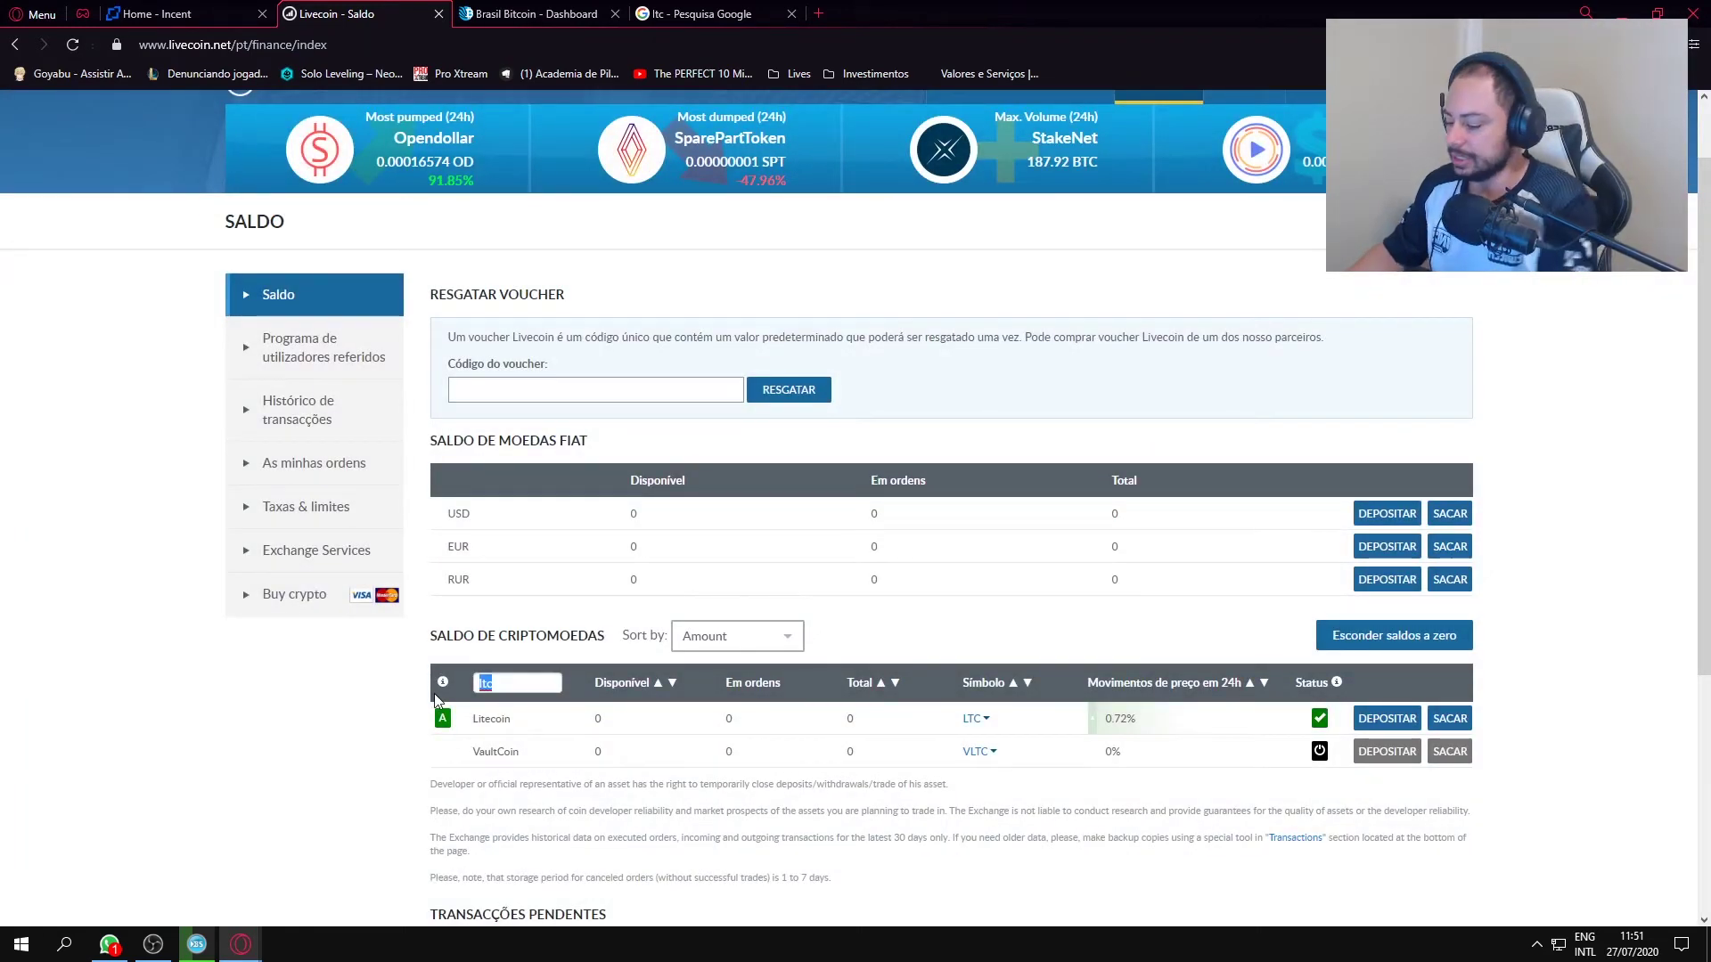
text(incent)
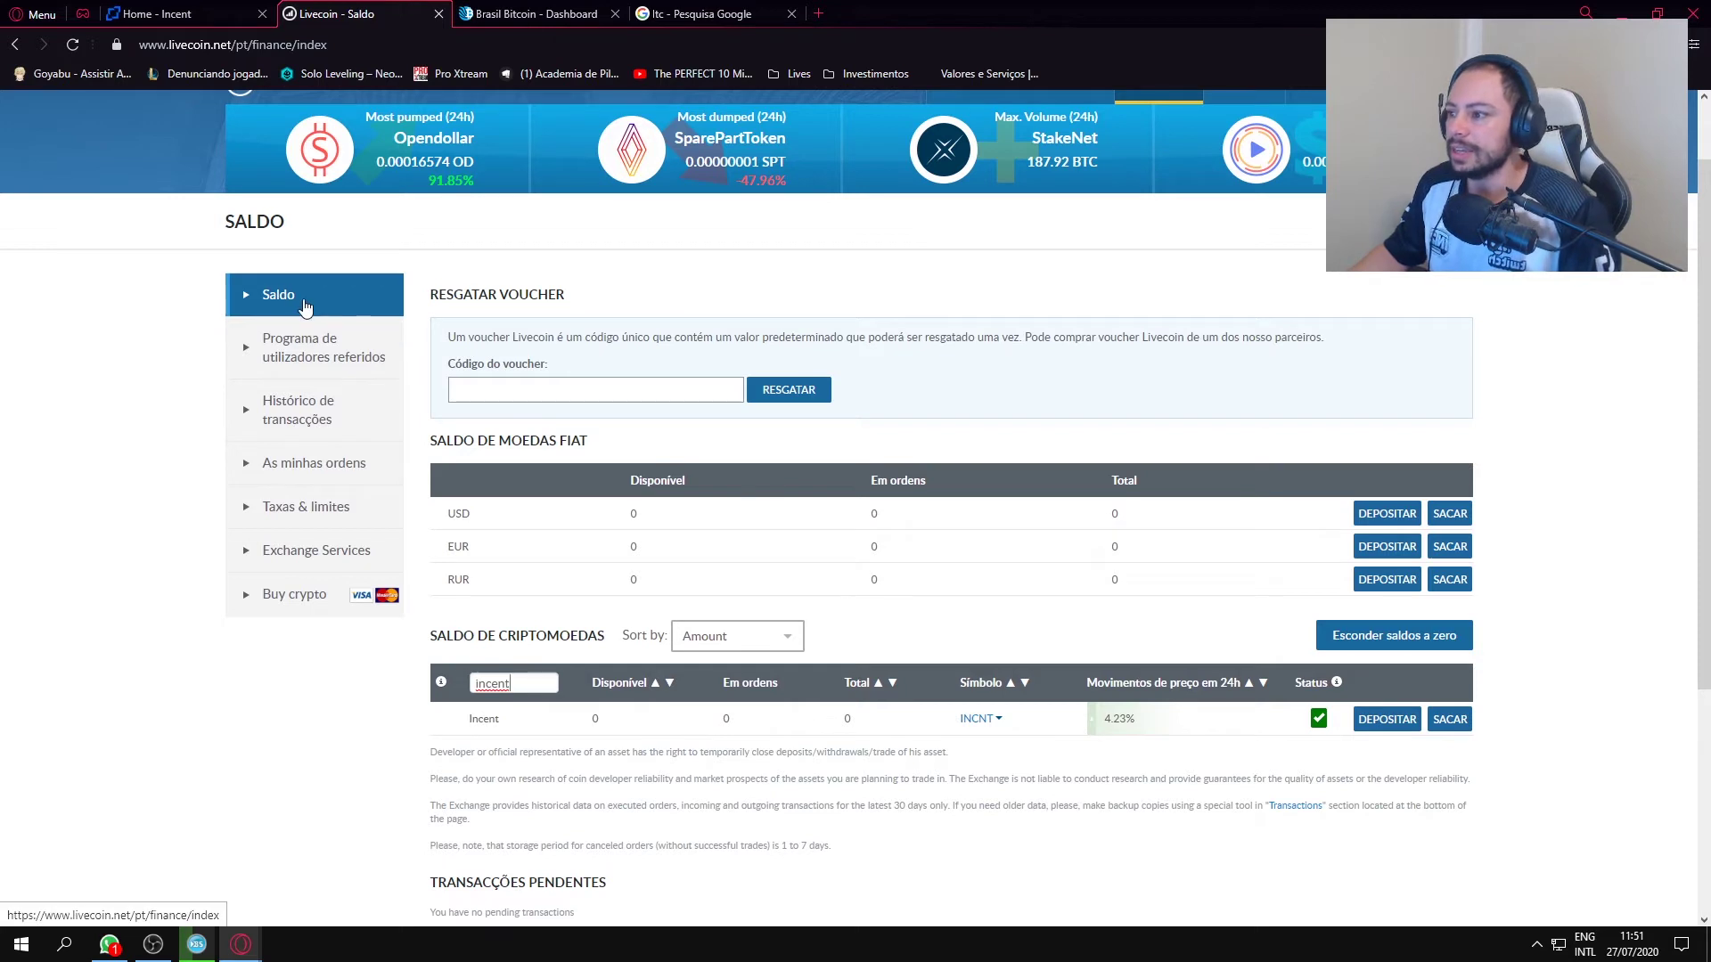
- Go to the Livecoin trading page, filter the currency pairs by "incent" and open the INCNT/BTC market
scroll(1085, 223, up, 1)
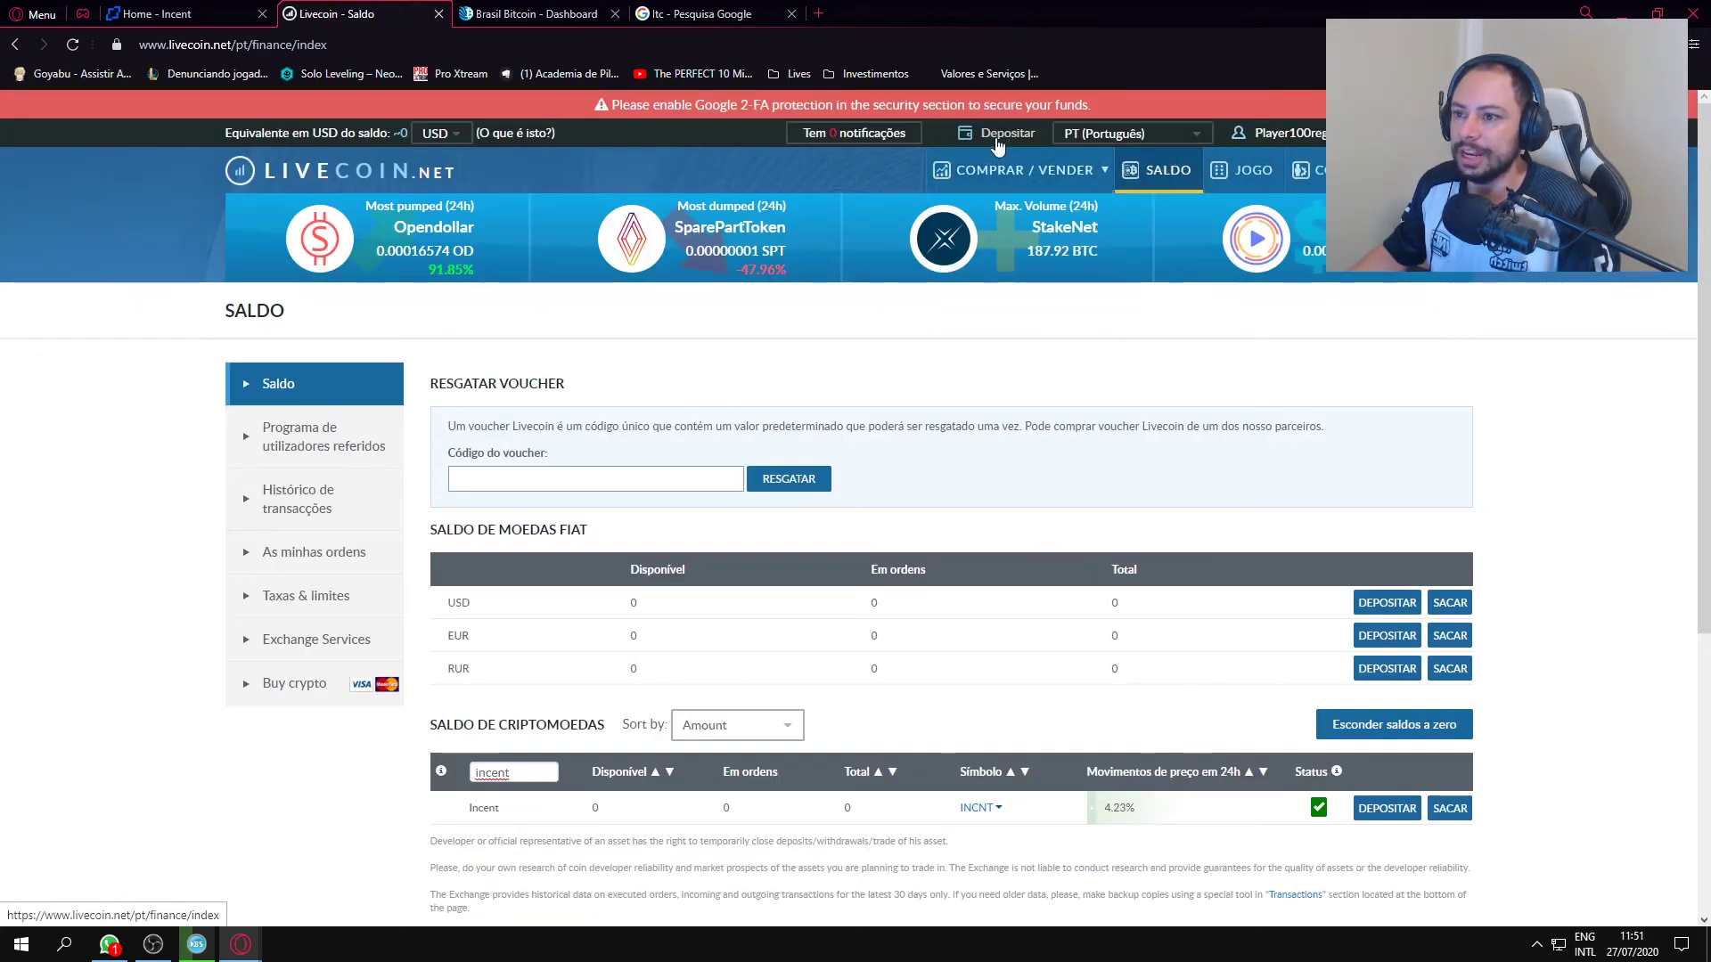
mouse_move(998, 174)
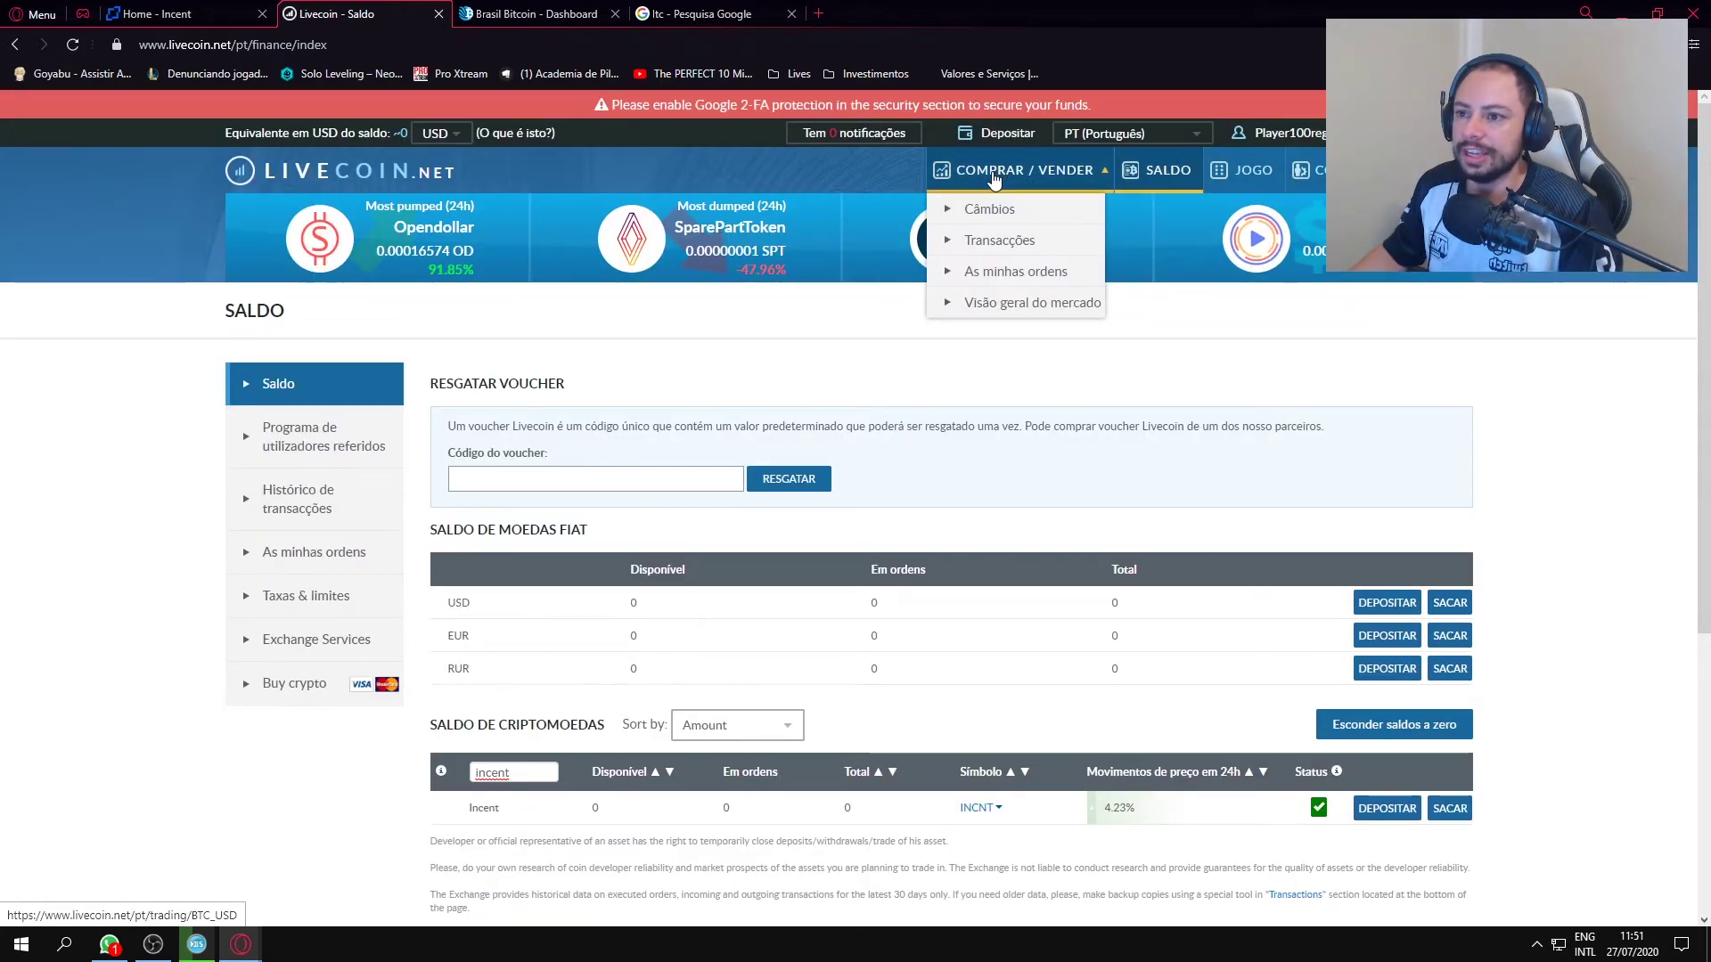
click(999, 176)
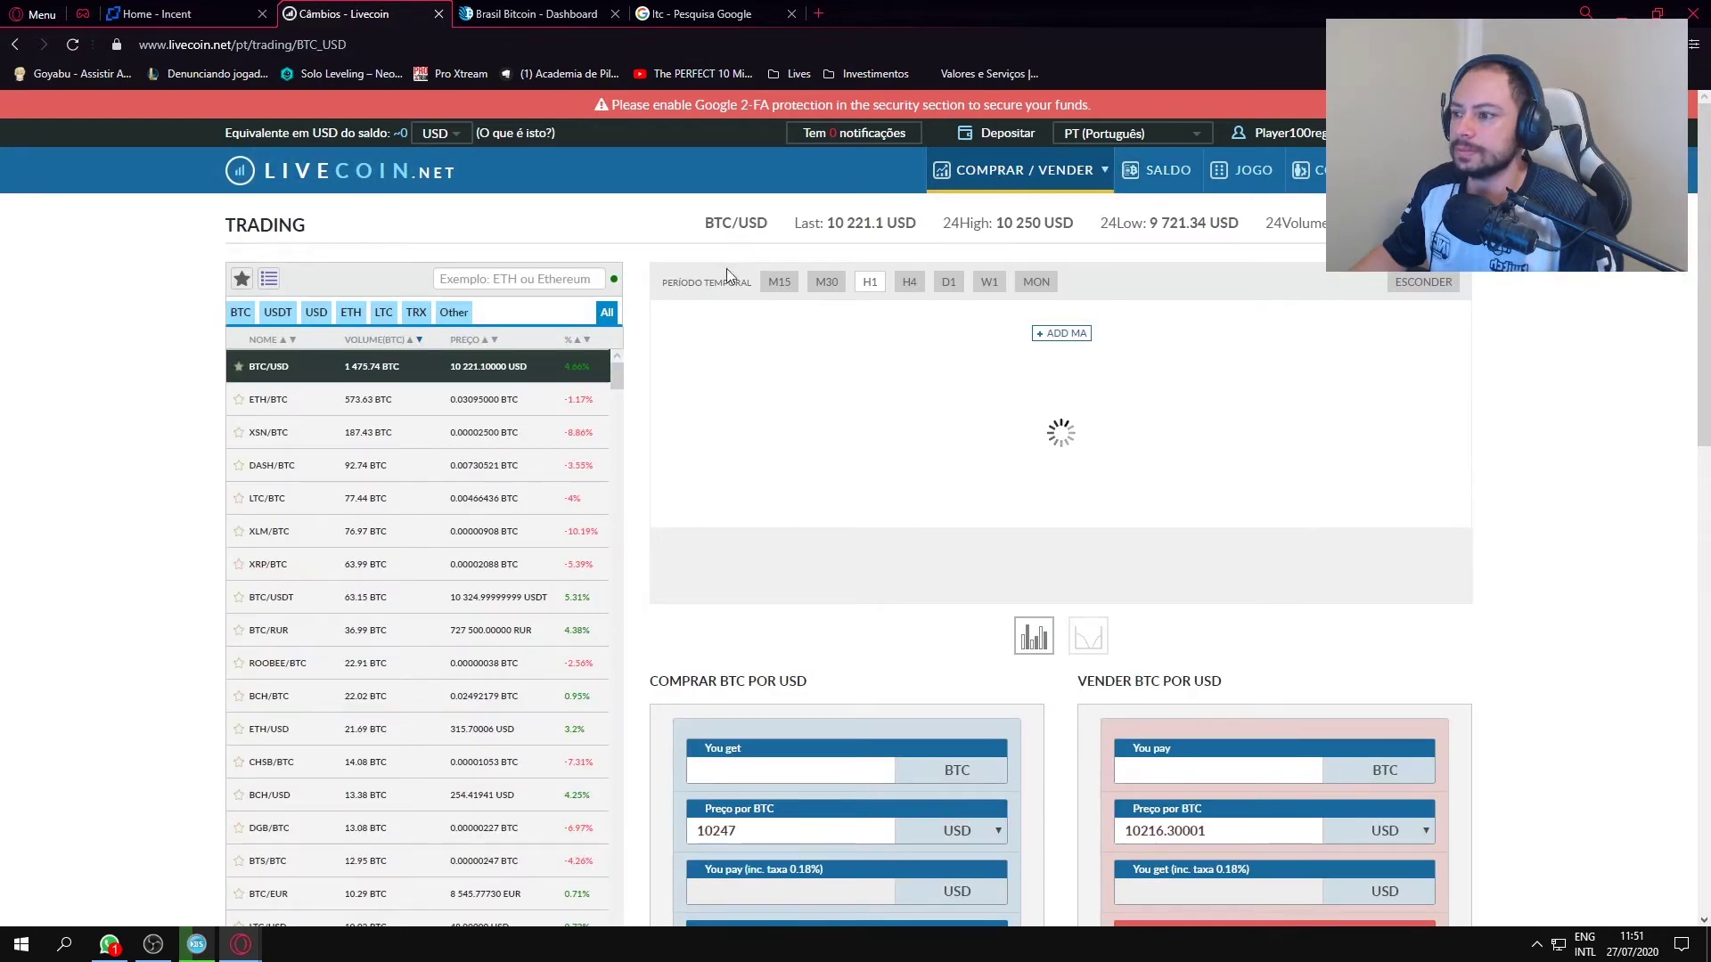
click(470, 279)
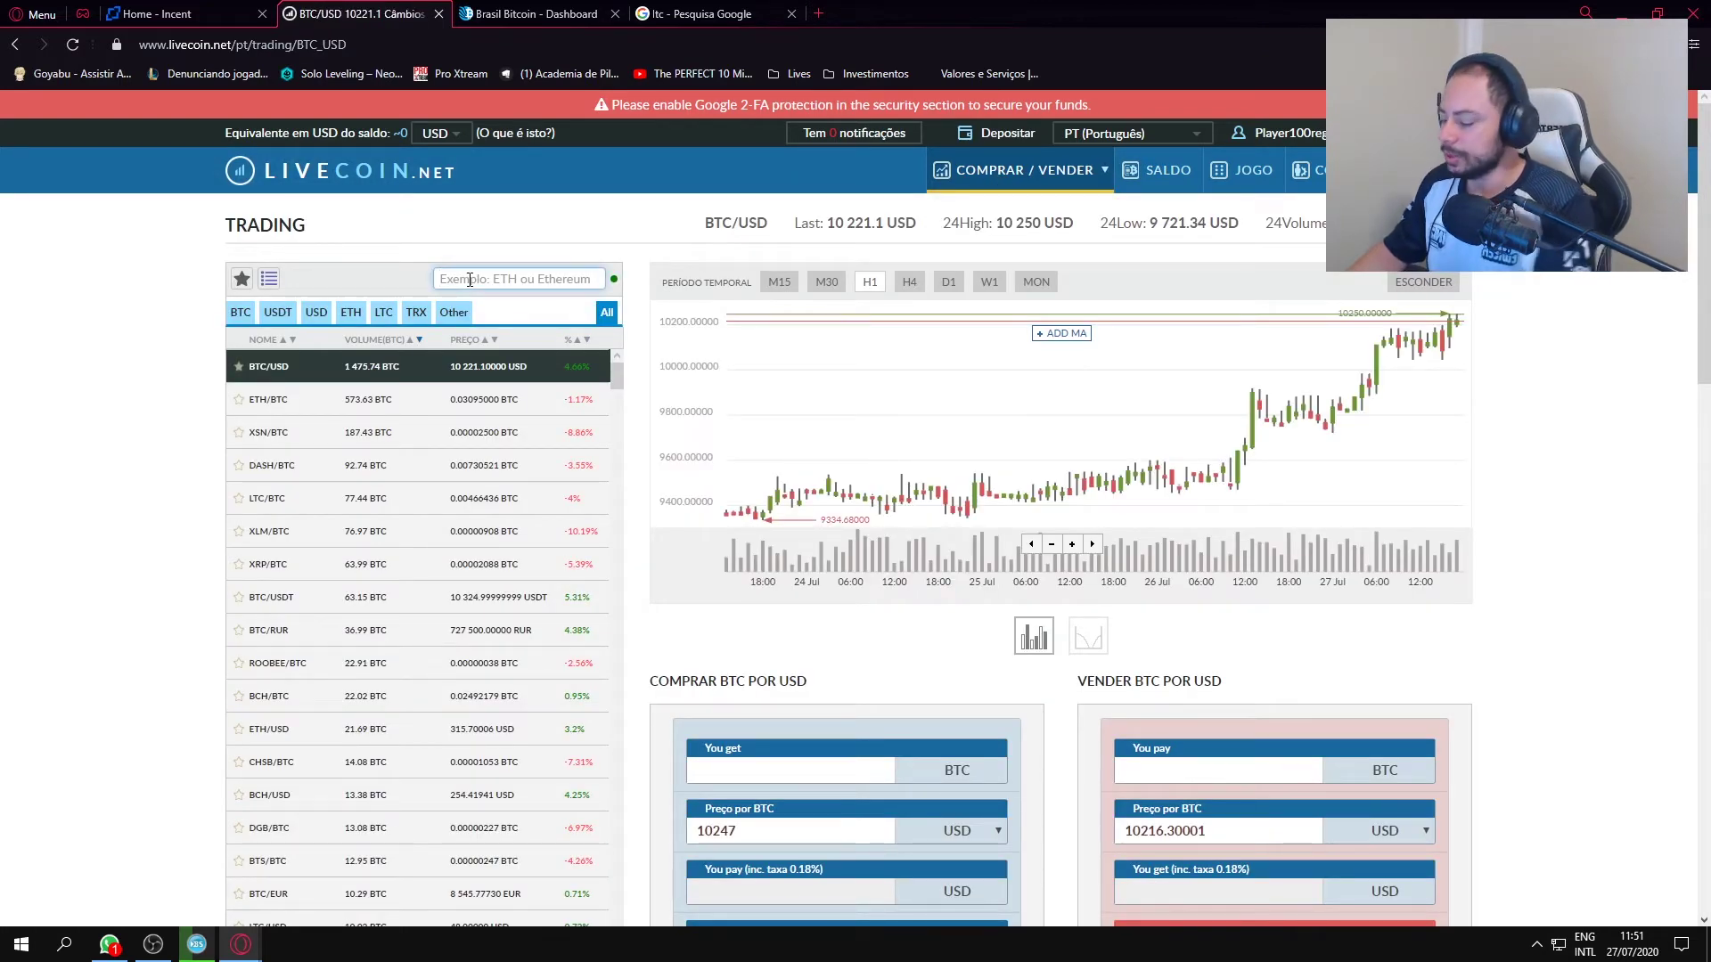
text(incen)
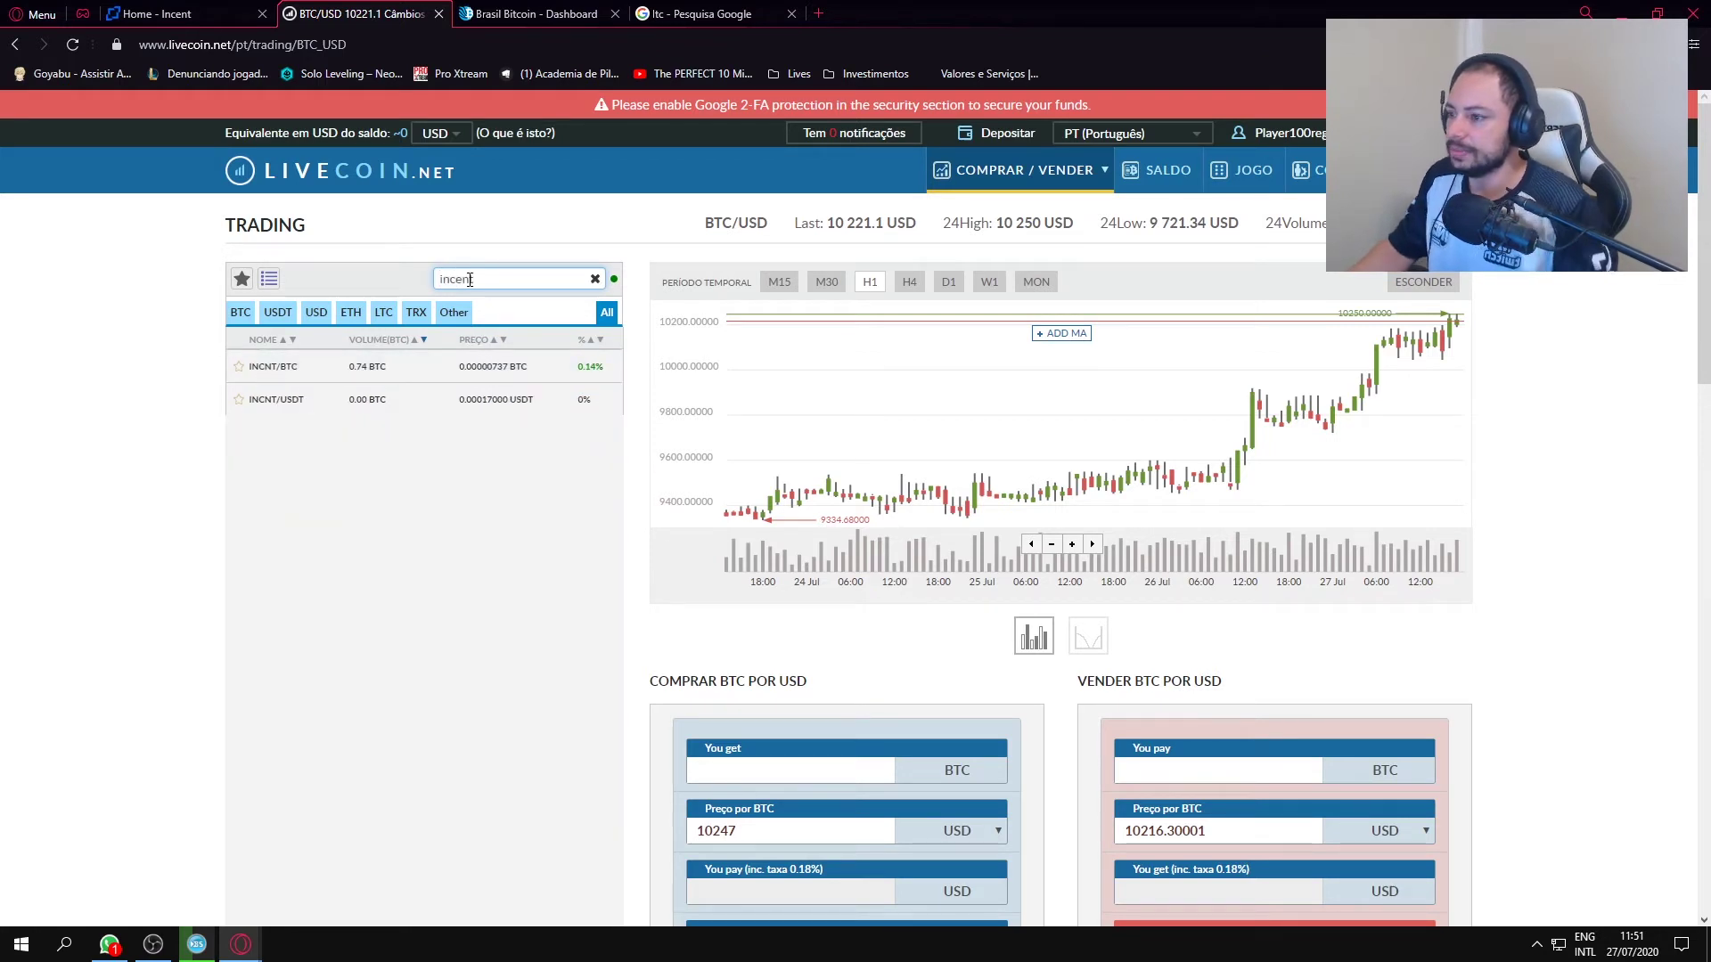
text(t)
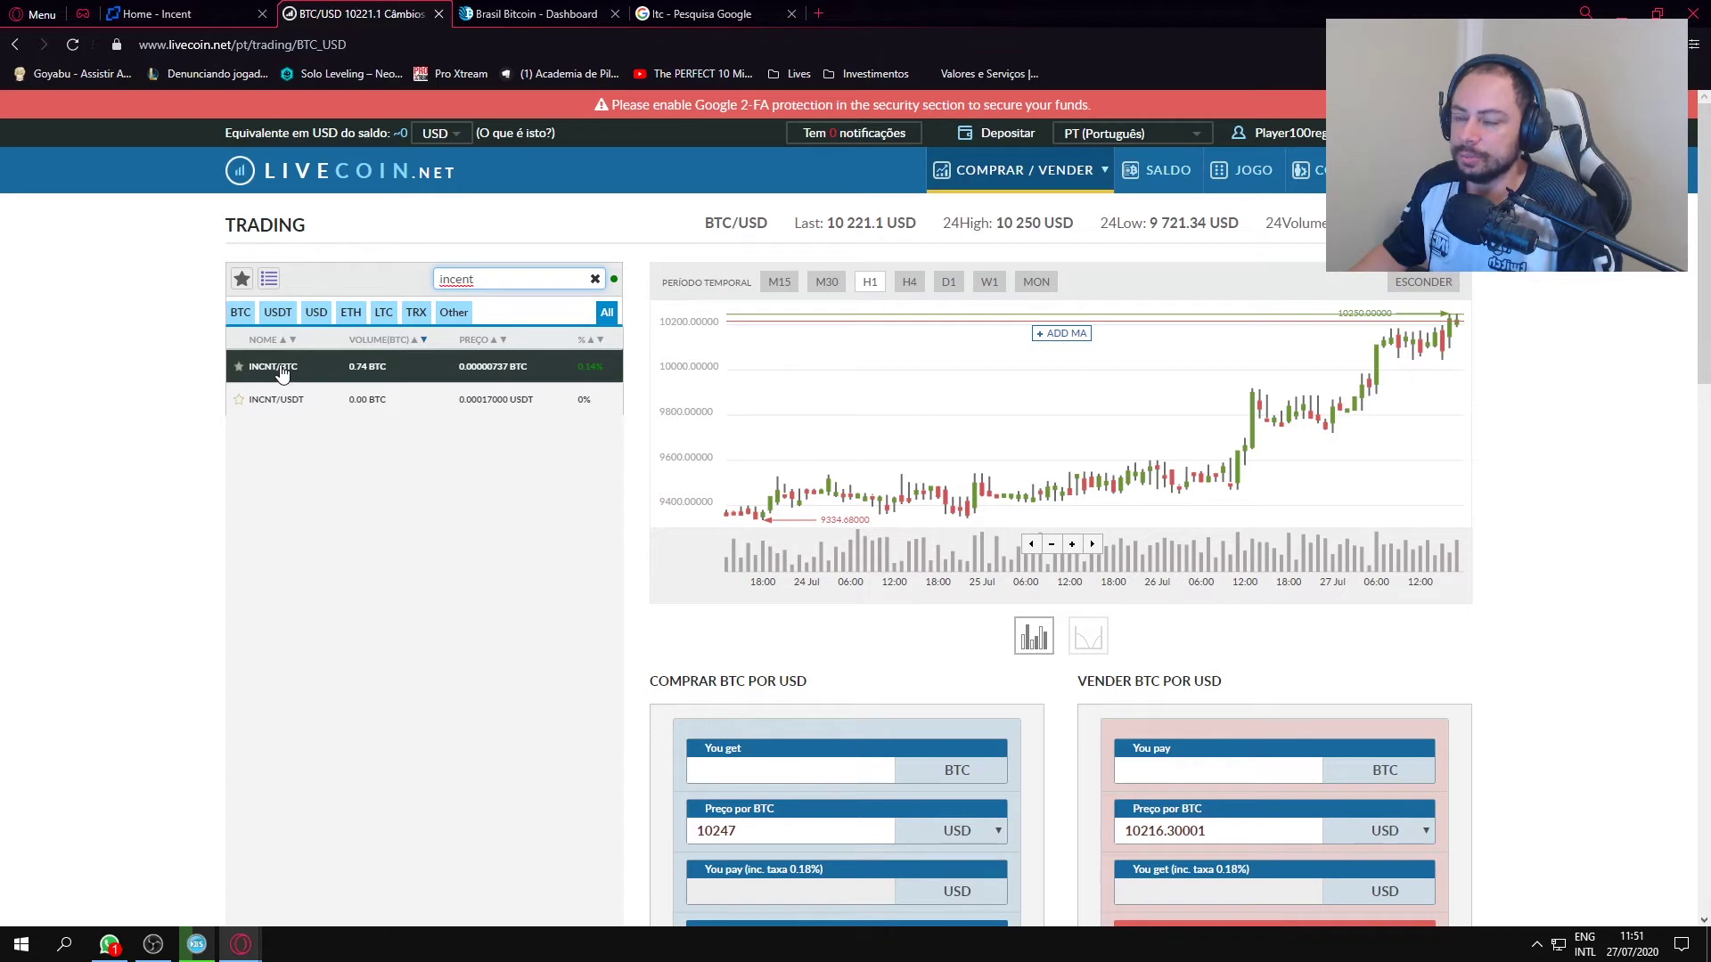
click(280, 373)
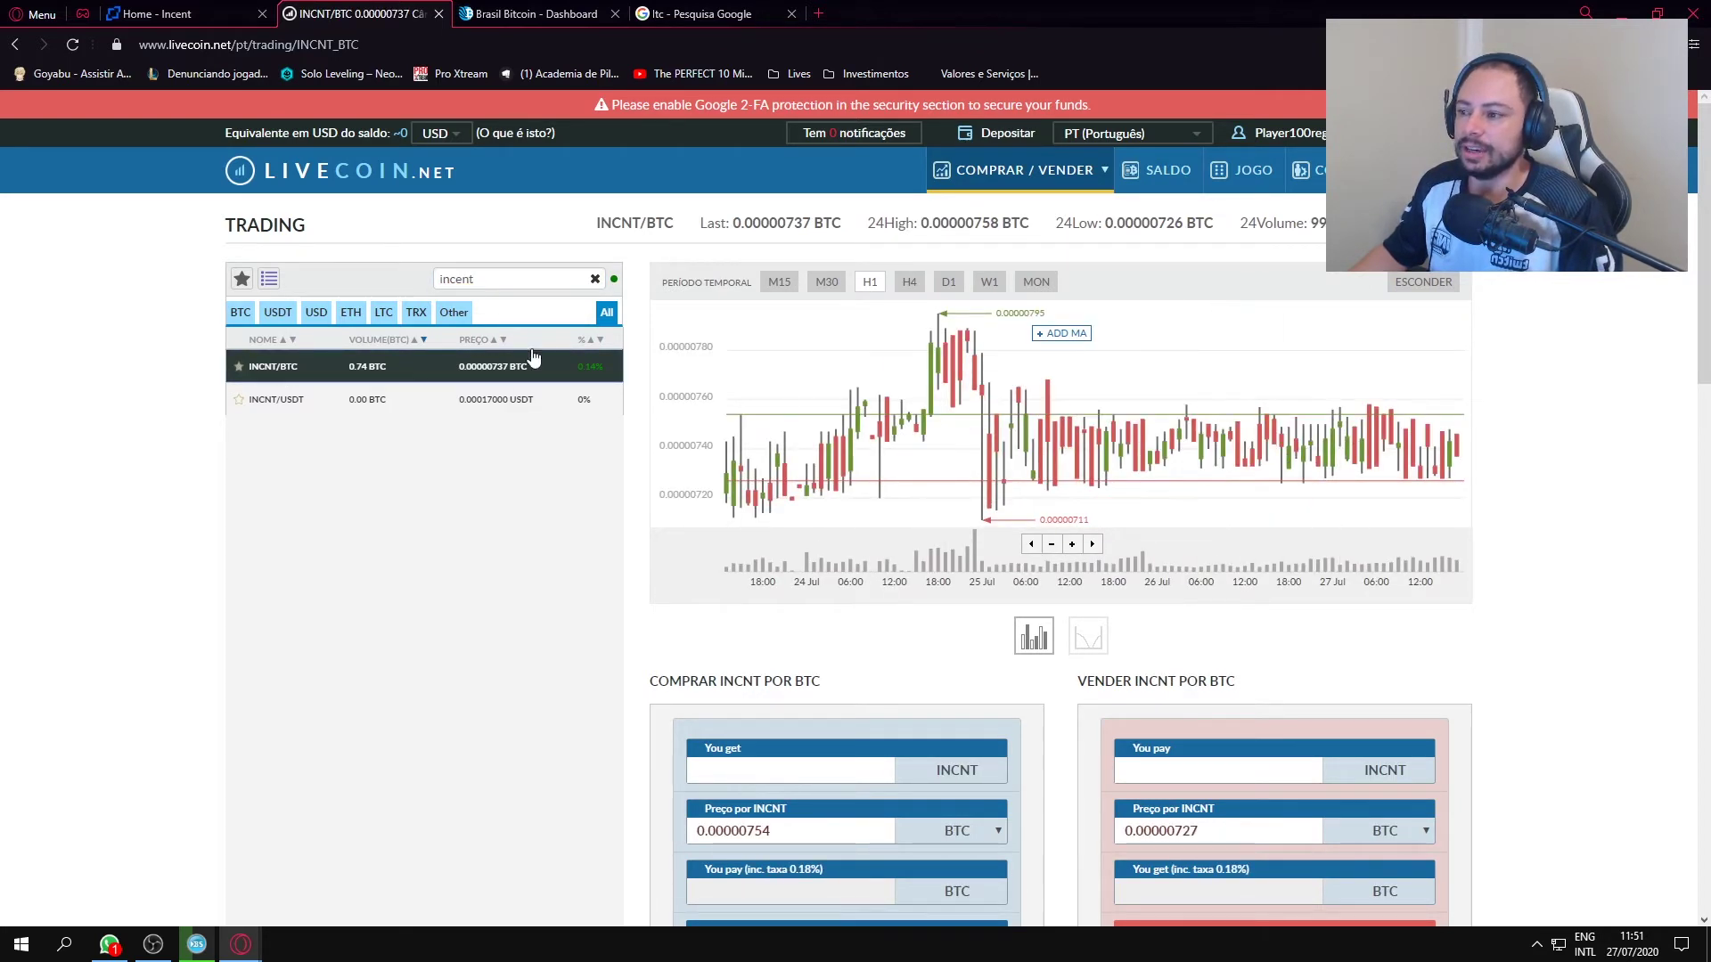
- Enter 1000 INCNT as the amount to sell in the form for selling INCNT for BTC
scroll(1110, 490, down, 5)
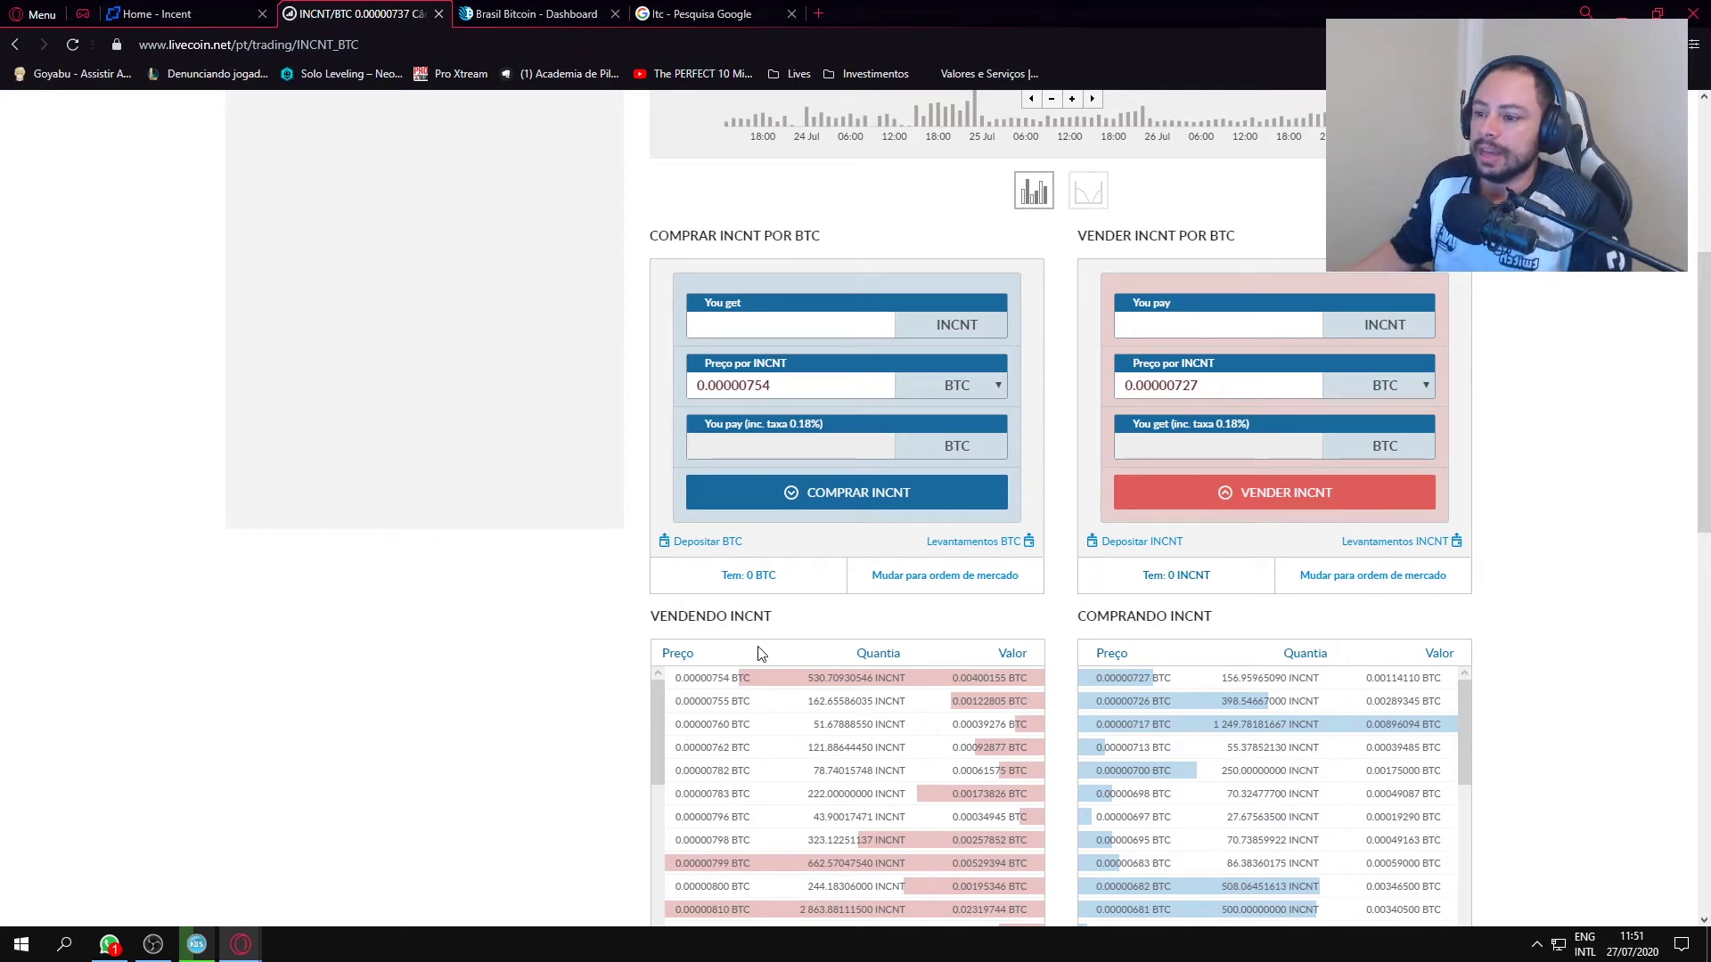
drag(657, 615, 779, 625)
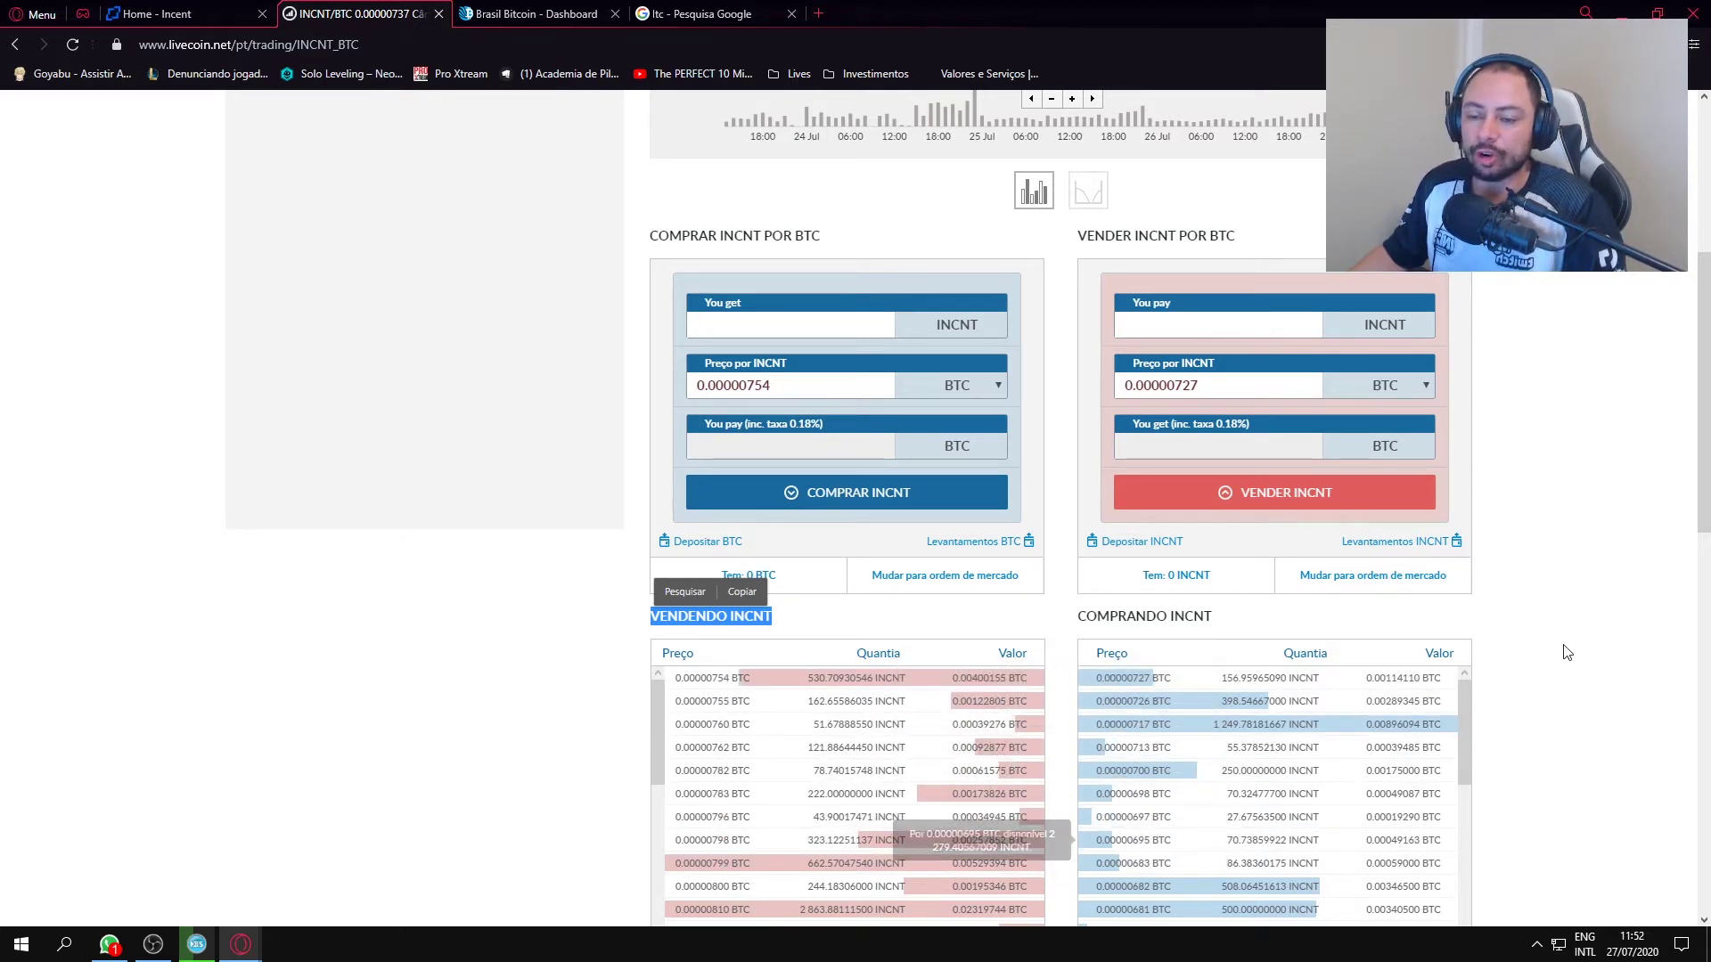
scroll(1577, 606, up, 5)
scroll(1596, 552, down, 5)
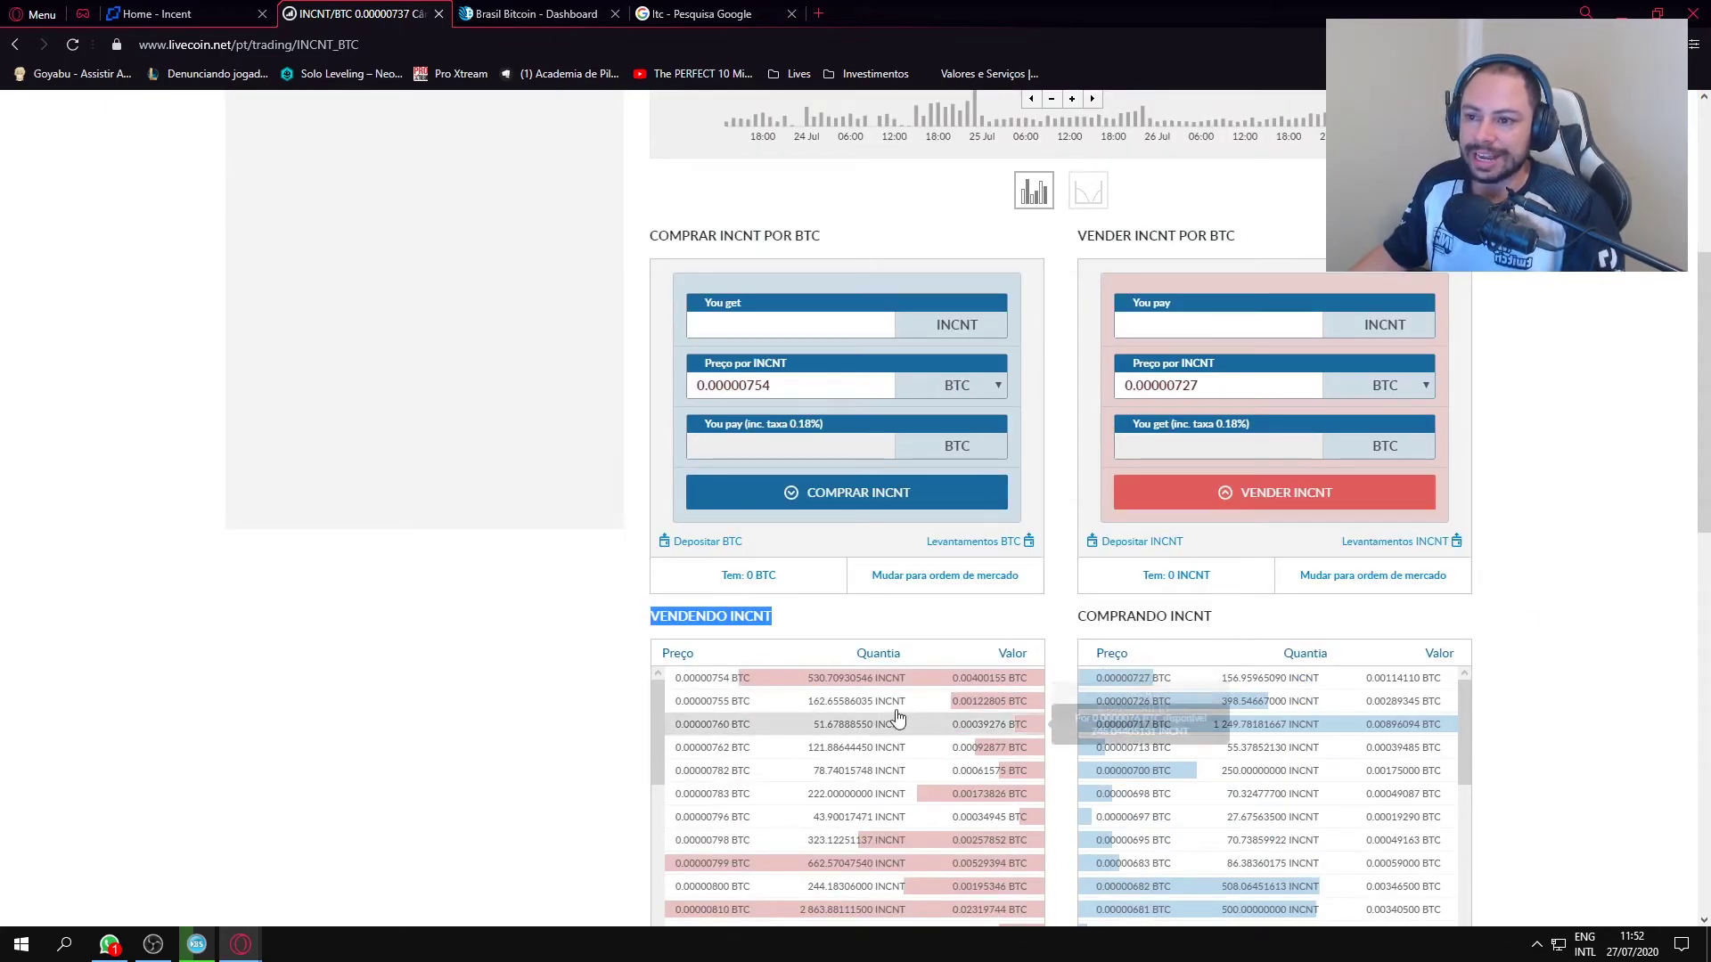
click(1206, 324)
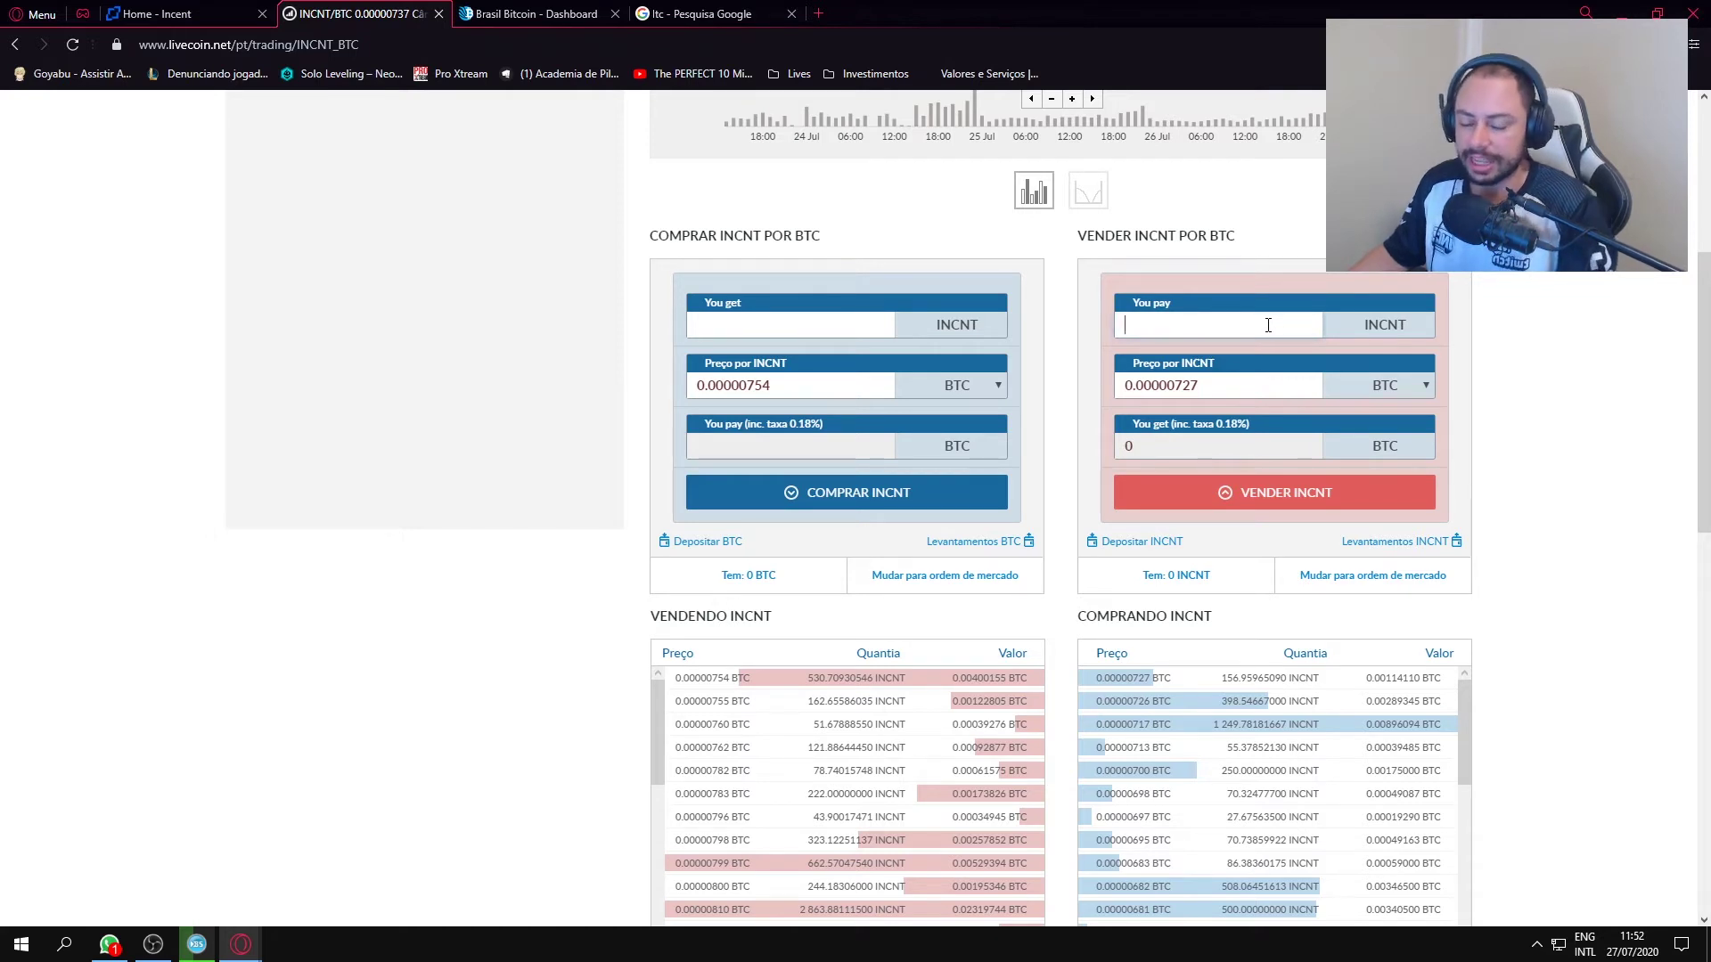
text(1000)
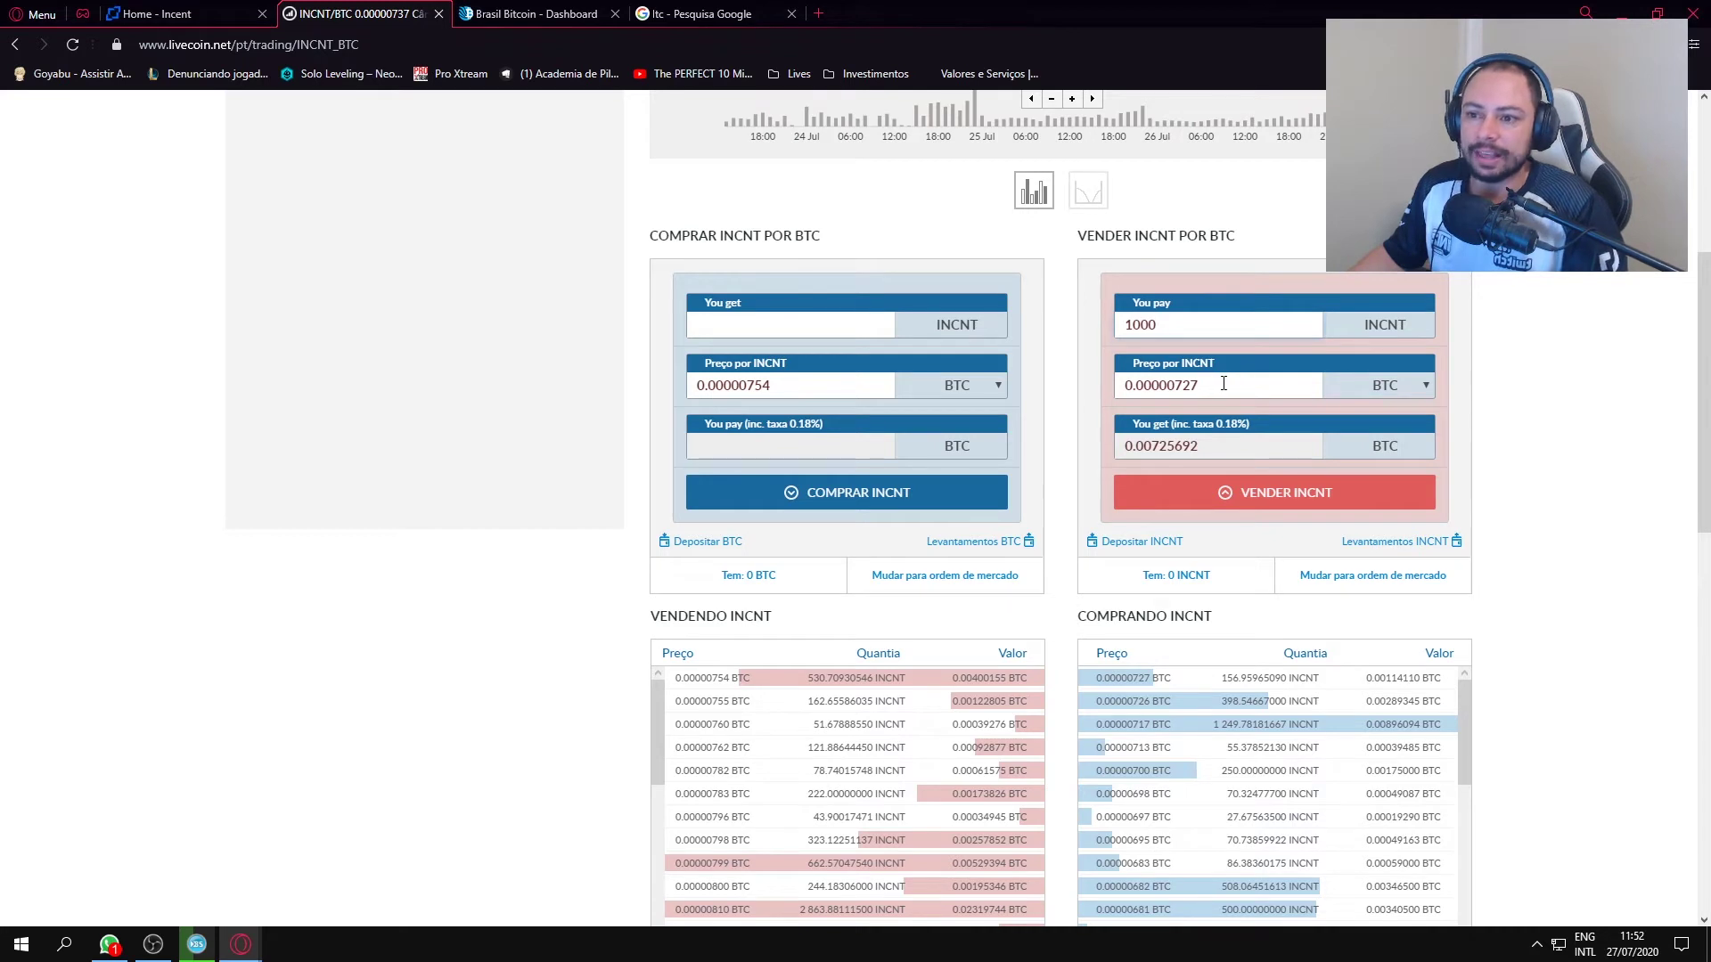
- Set the selling price per INCNT to 0.00000754 BTC
drag(1223, 384, 1157, 385)
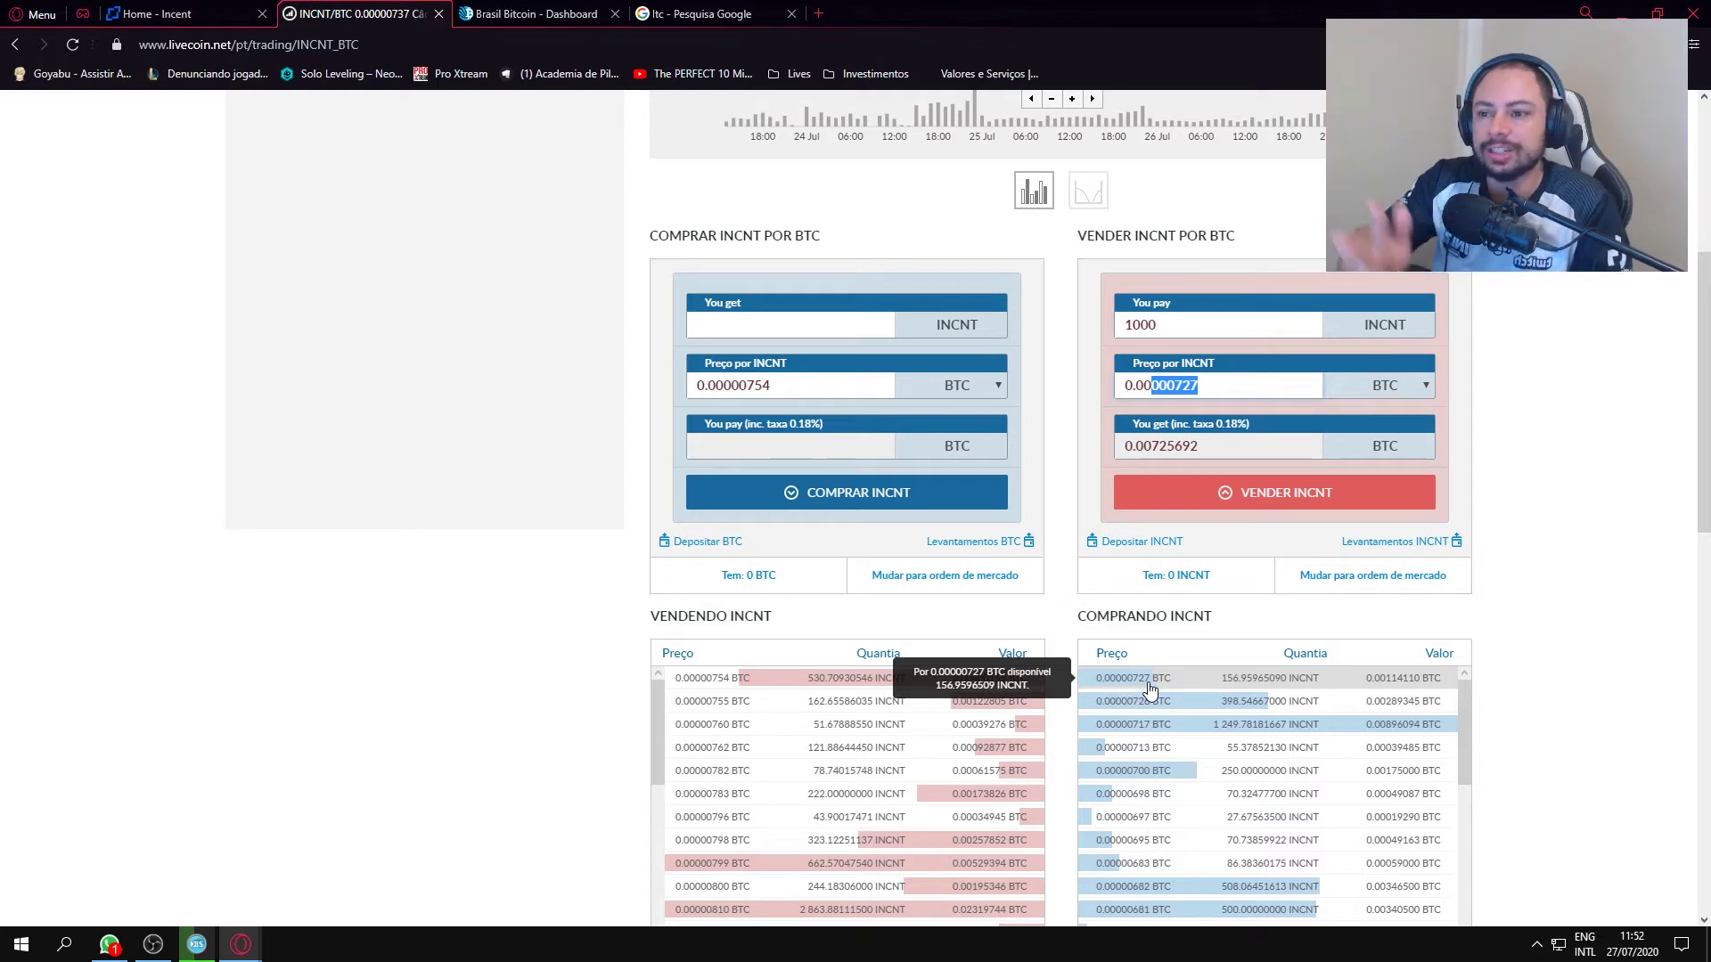
click(1287, 385)
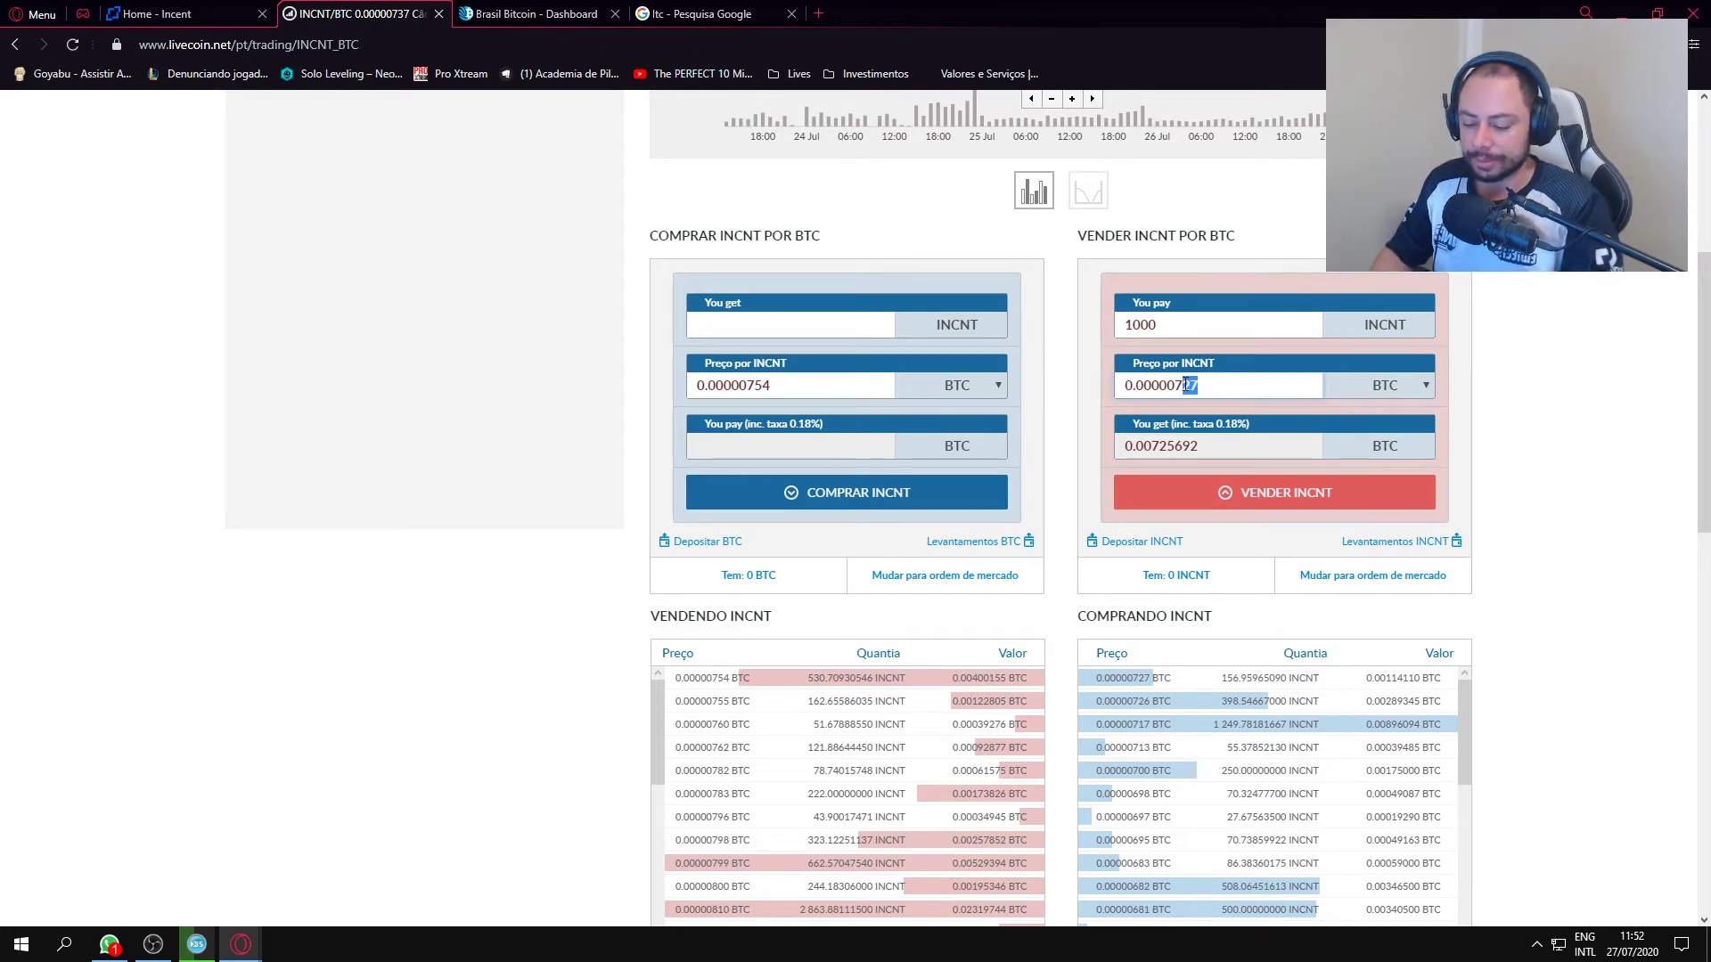
text(40)
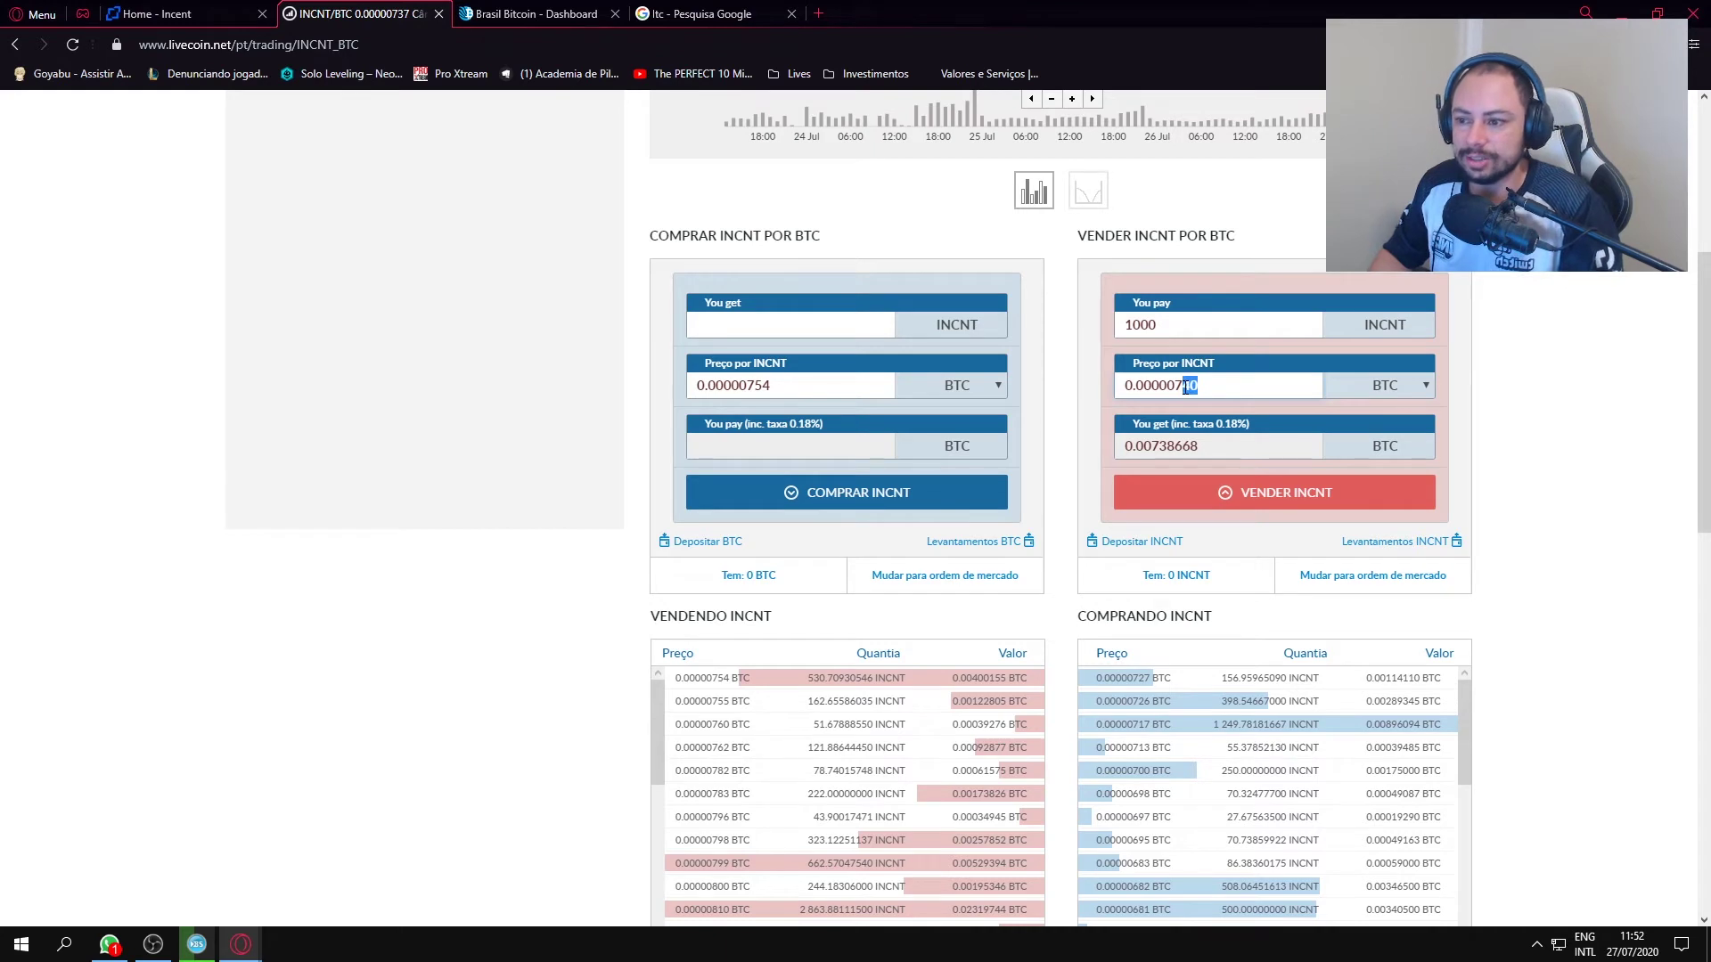
text(50)
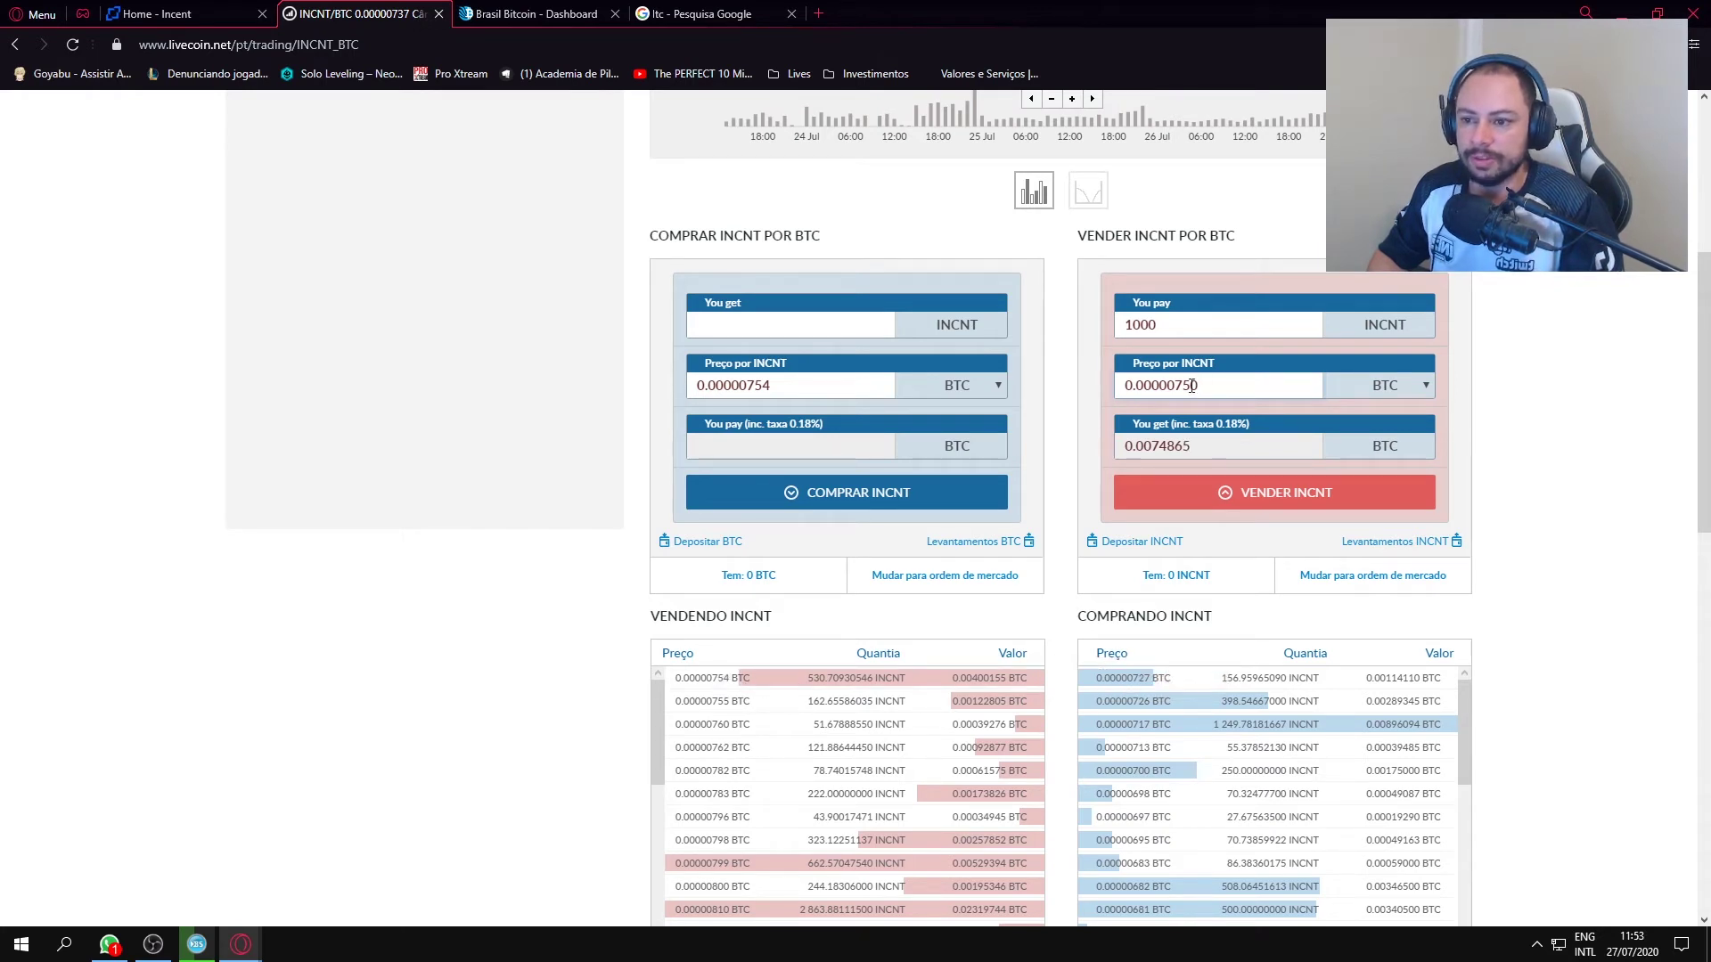
text(4)
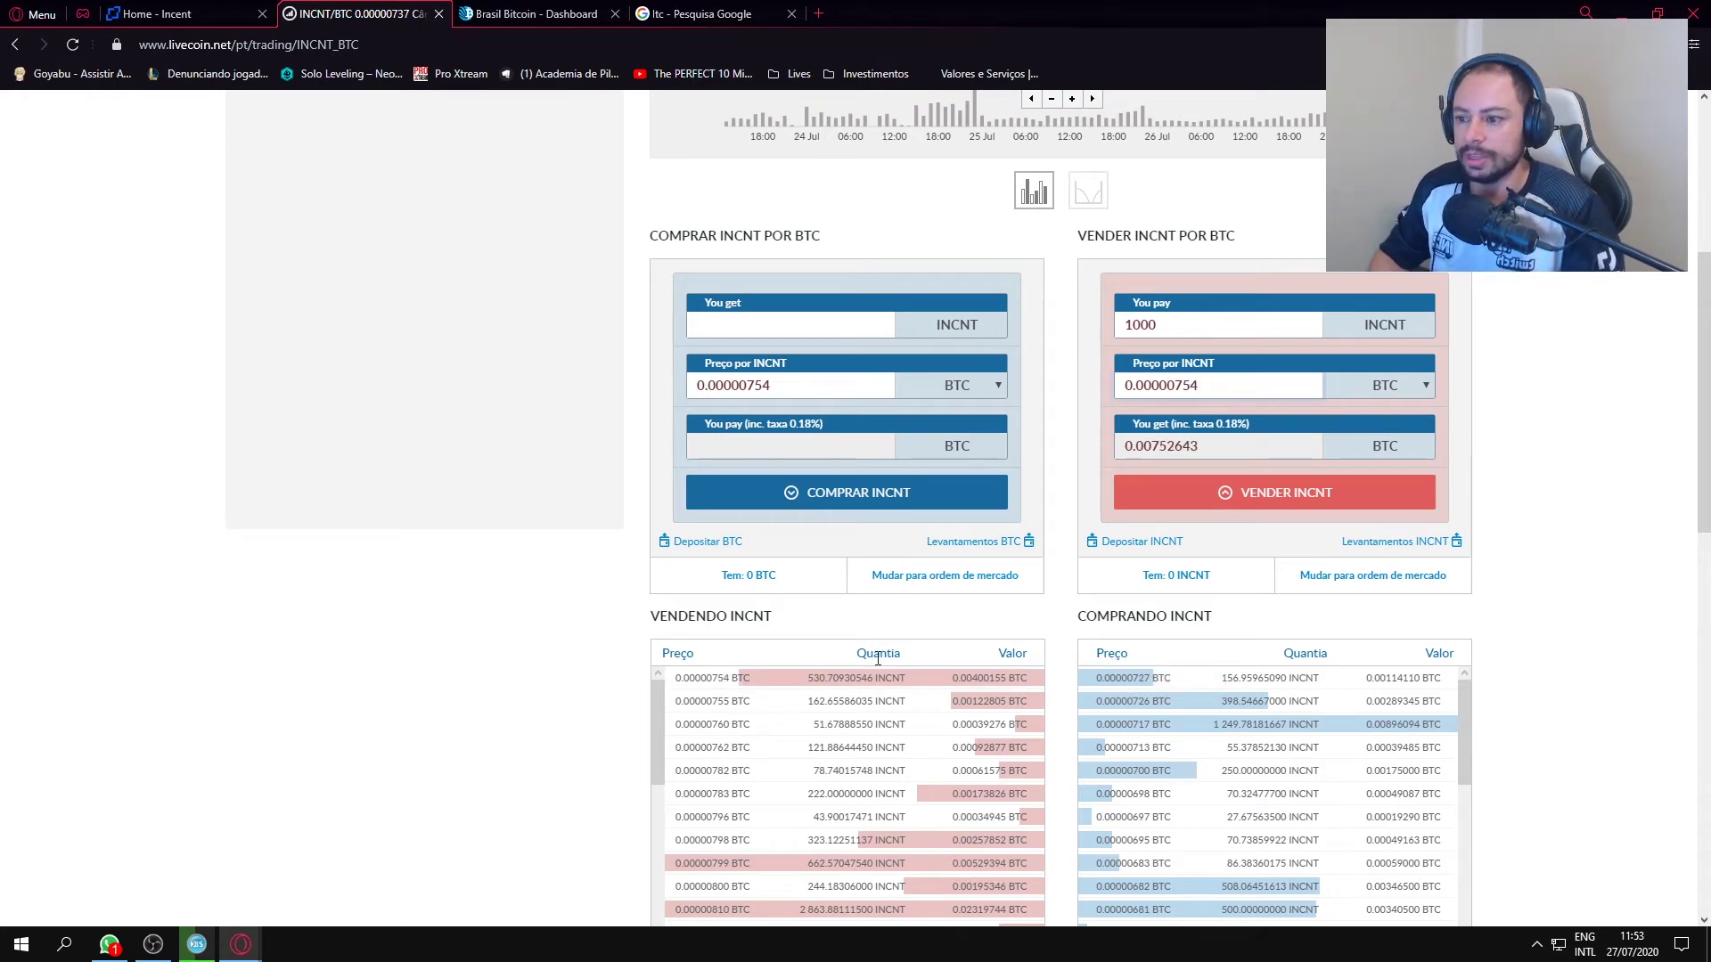
- Fill the order forms from the lowest INCNT sell offer, 0.00000754 BTC, and try the three highest buy offers, ending on 0.00000727 BTC
mouse_move(718, 688)
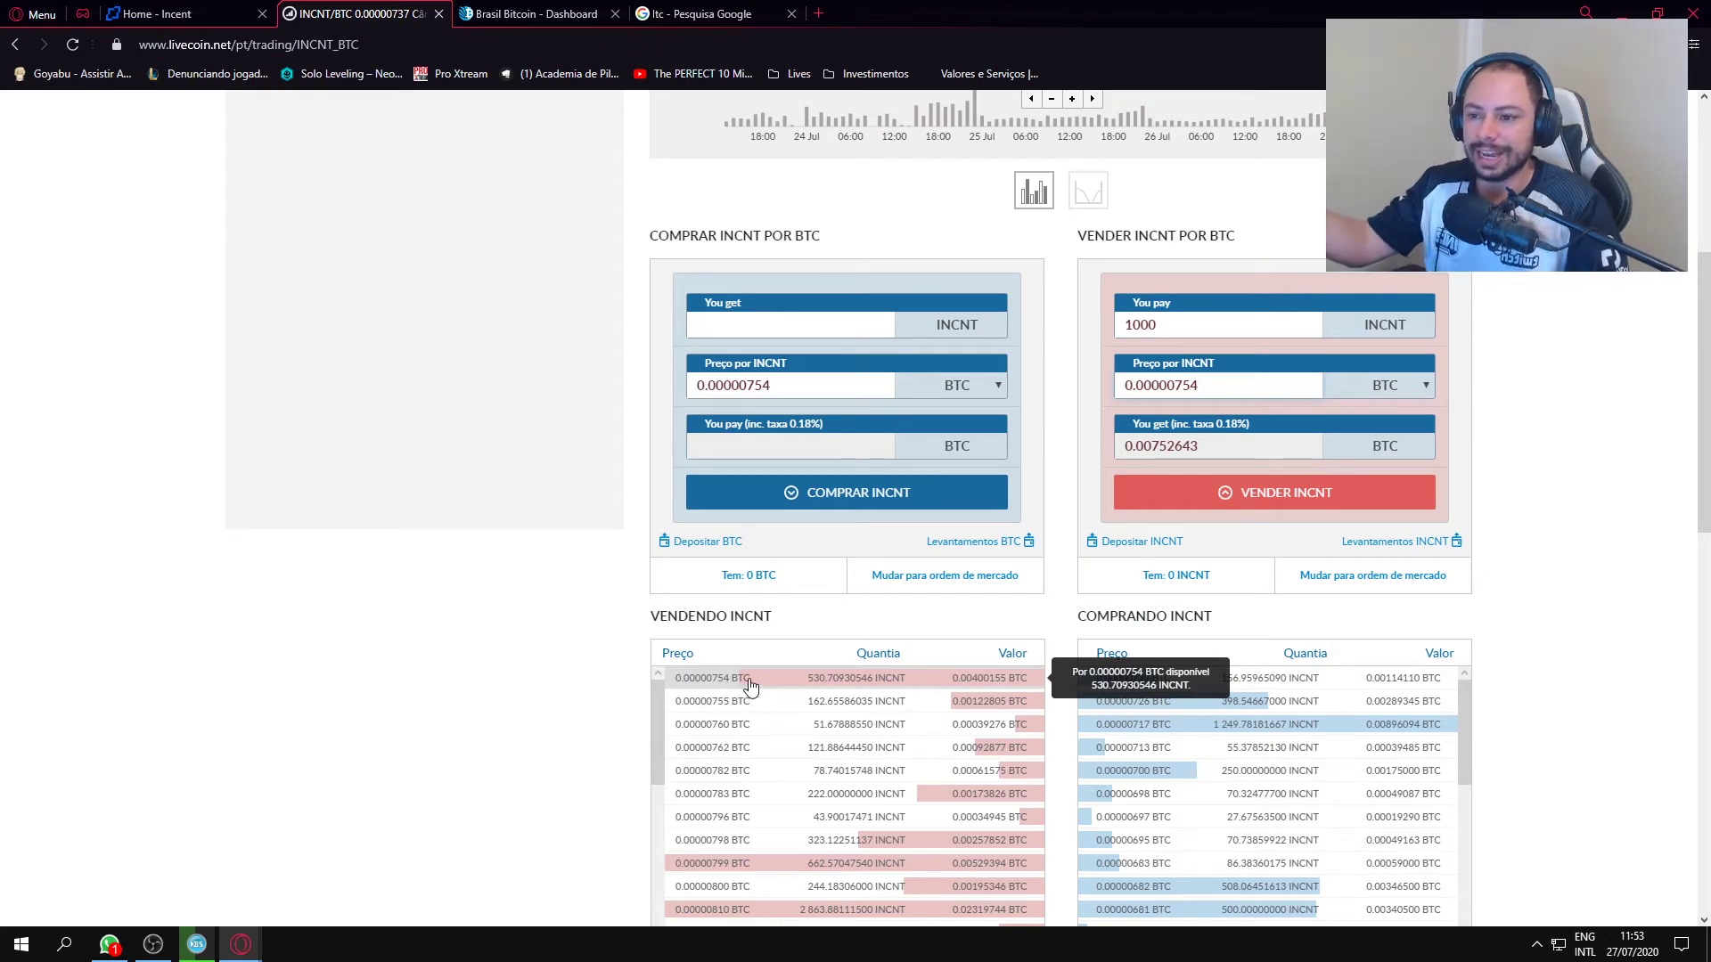
click(748, 686)
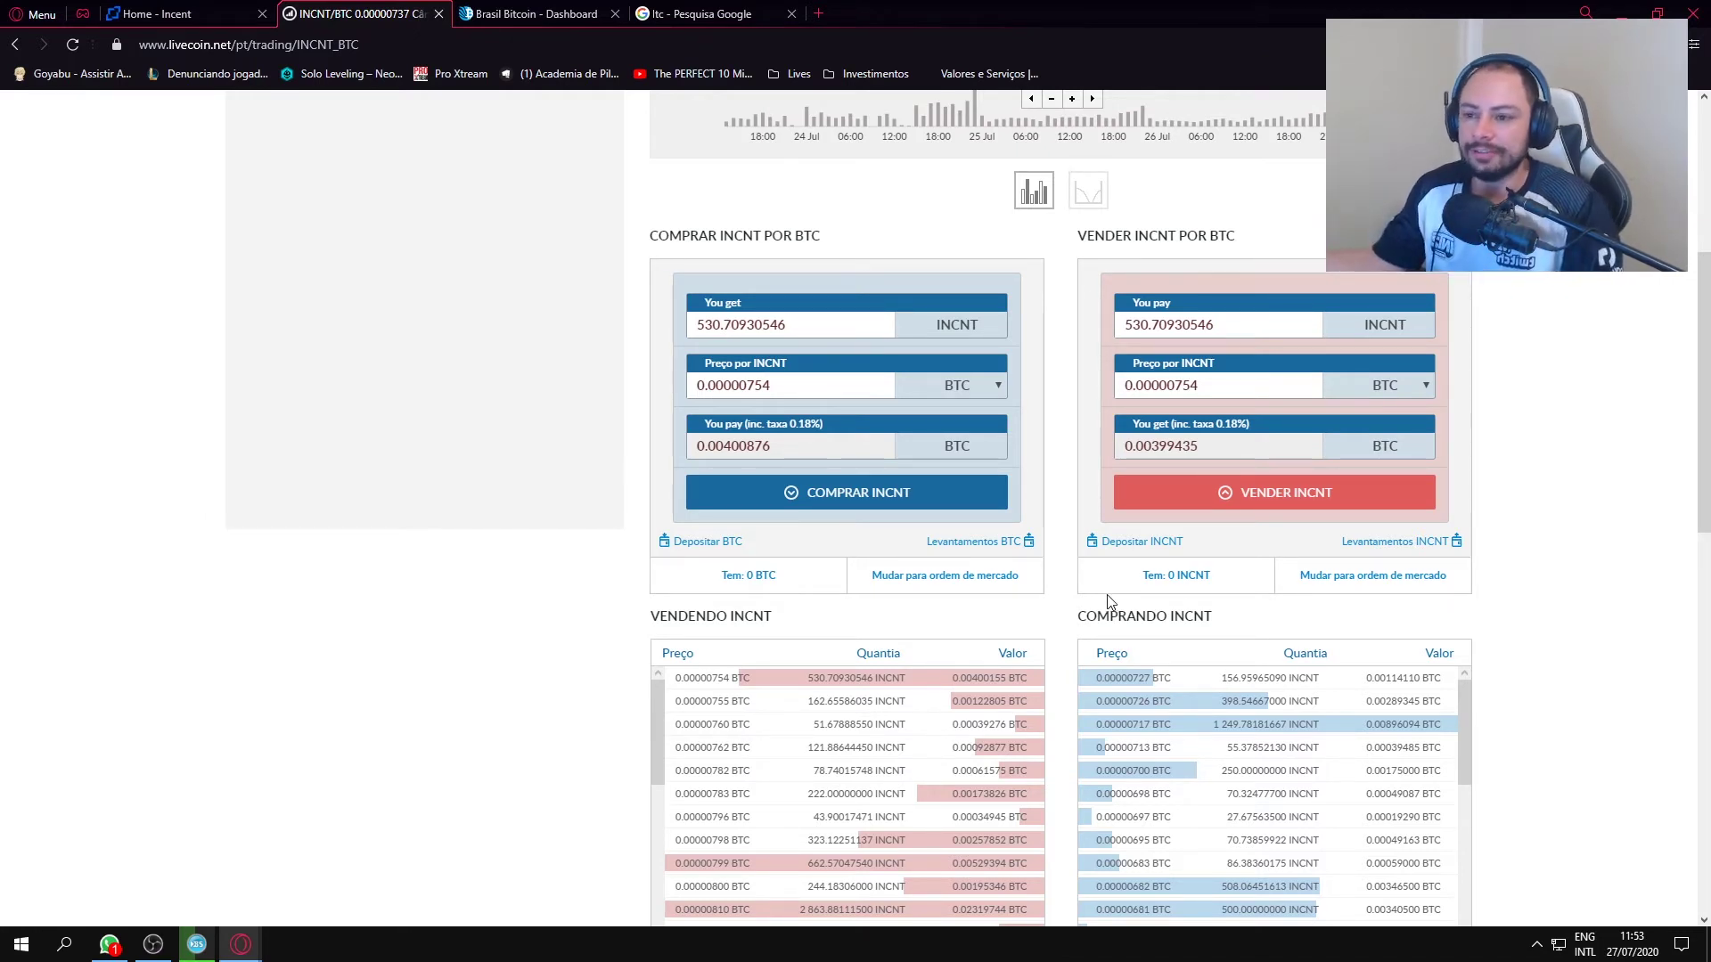
click(1160, 729)
click(1154, 701)
click(1149, 679)
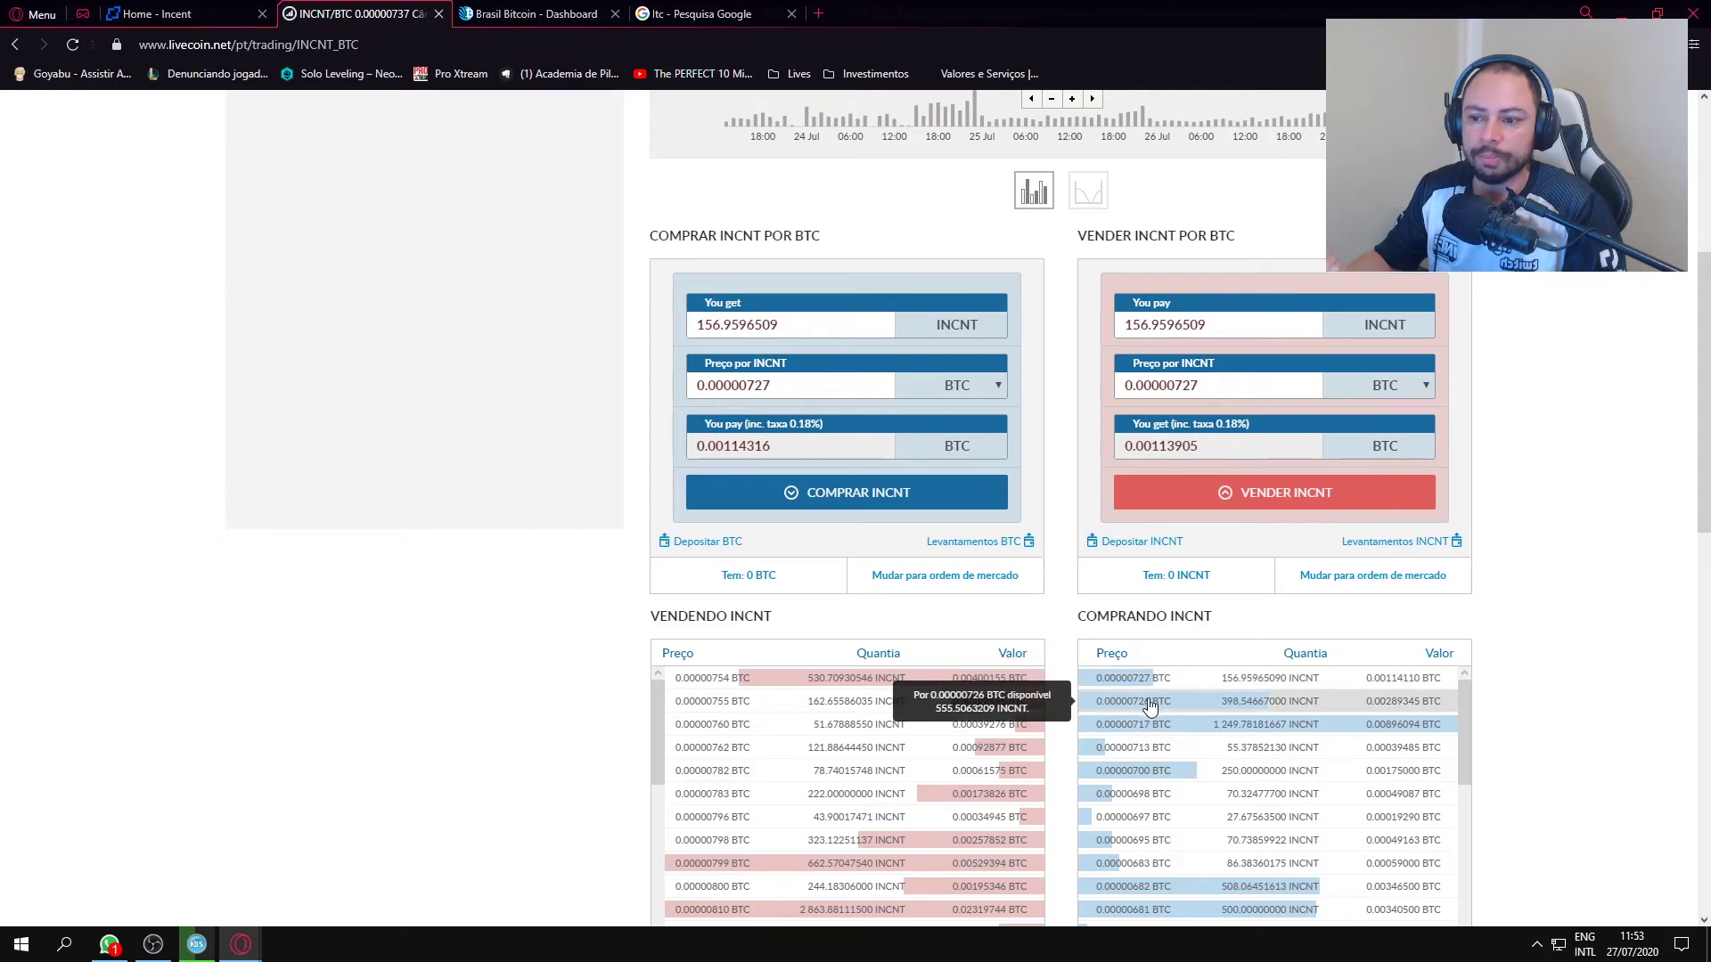
click(1150, 704)
click(1156, 725)
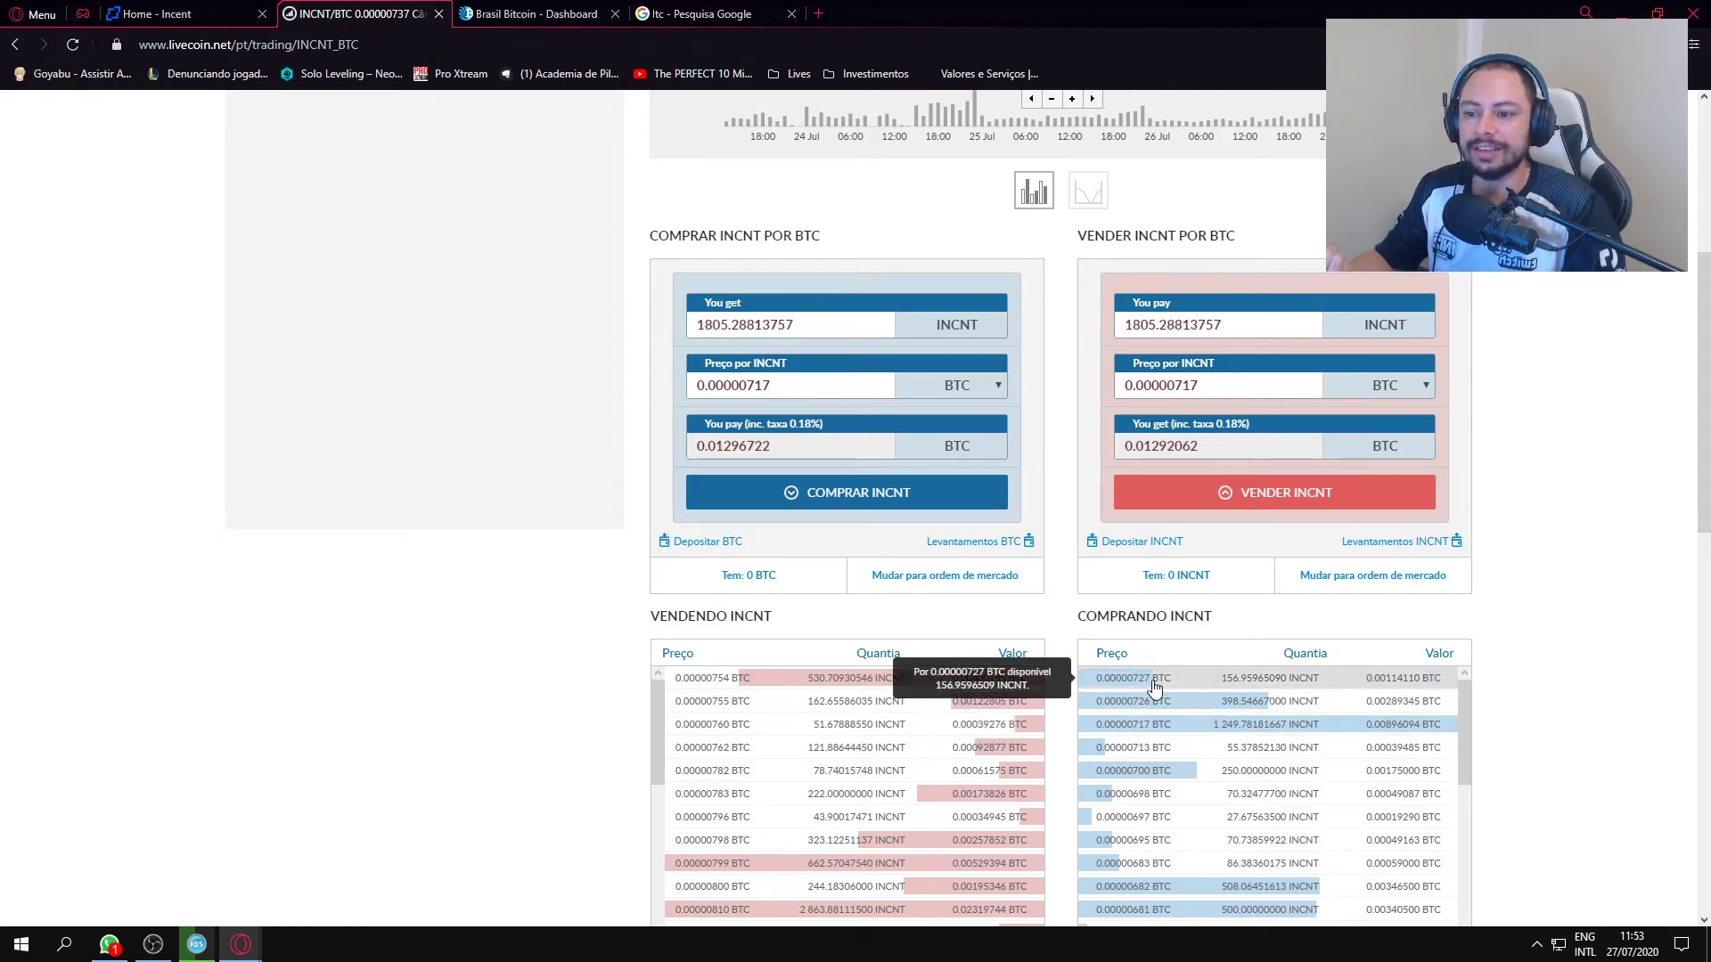
click(1155, 687)
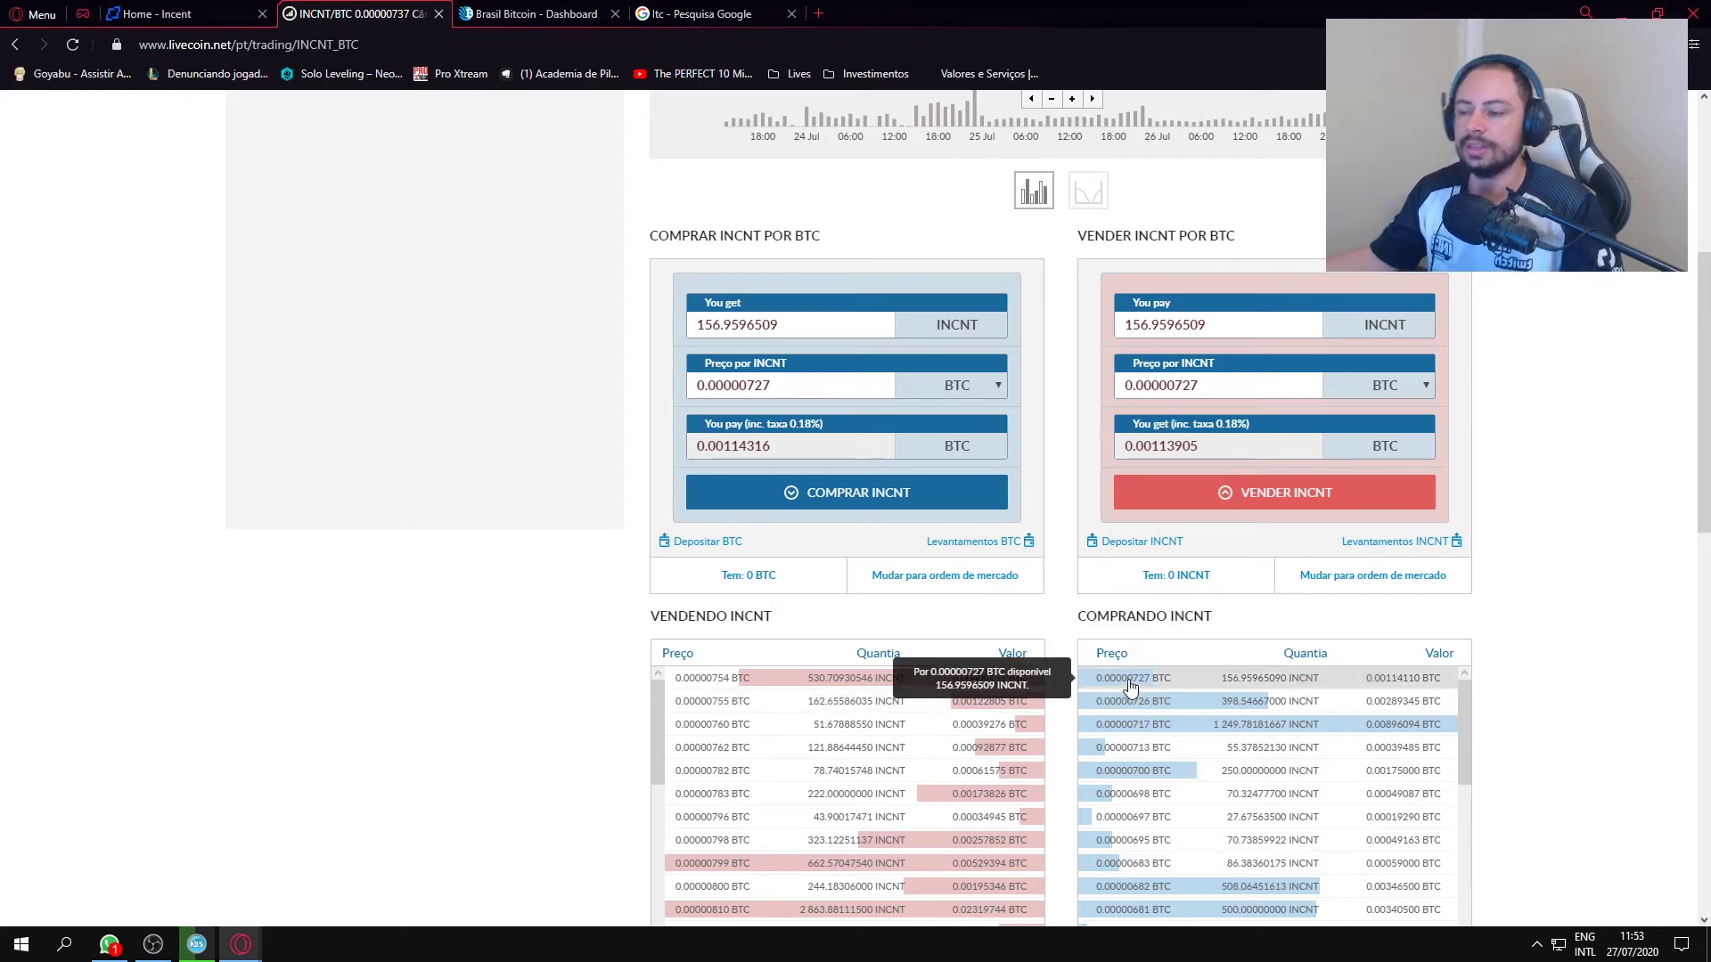
- Fill the order forms from the INCNT buy offer at 0.00000726 BTC, and replace it with the offer at 0.00000717 BTC
scroll(1129, 684, up, 2)
scroll(1128, 677, down, 3)
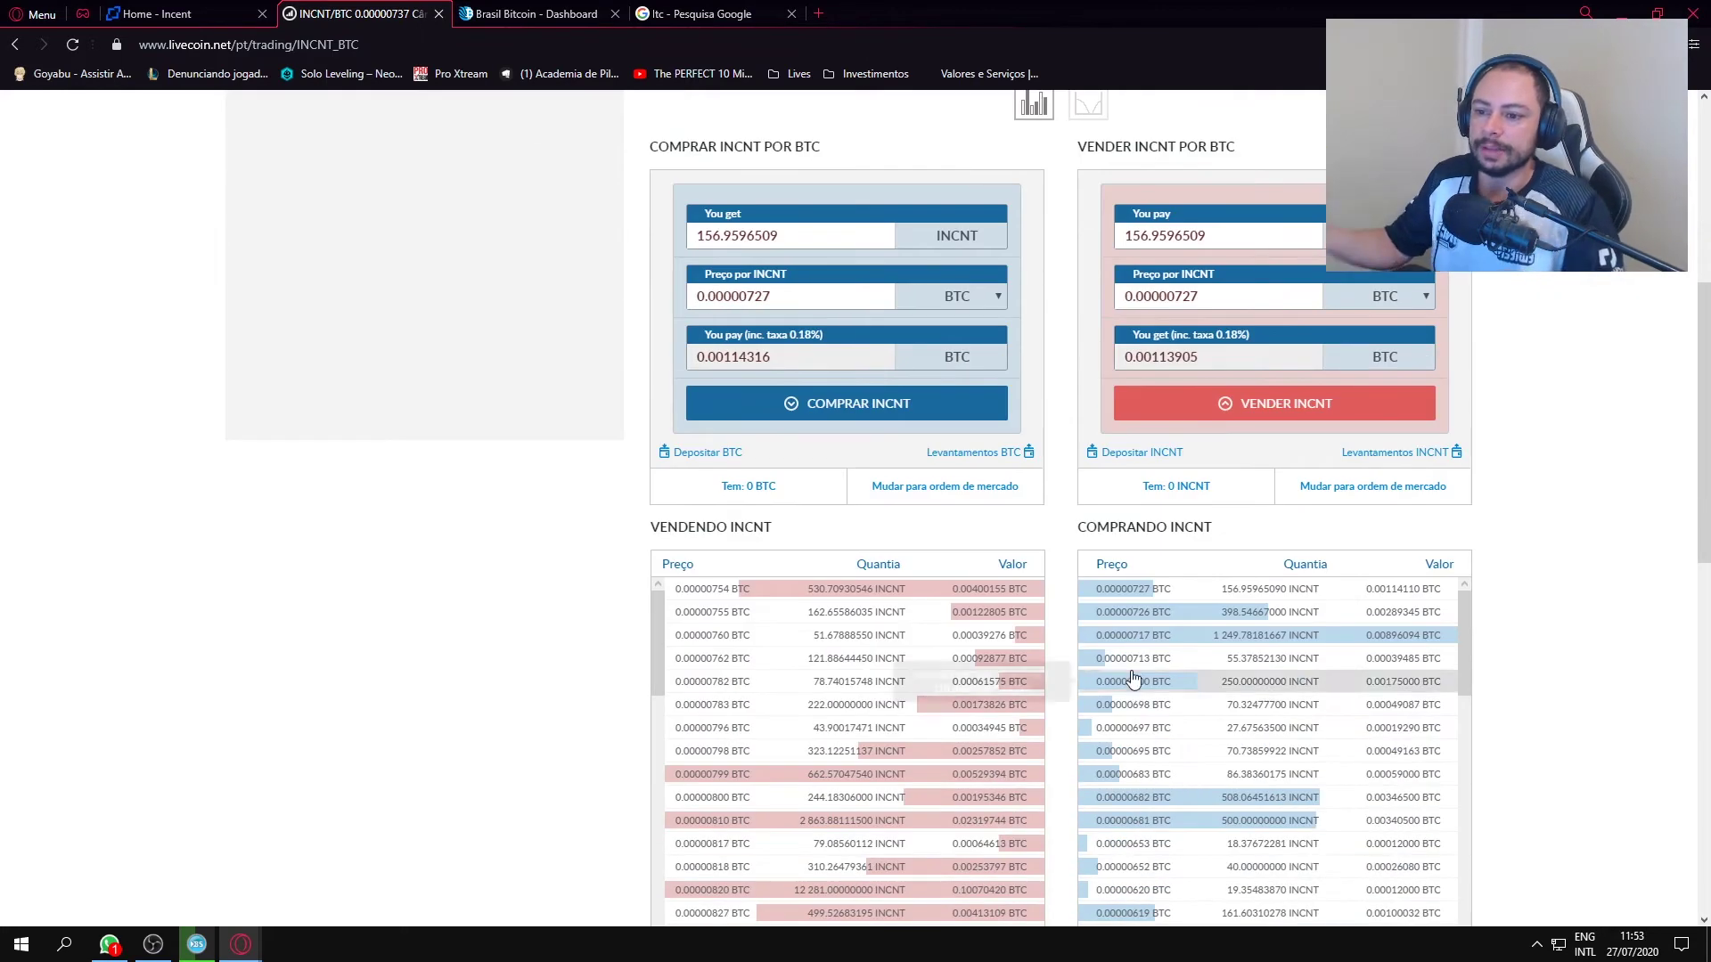
click(1144, 615)
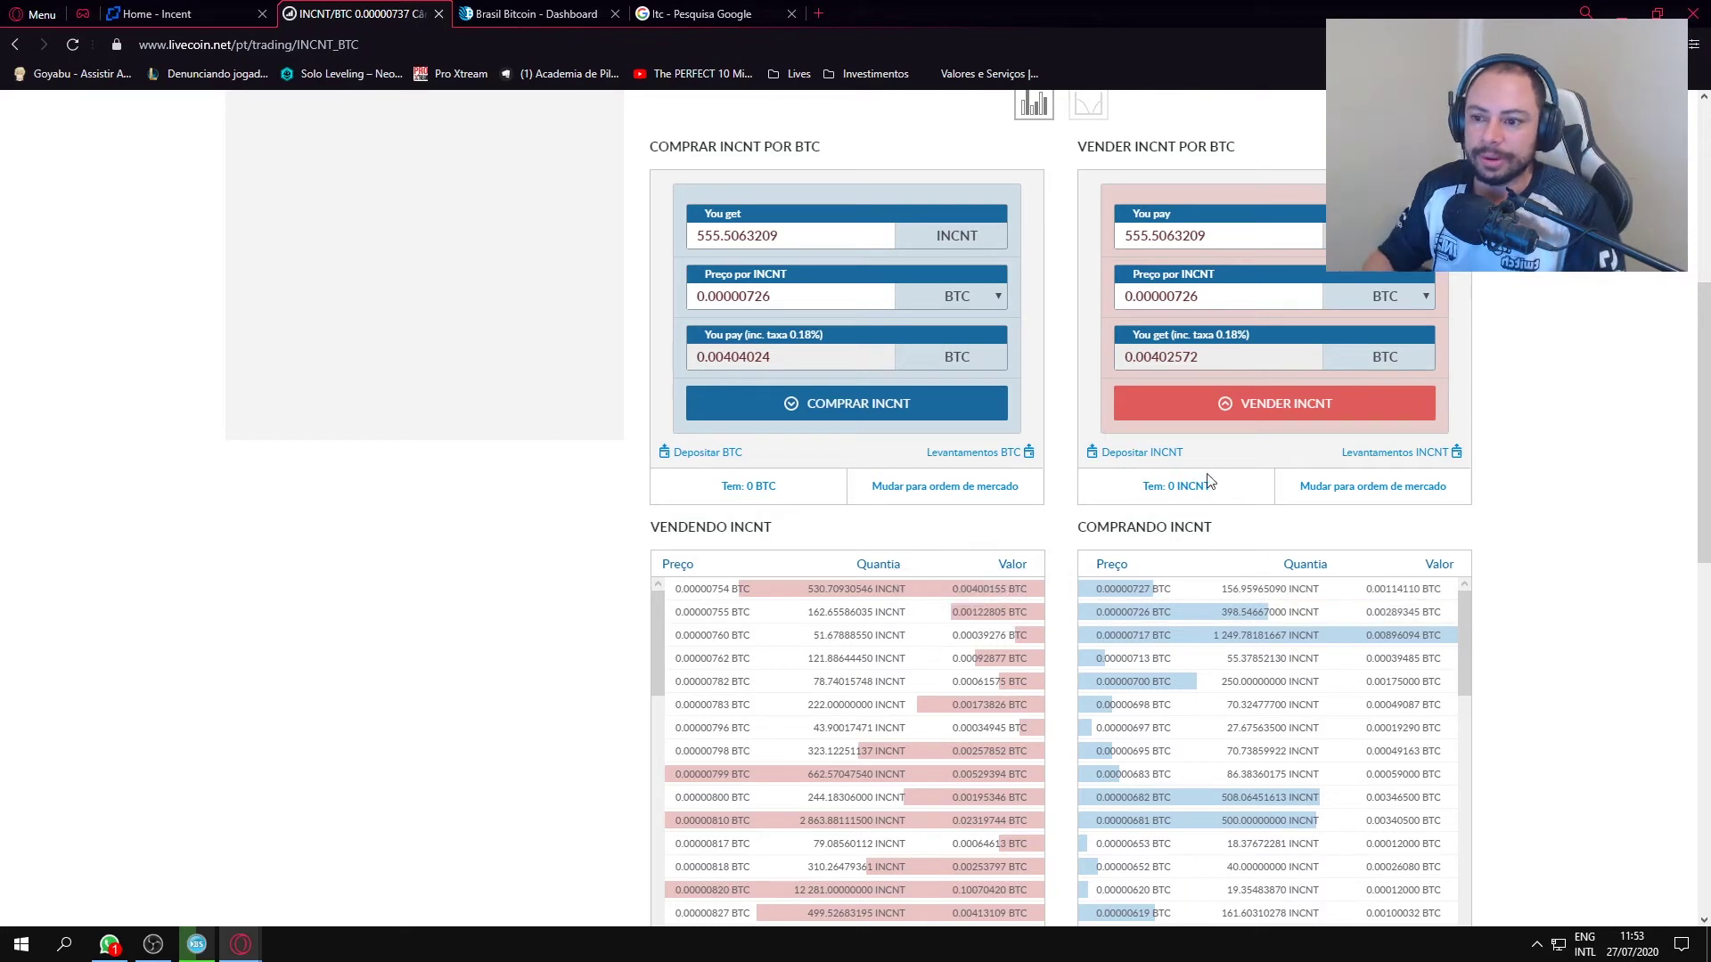
click(1158, 636)
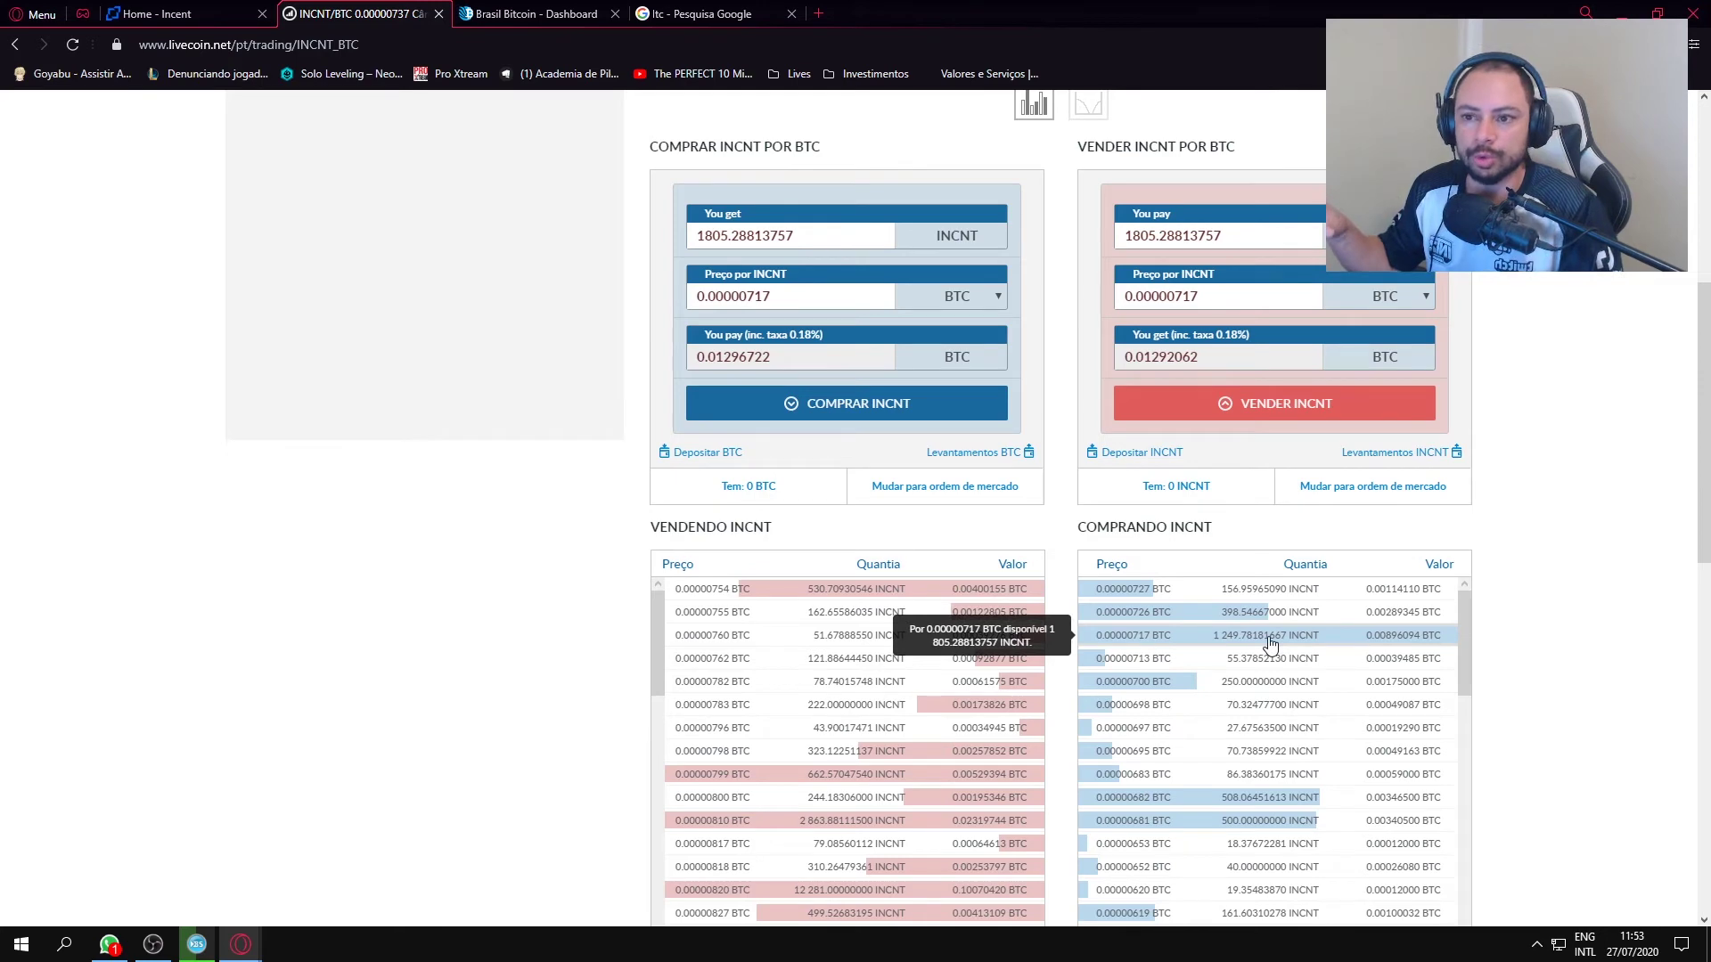
- Filter the currency pairs by "ltc" and open the LTC/BTC market
scroll(1270, 644, up, 6)
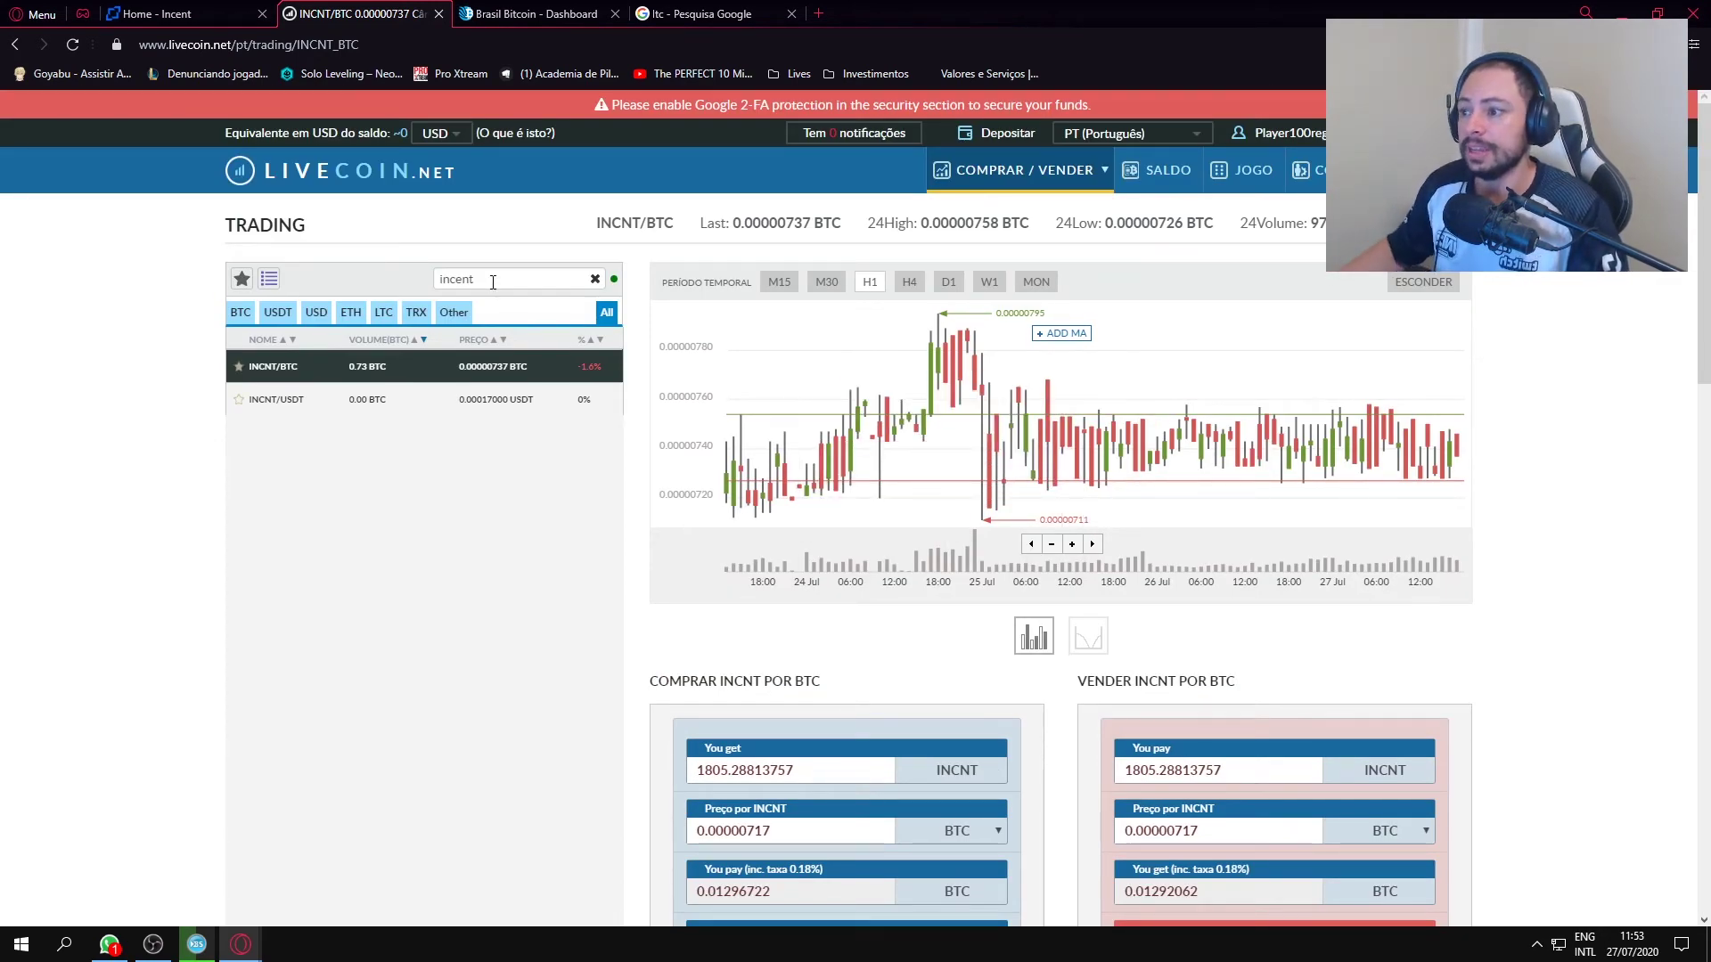
drag(492, 282, 451, 281)
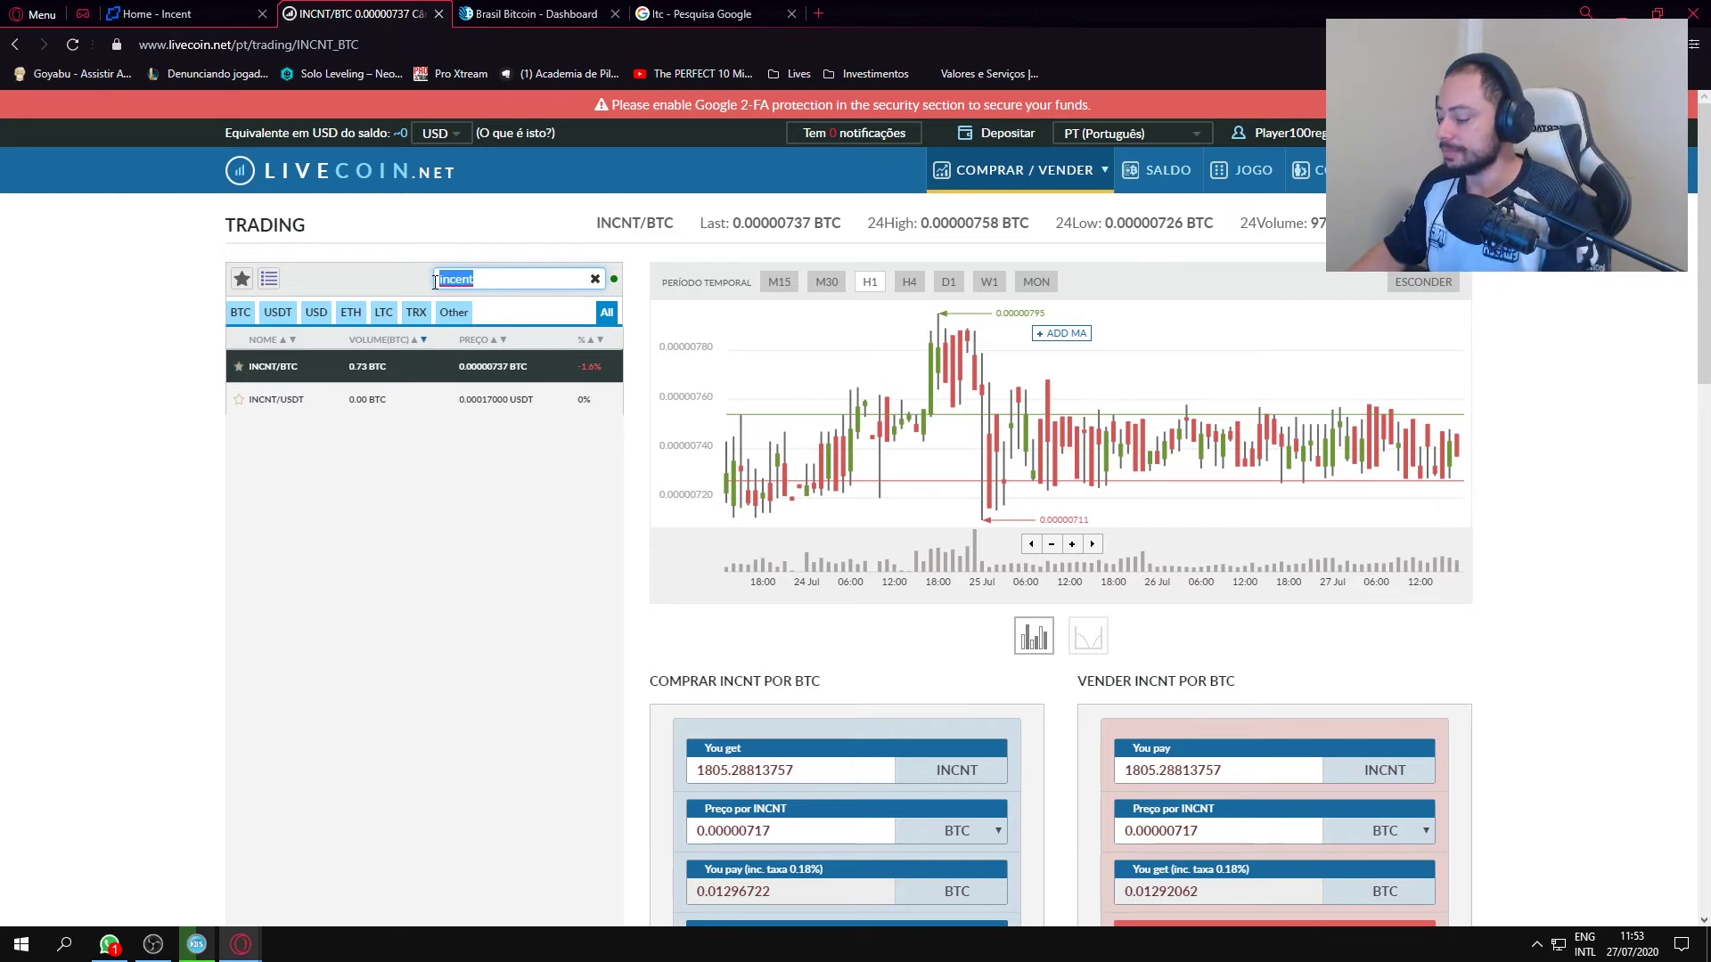
text(lc)
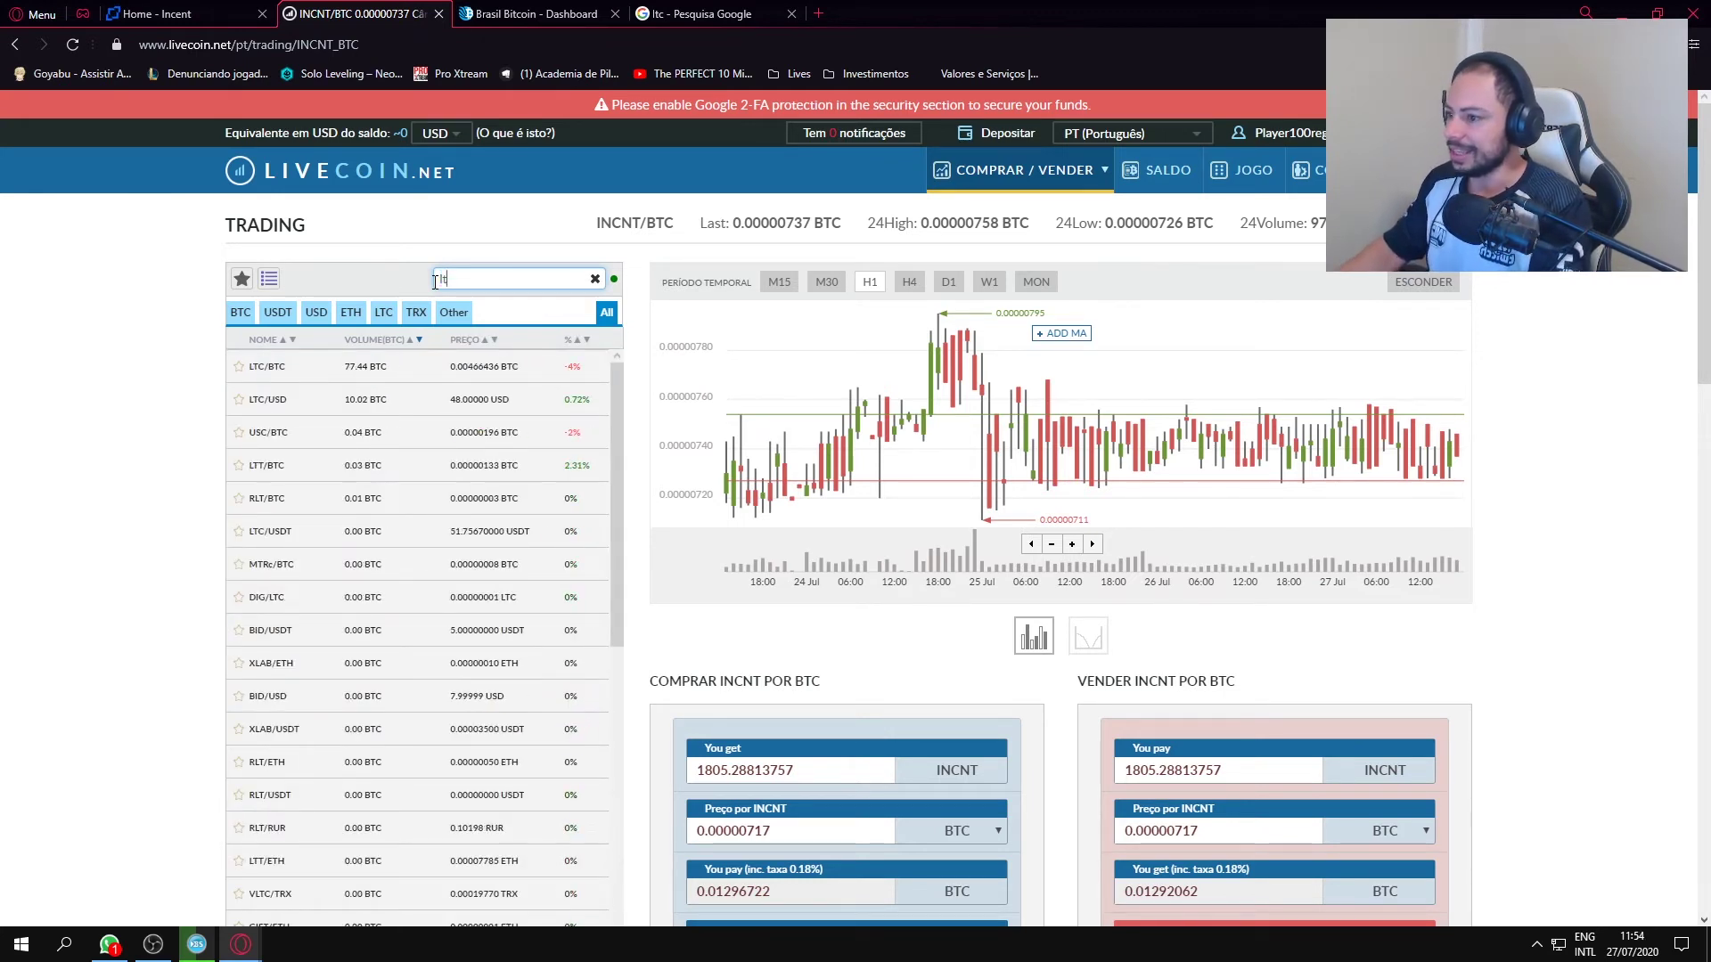
text(tc)
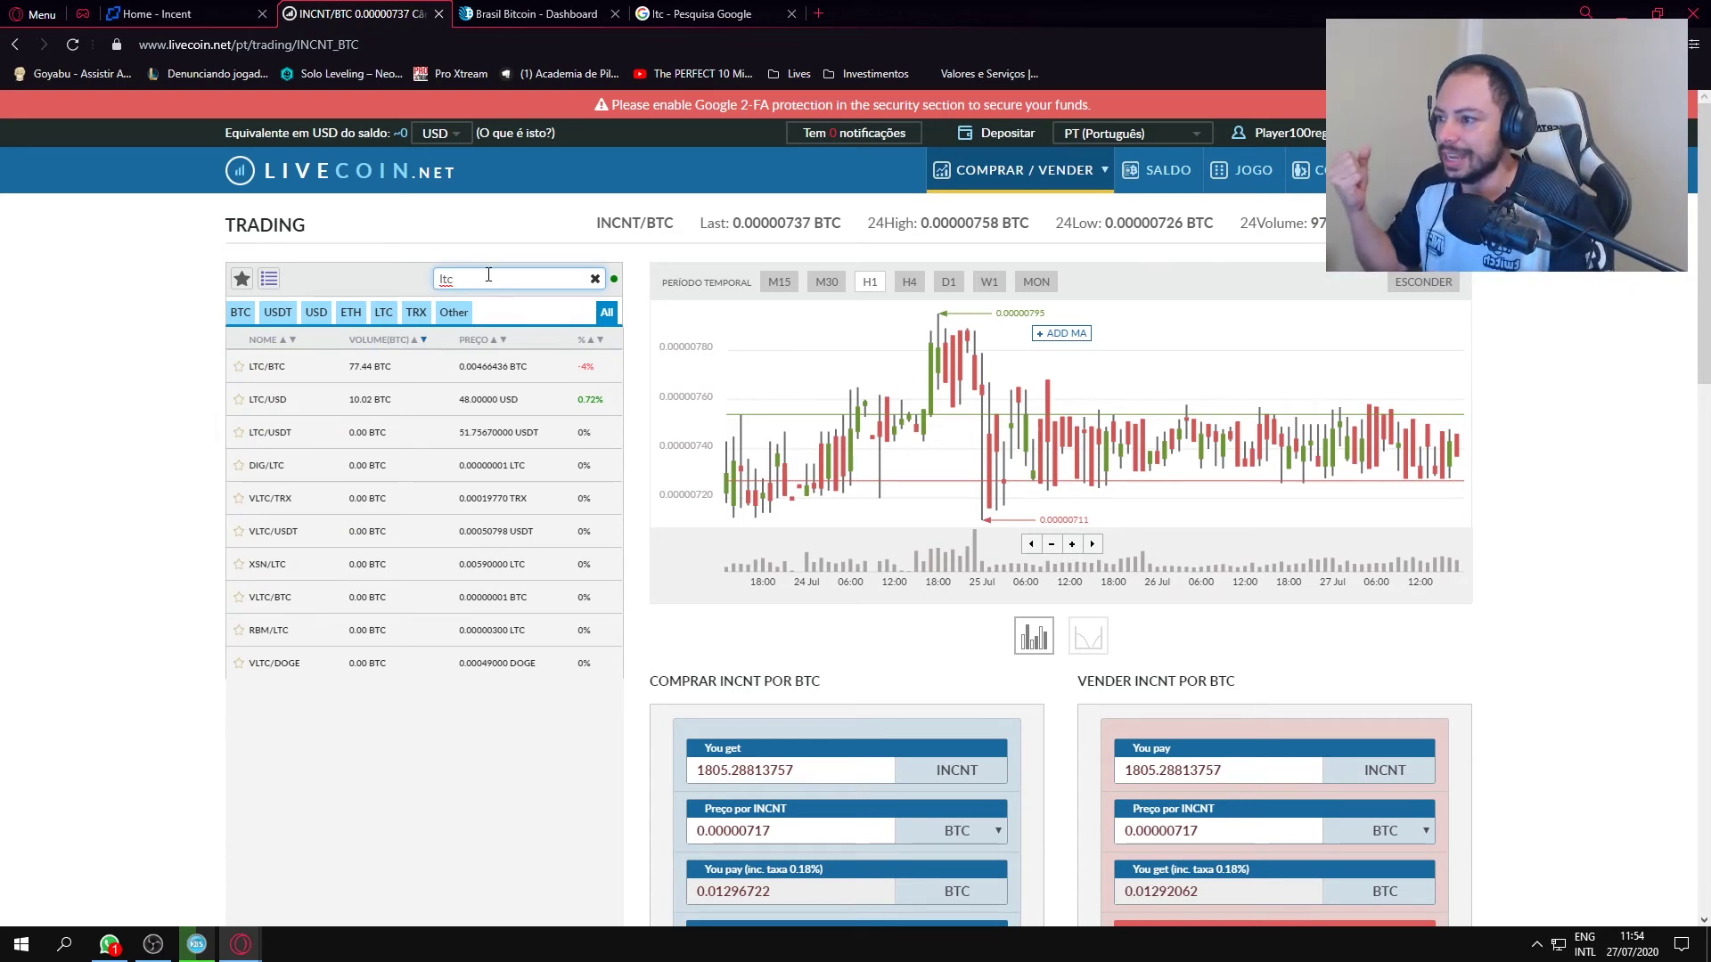
click(270, 372)
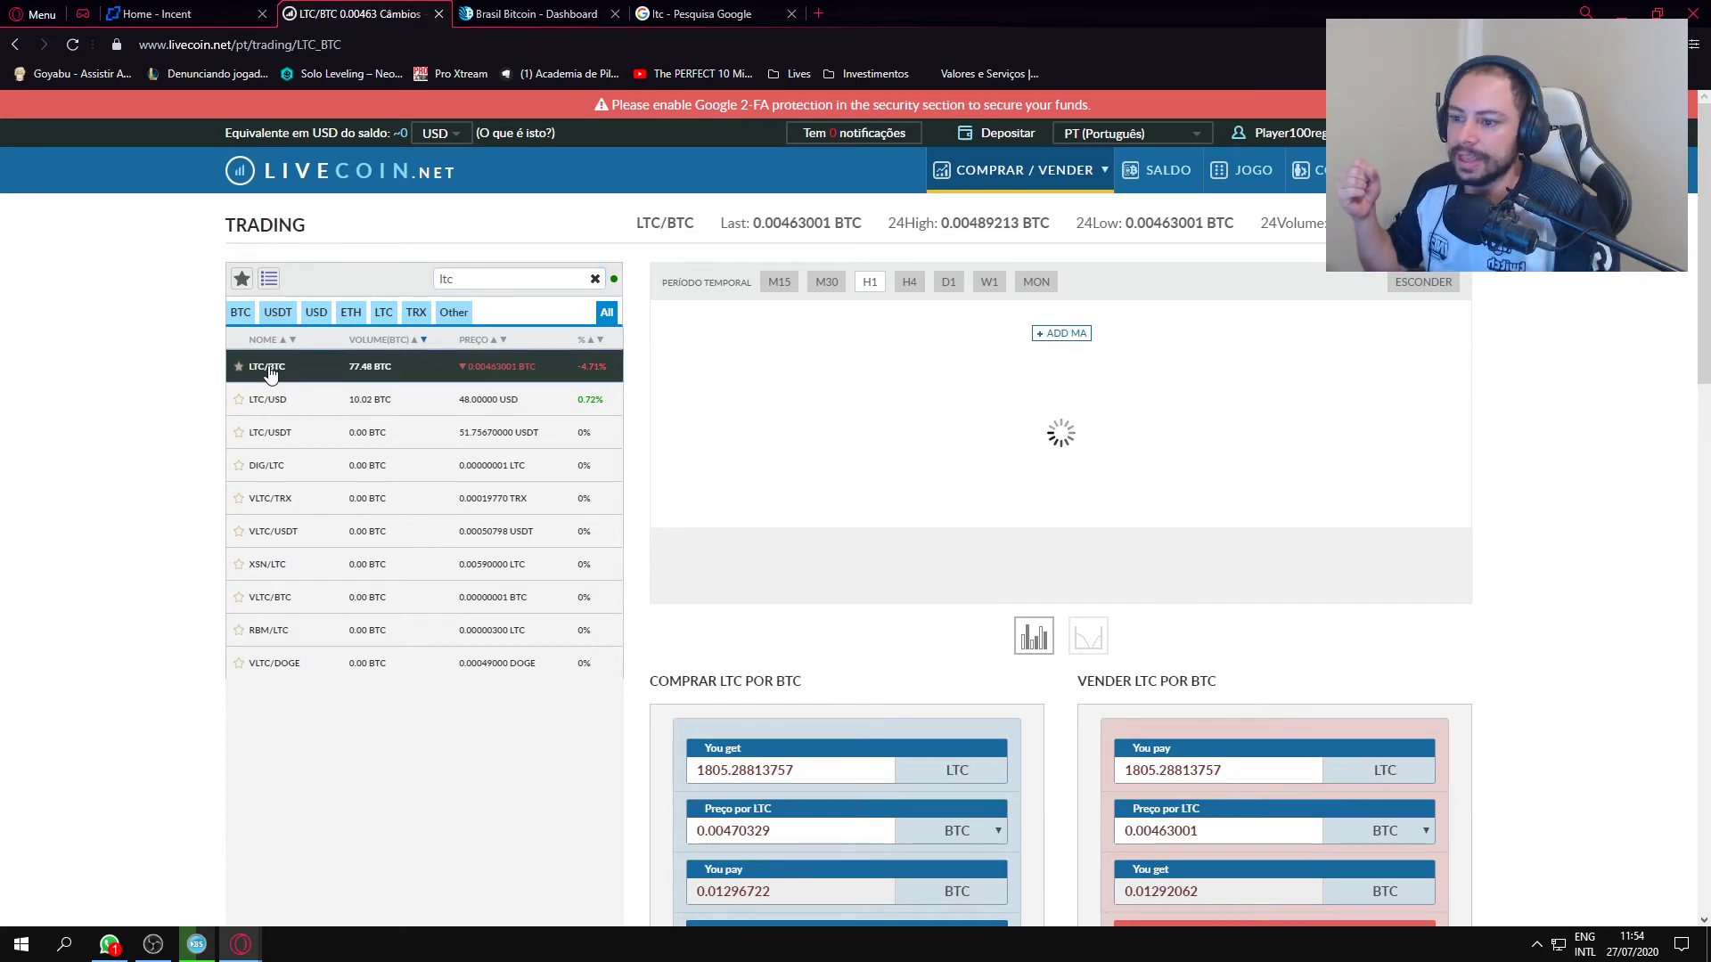
- Fill the LTC order forms from the lowest sell offer, 15.0704 LTC at 0.00470327 BTC
scroll(1055, 558, down, 1)
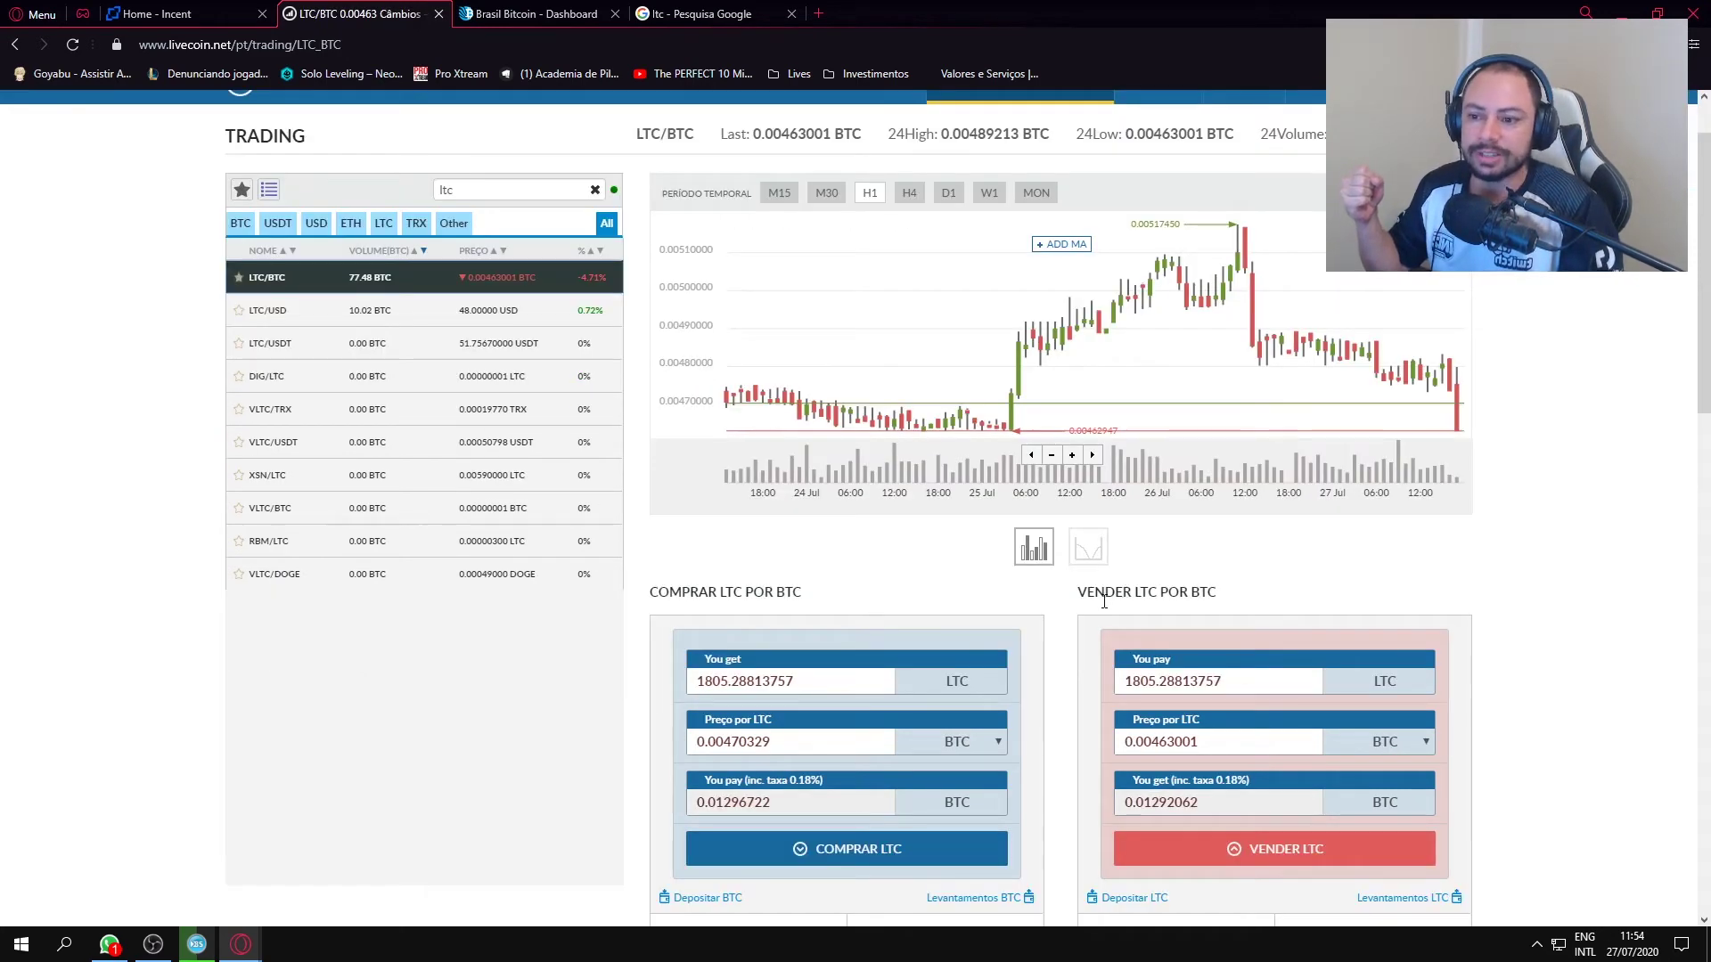
scroll(1090, 600, down, 1)
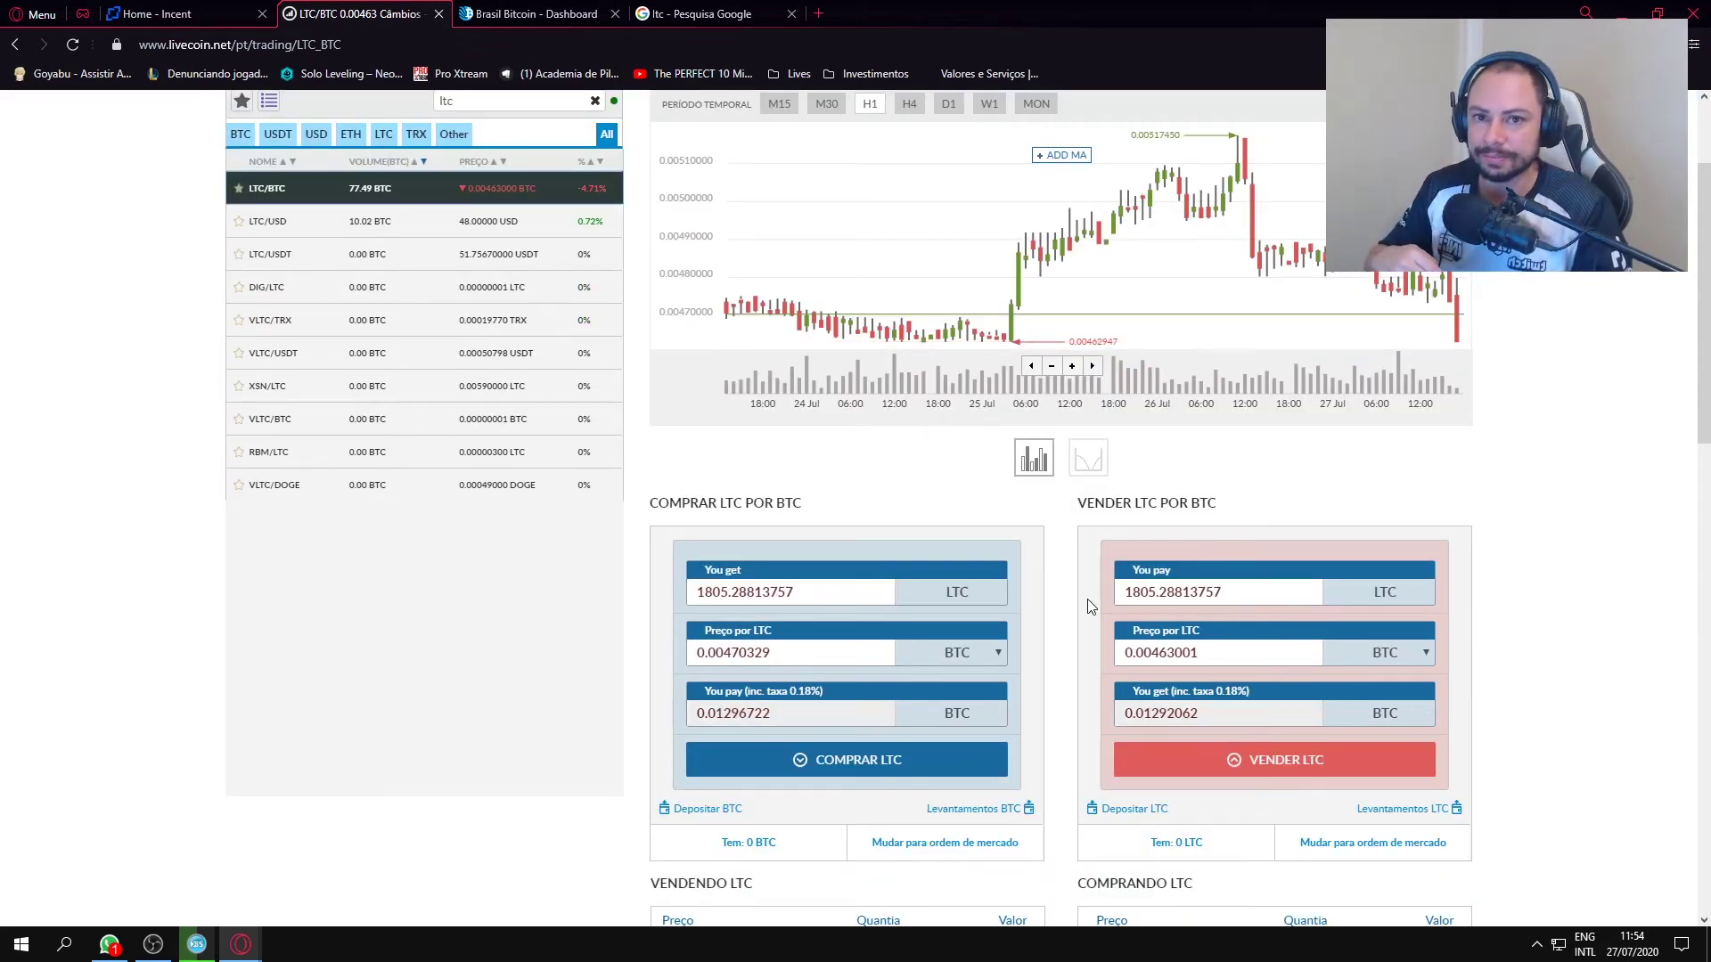
scroll(1087, 601, down, 2)
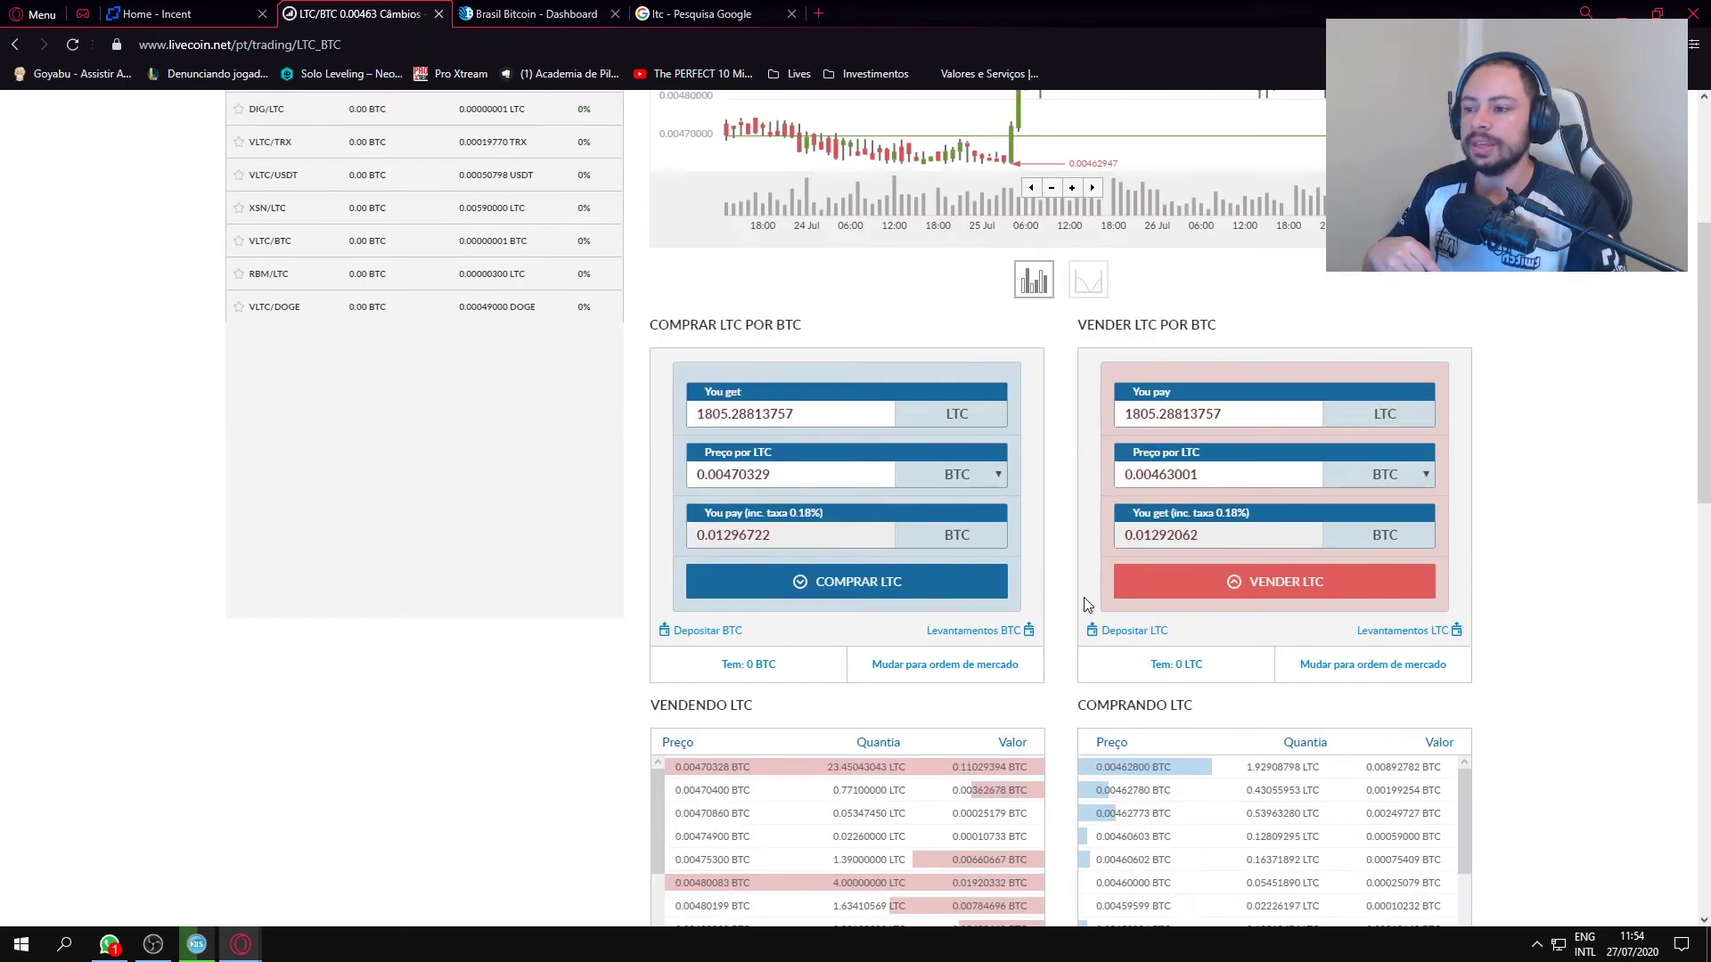
scroll(1036, 563, down, 2)
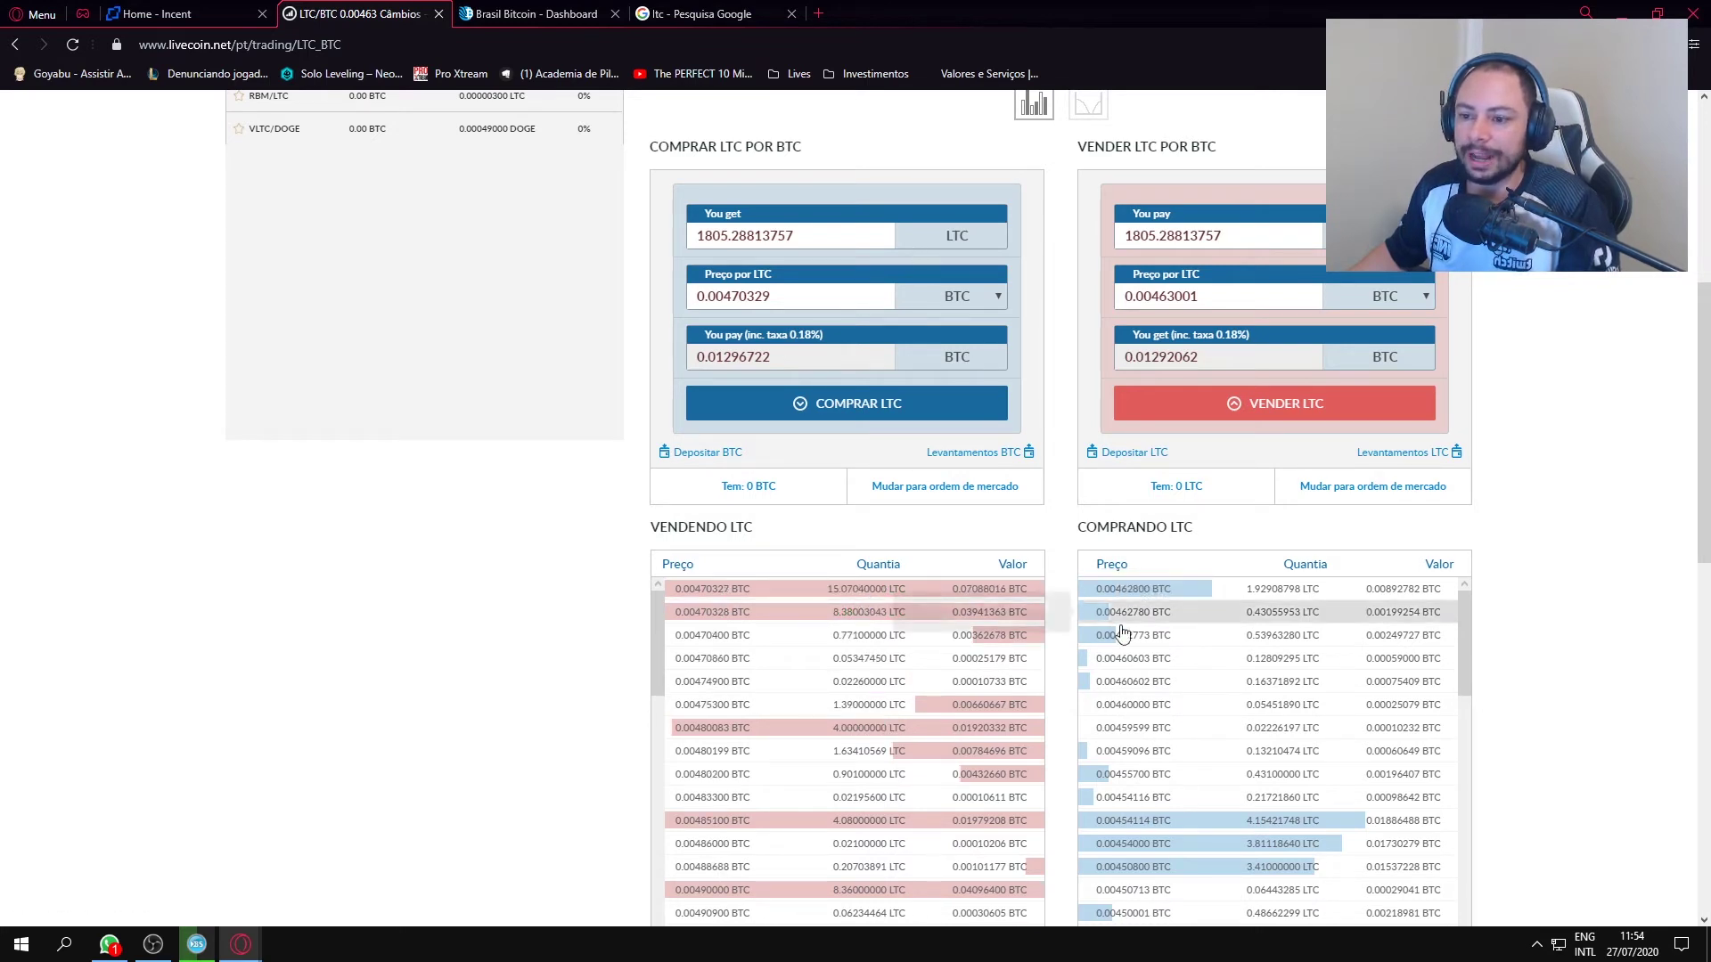
click(738, 596)
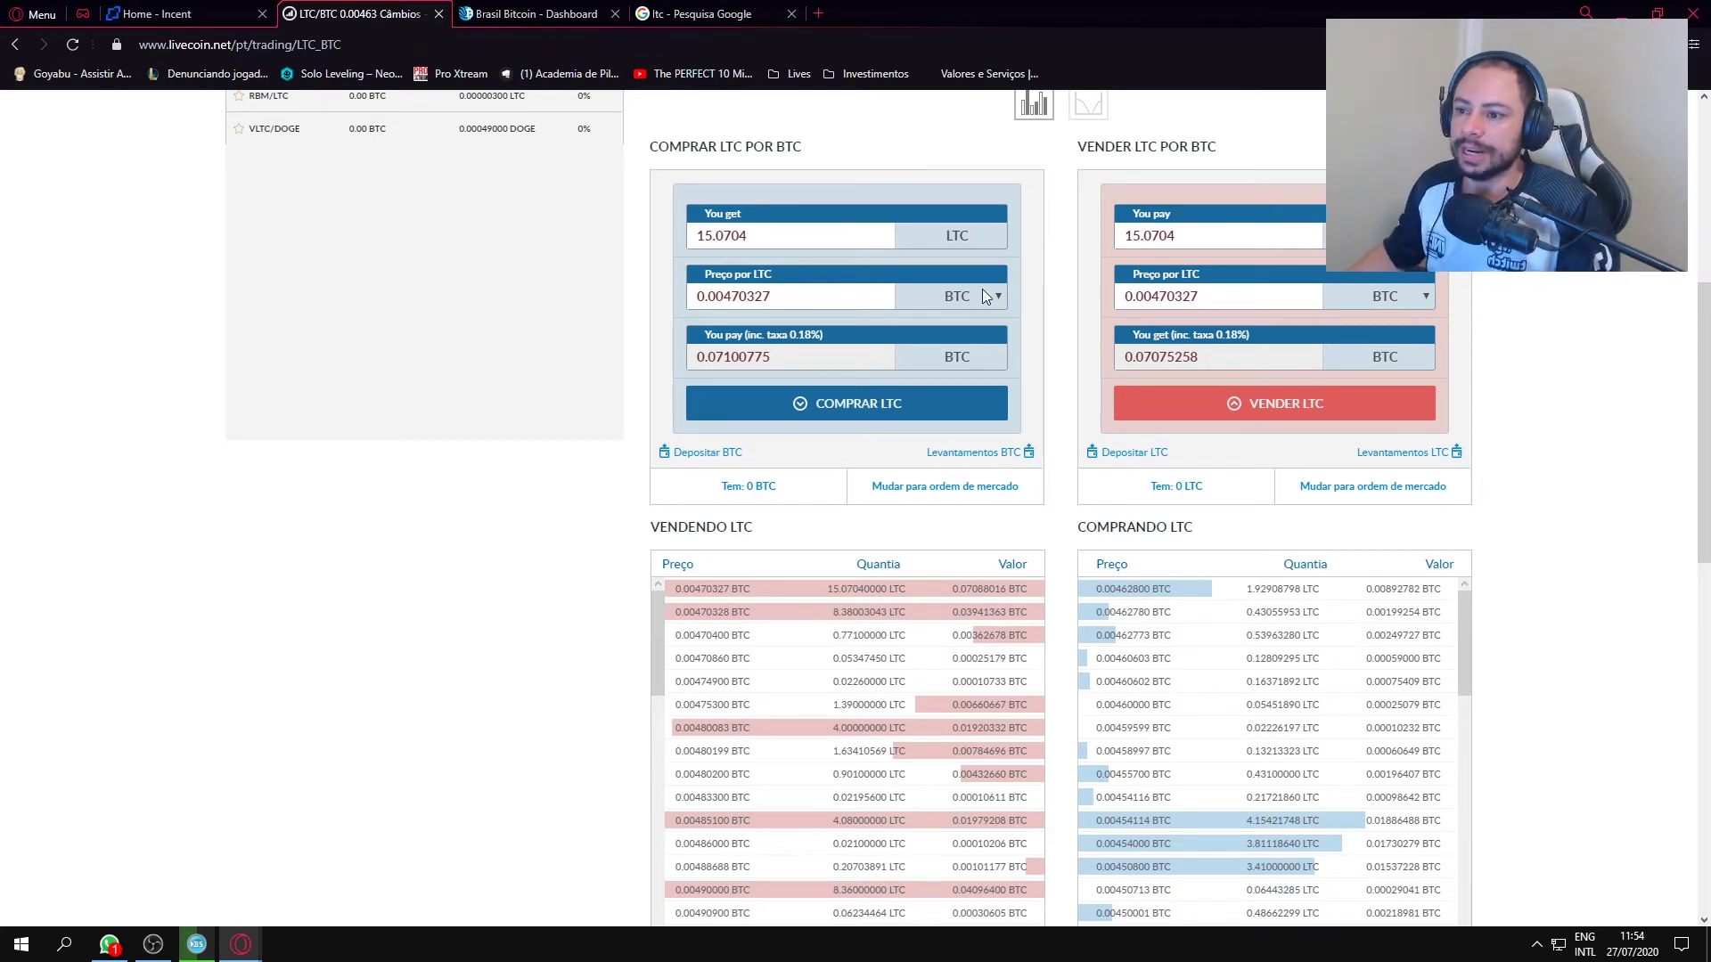
- Try a purchase price per LTC ending in 300, and refill the order forms from the lowest sell offer at 0.00470325 BTC
drag(783, 296, 747, 296)
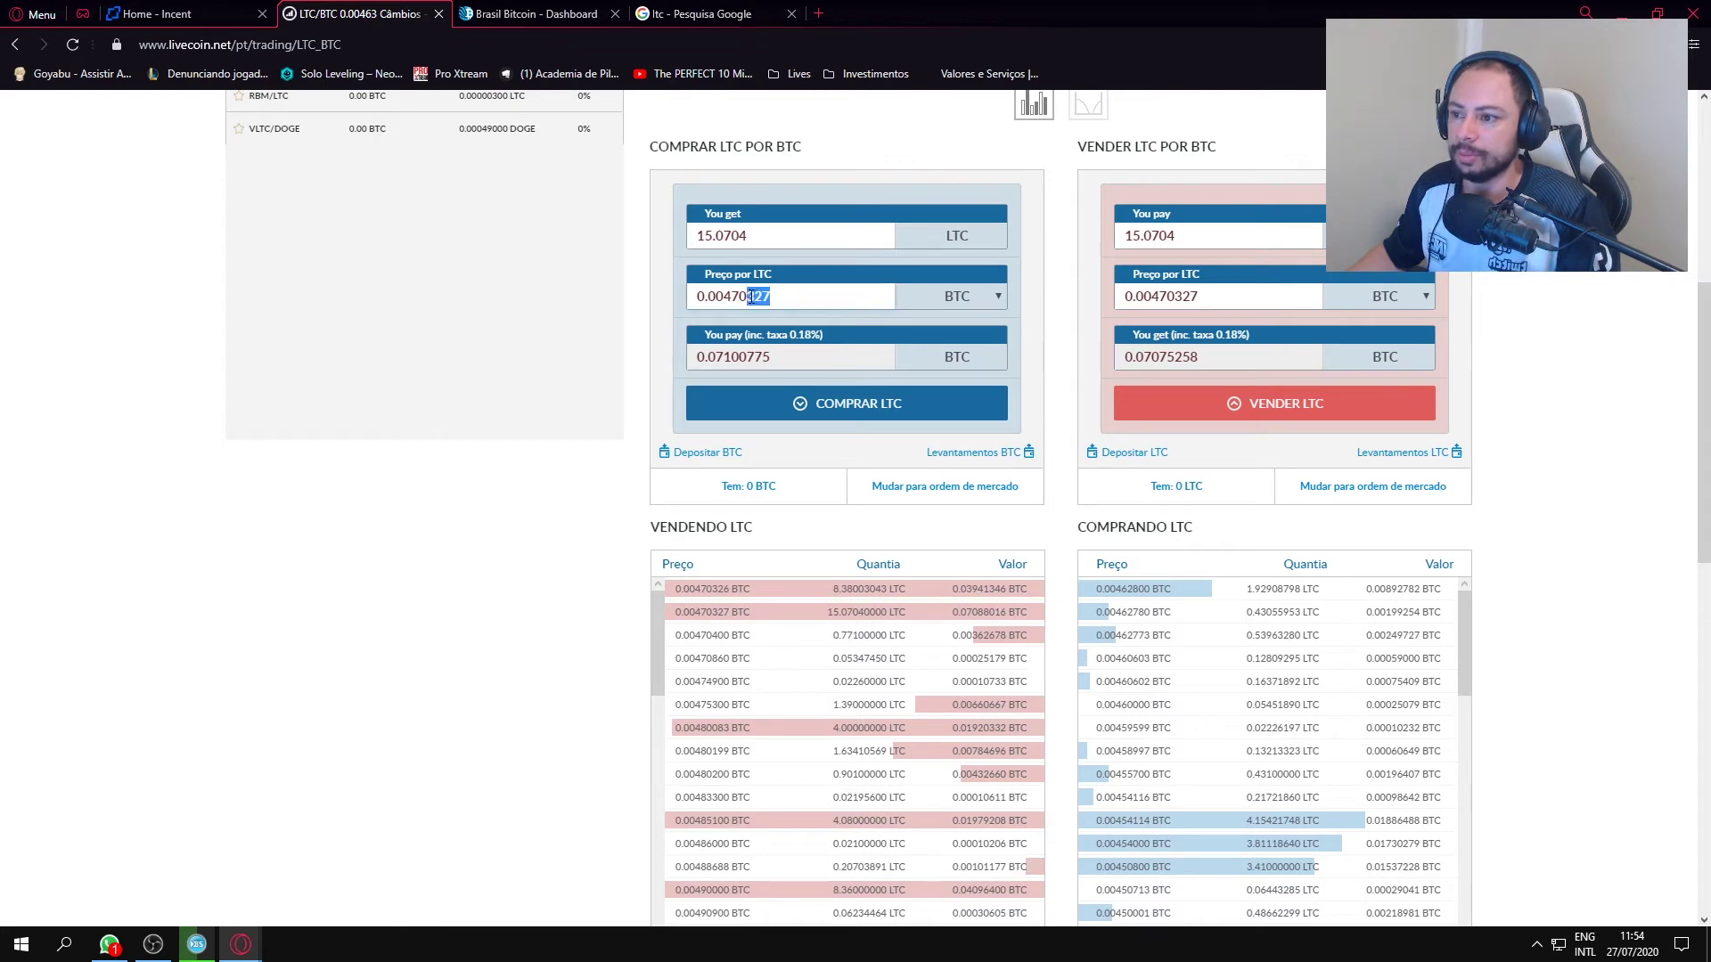
text(30)
text(0)
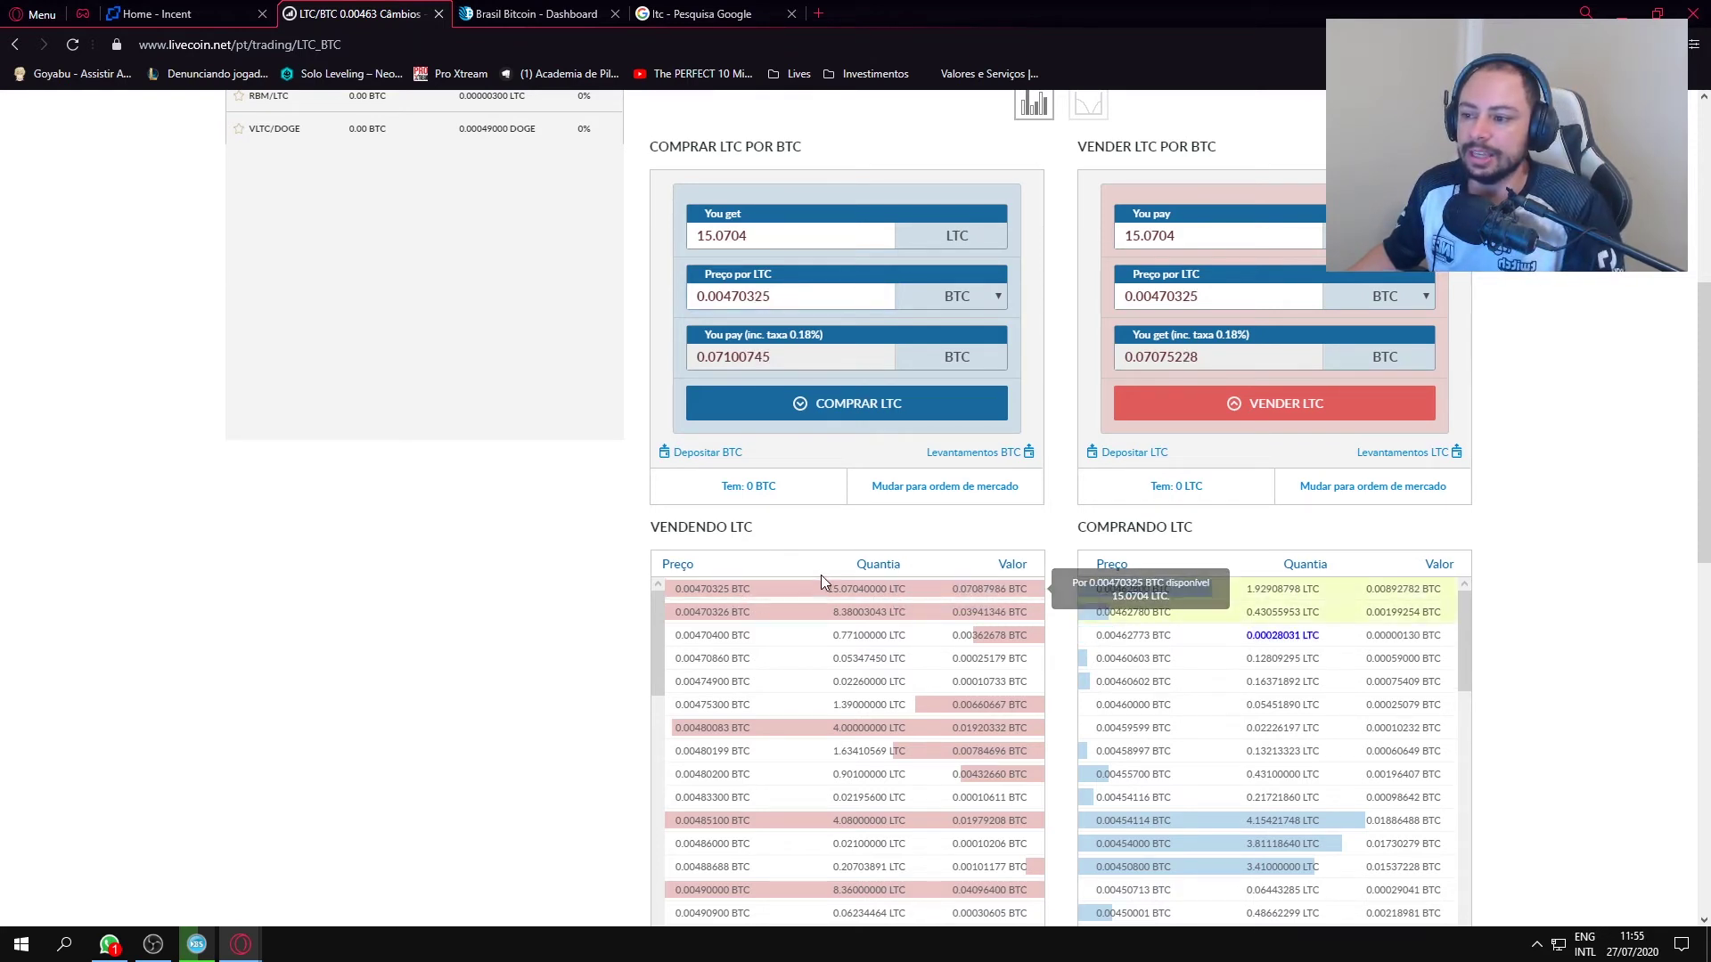
click(732, 599)
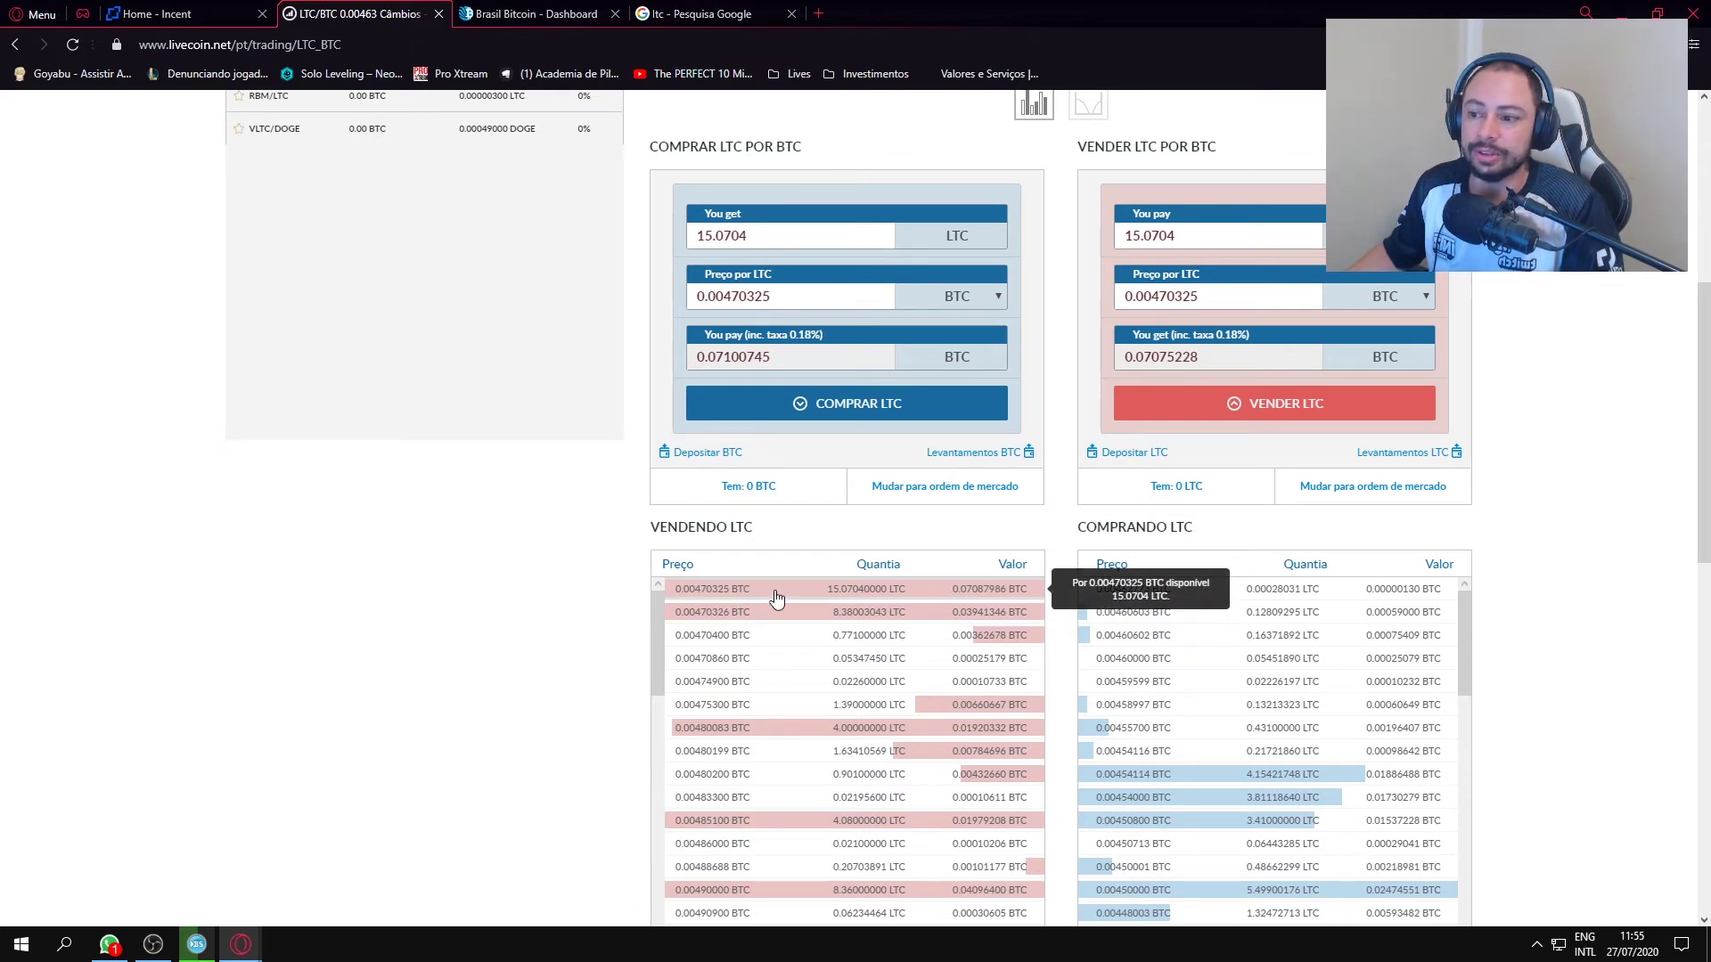
- Go to the Livecoin balances page and filter the cryptocurrency balances by "ltc"
scroll(775, 576, up, 3)
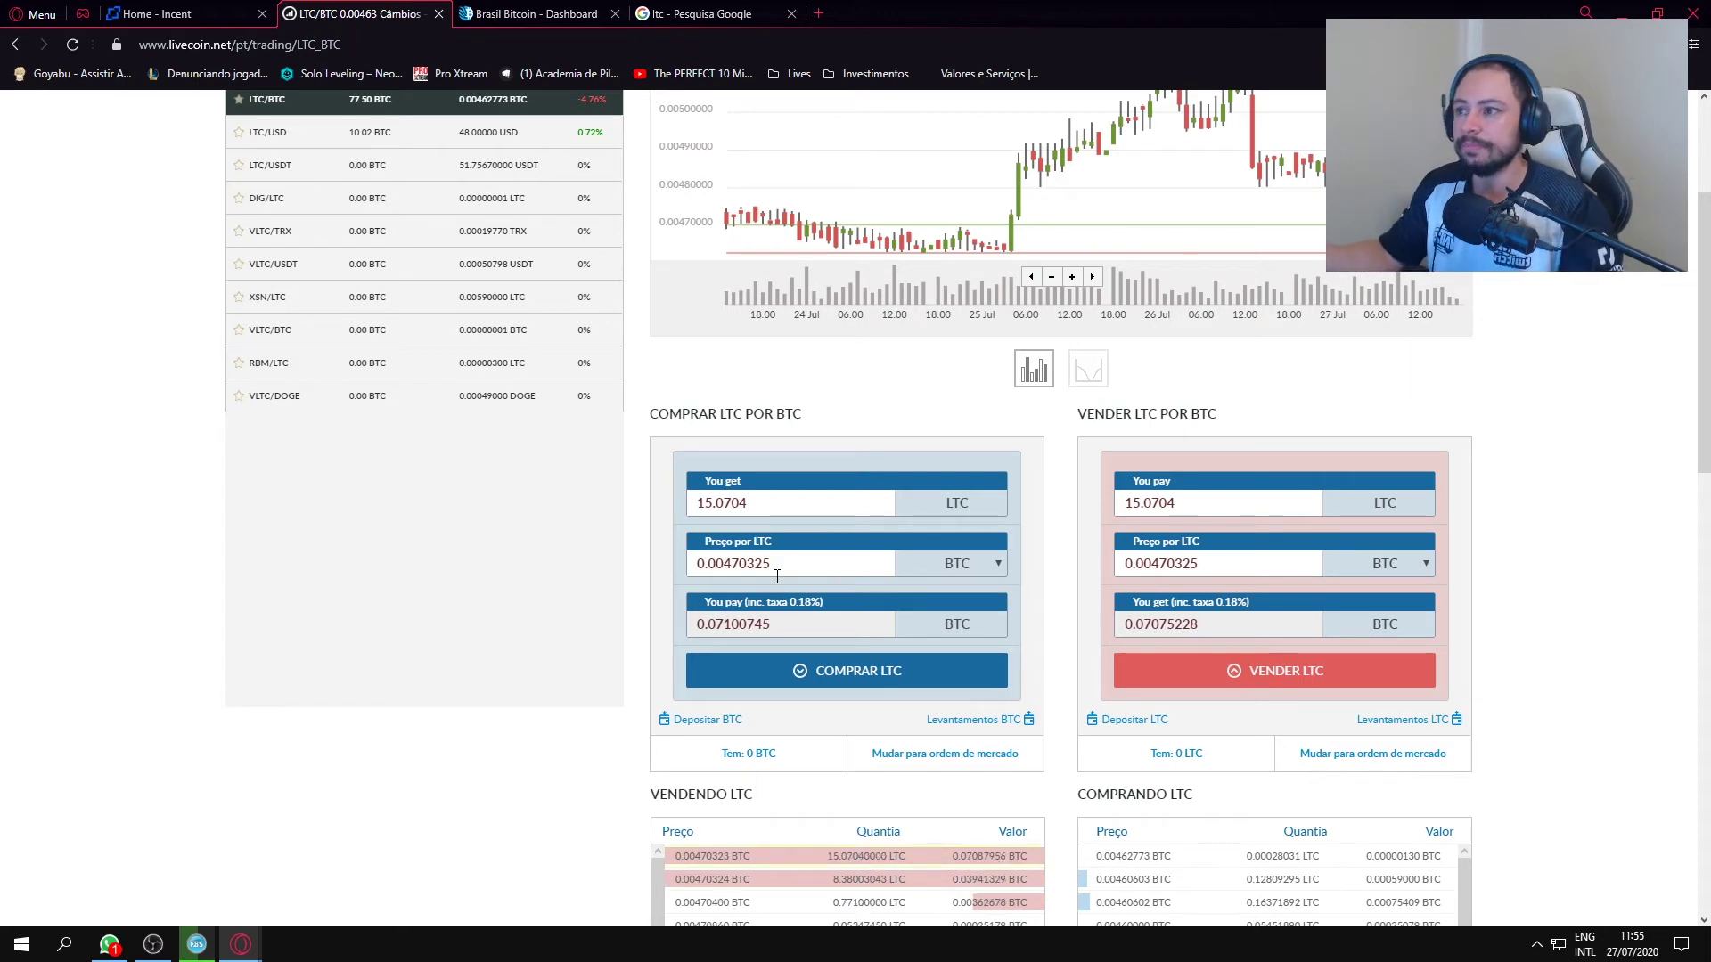
scroll(777, 574, up, 3)
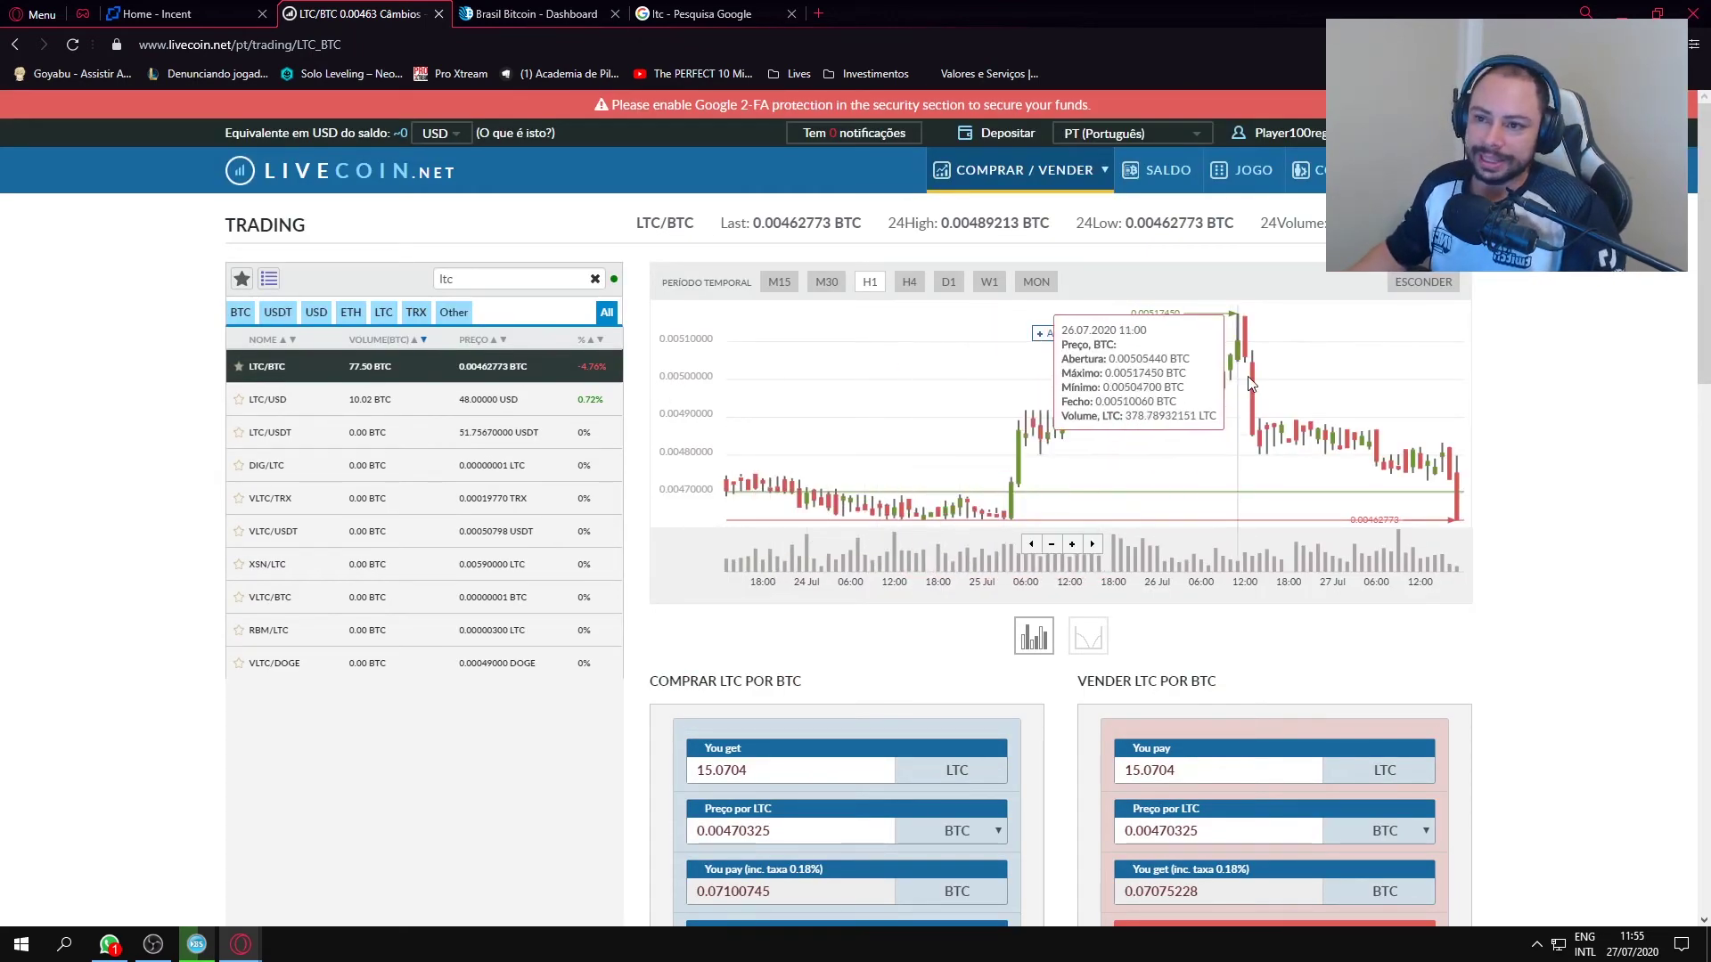
click(1168, 181)
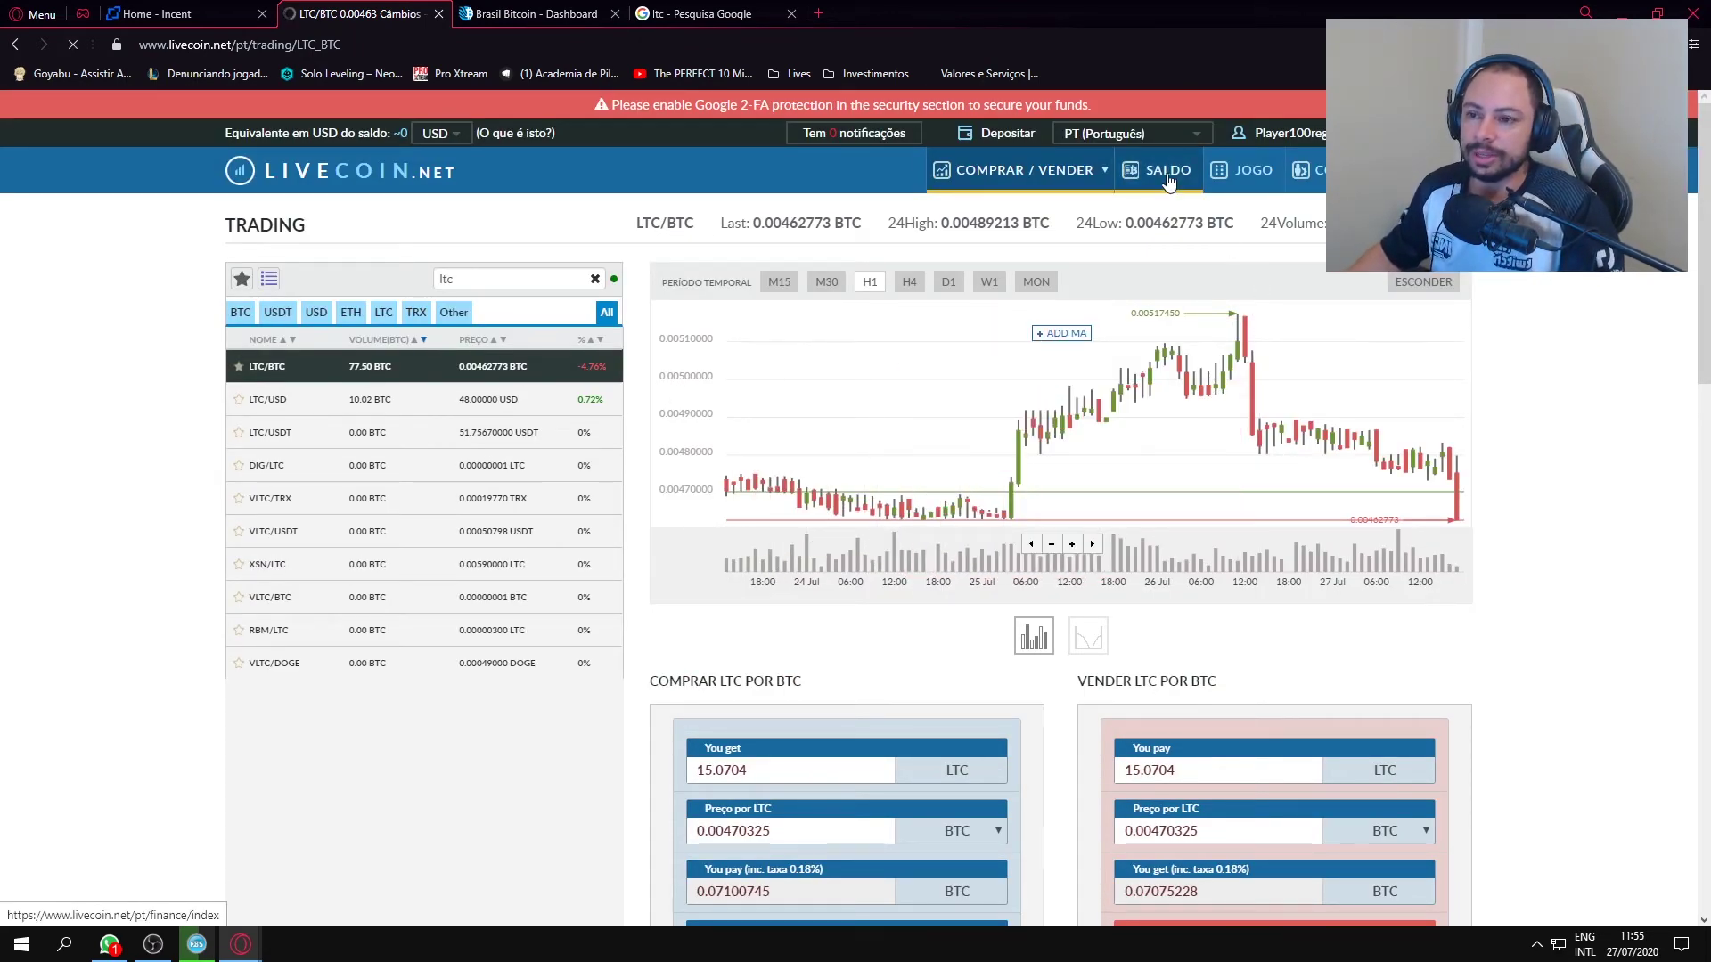
scroll(870, 672, down, 4)
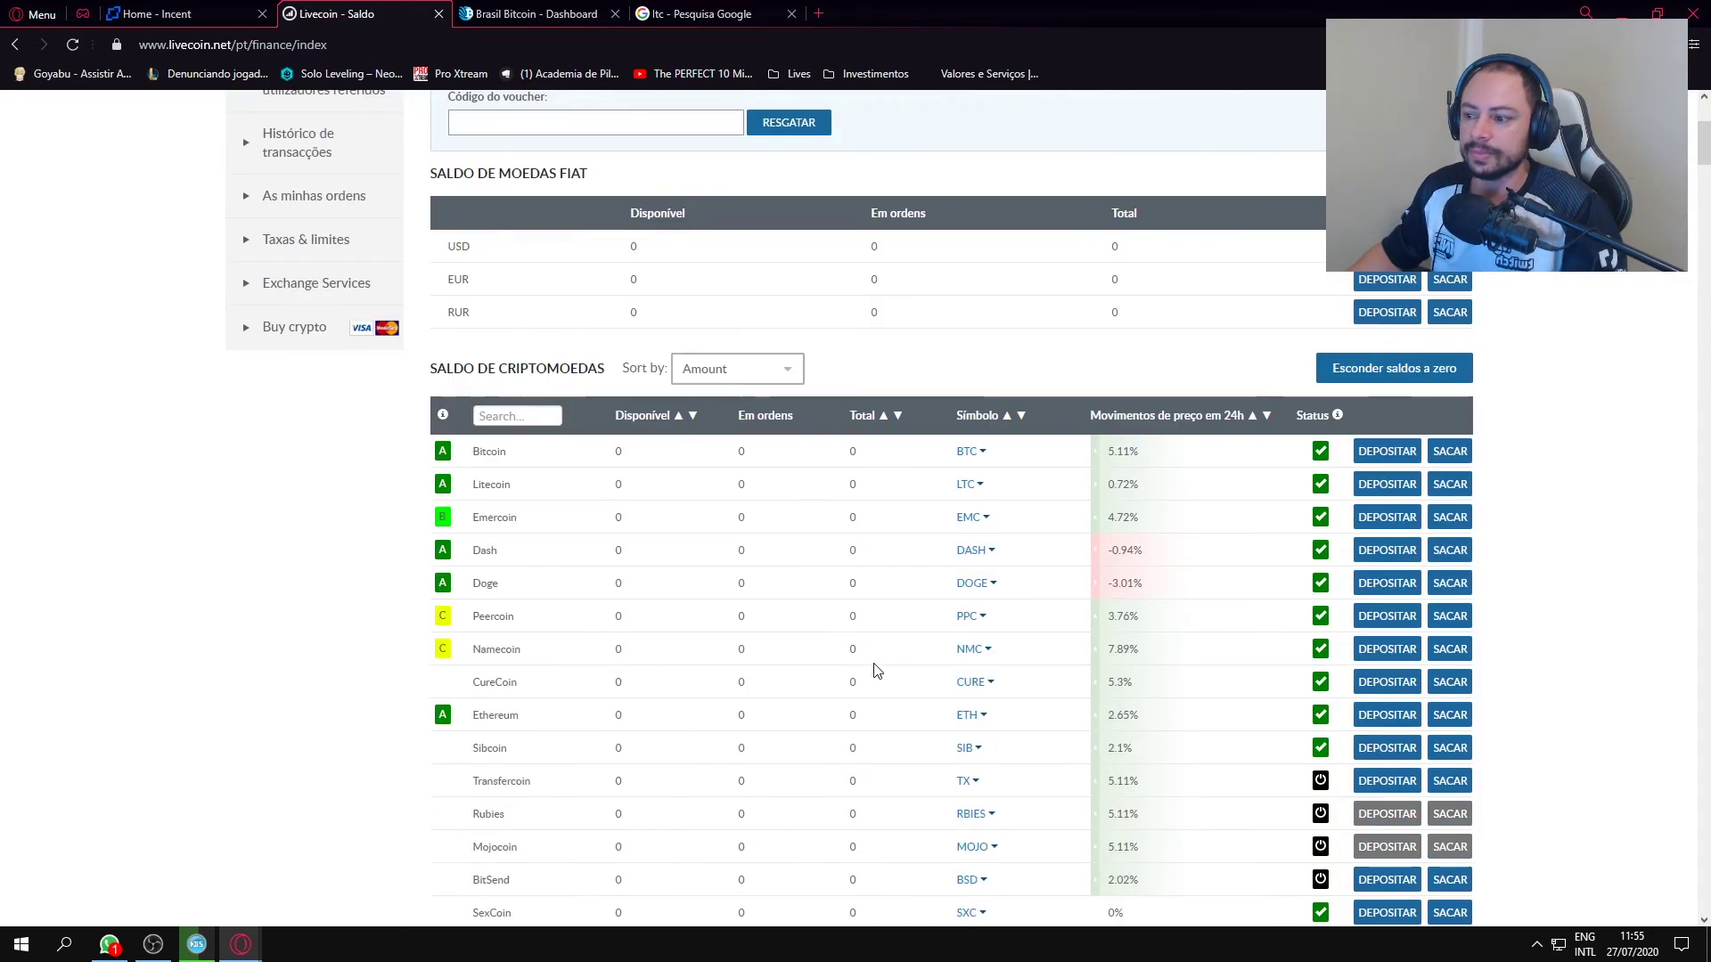
click(524, 416)
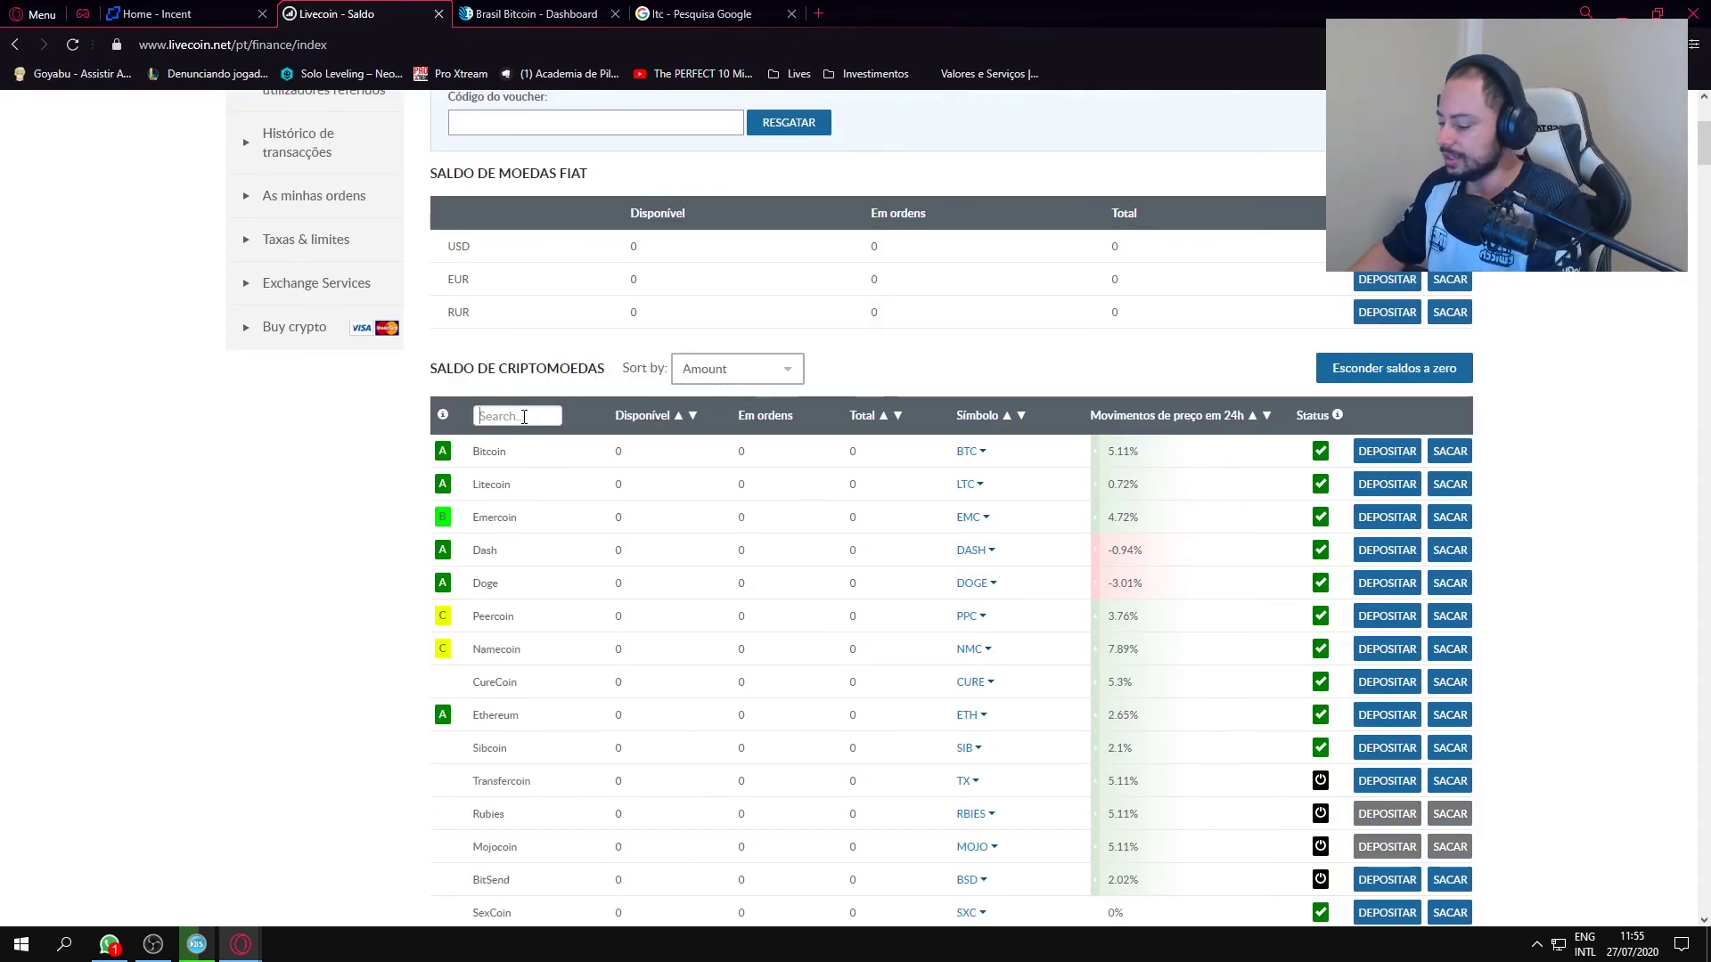
text(ltc)
- Check the total Litecoin balance and start a Litecoin withdrawal
scroll(757, 494, up, 1)
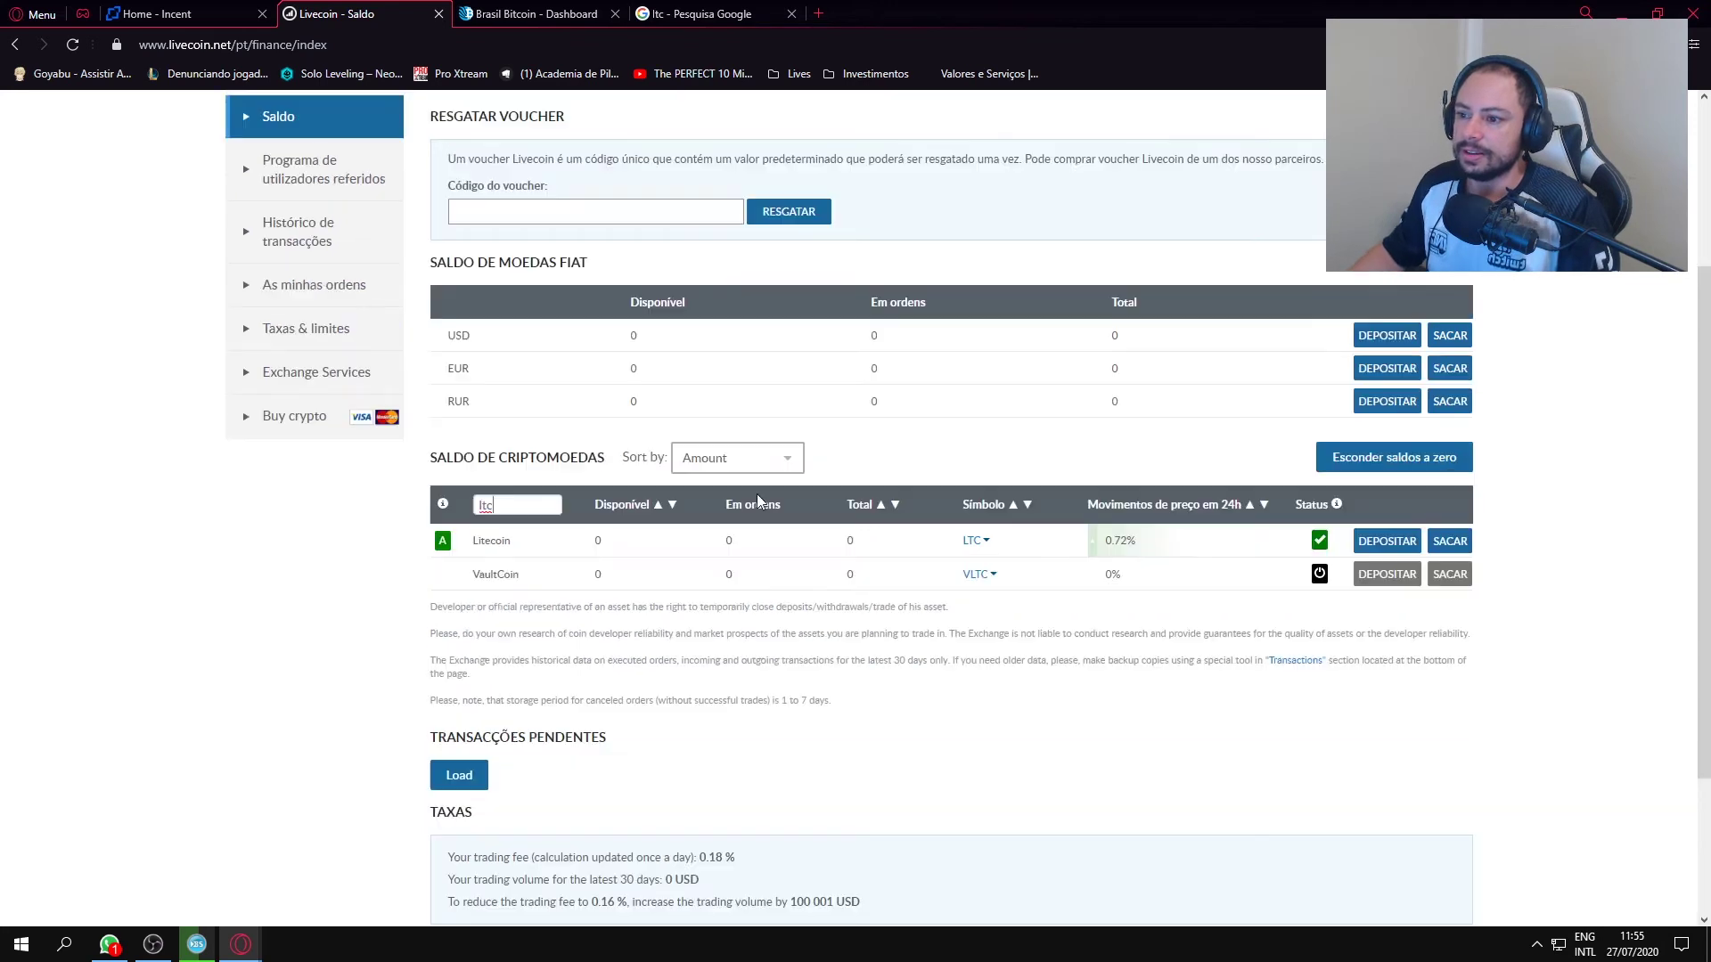
double_click(852, 539)
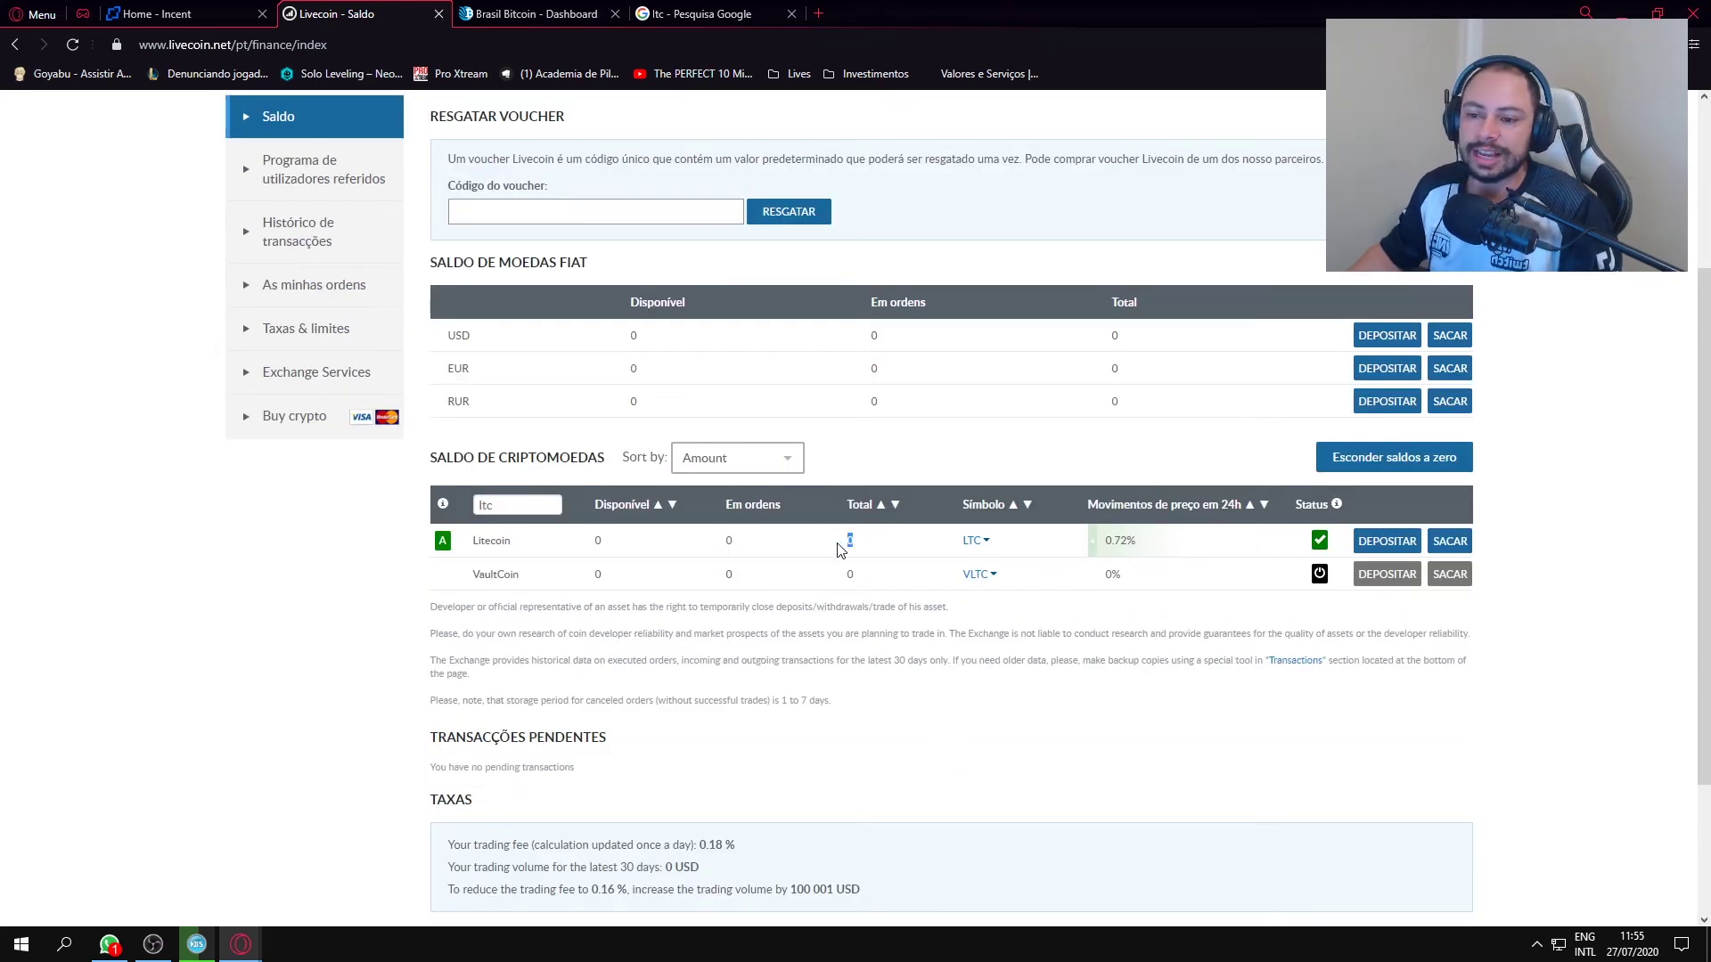
click(1455, 542)
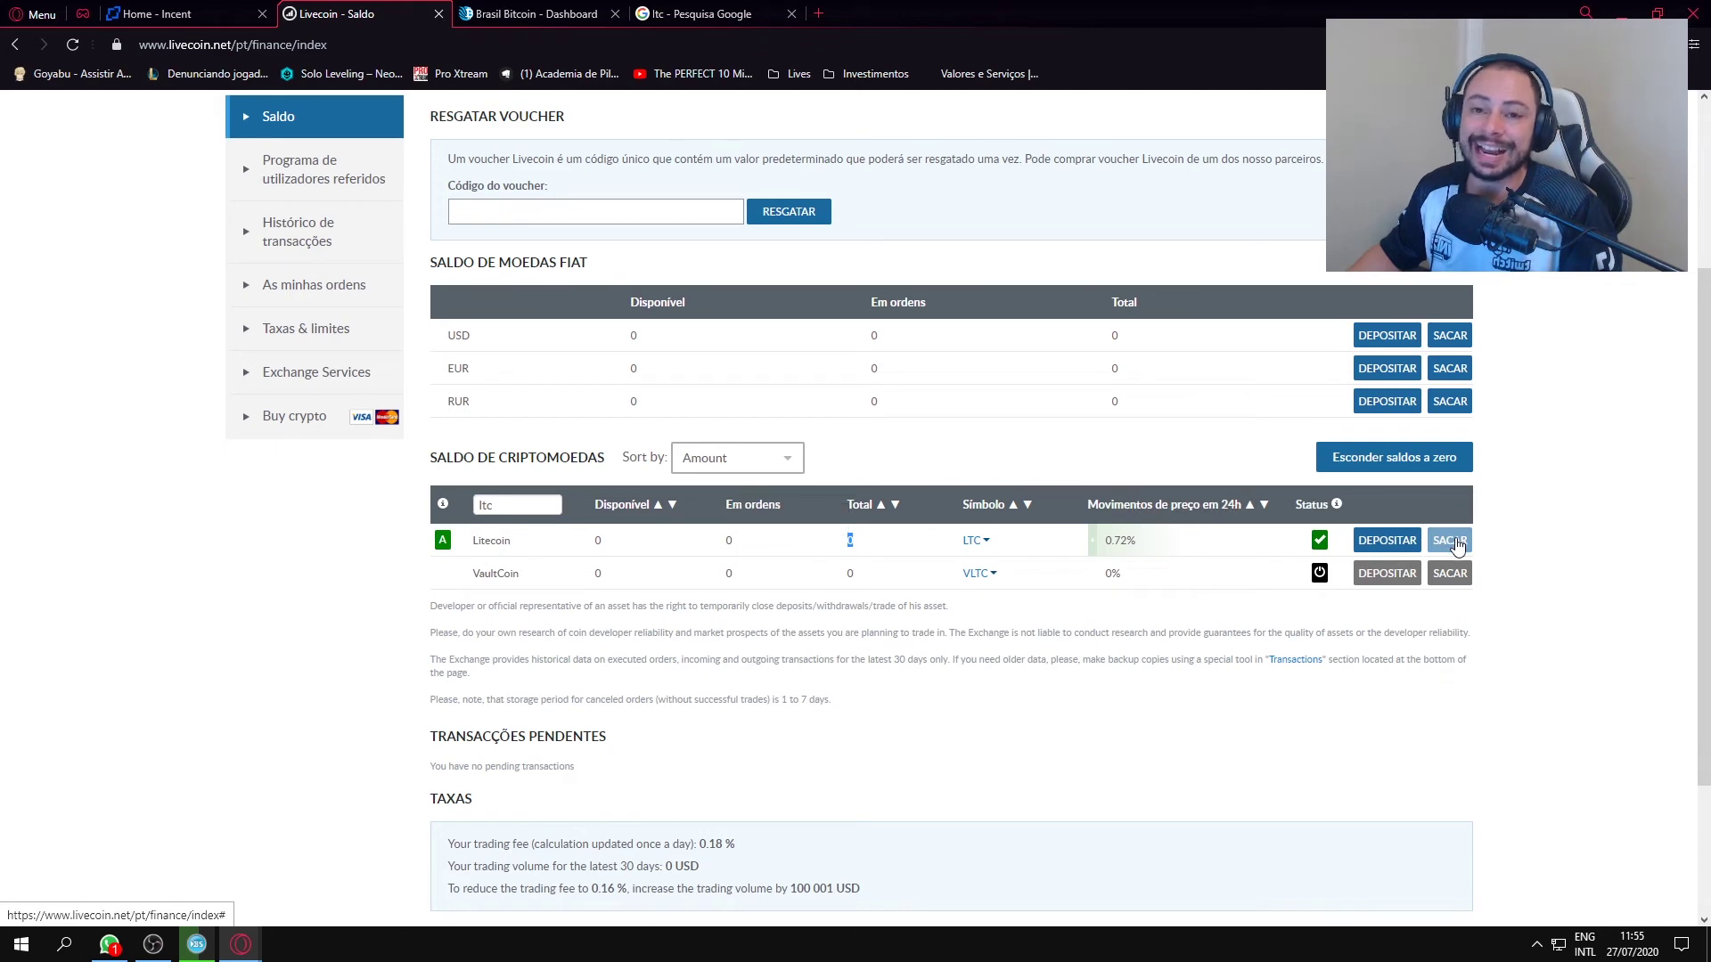